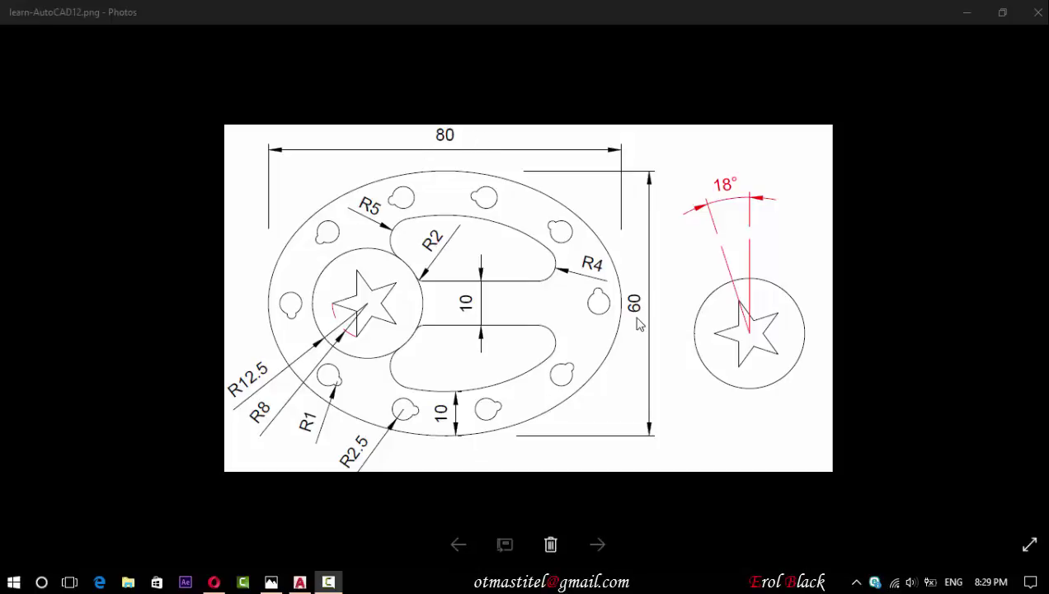
Draw a centre-based ellipse with half-axes 40 and 30, then zoom to fit it
click(299, 579)
click(152, 68)
click(291, 290)
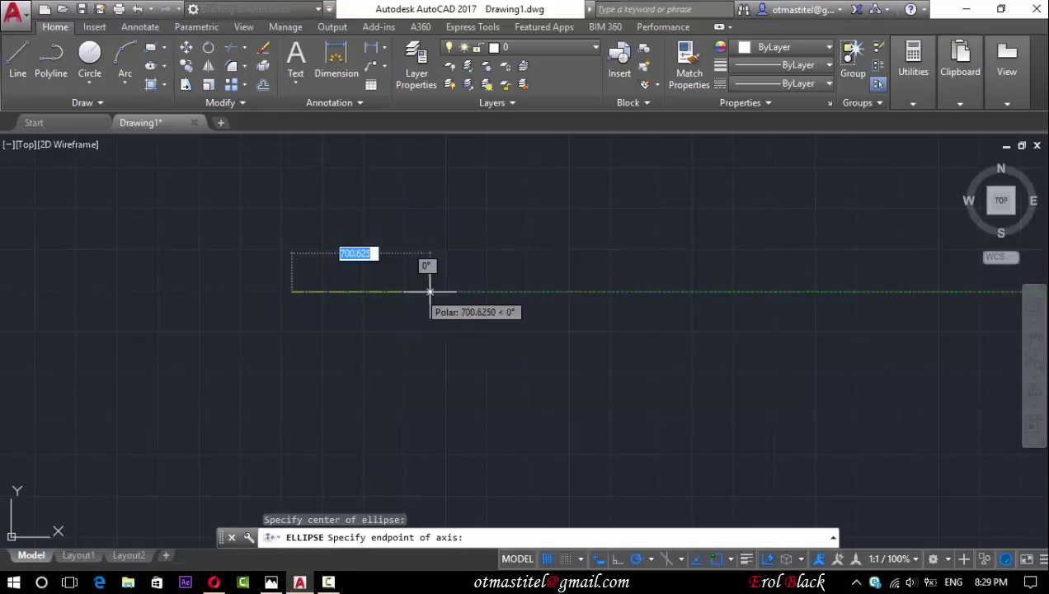
key(Return)
text(30)
key(Return)
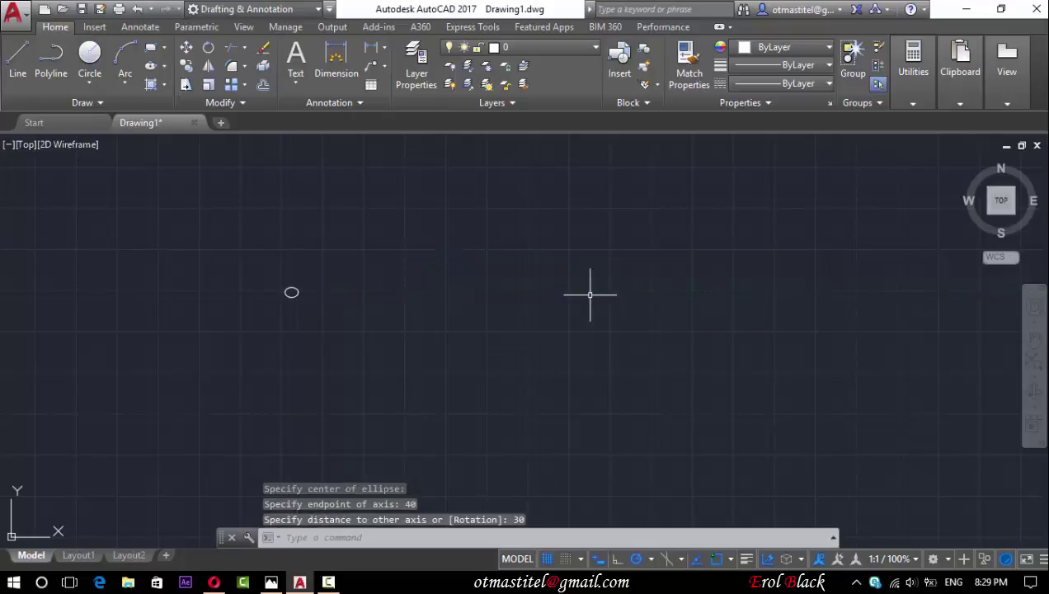
click(1034, 361)
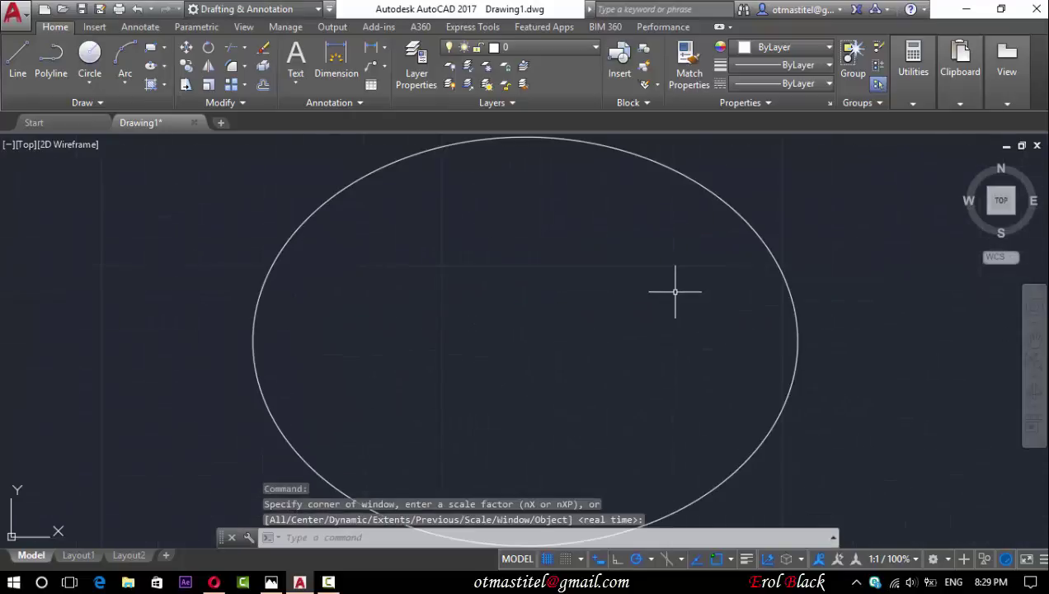
Offset the ellipse inward twice at a 5-unit distance
click(263, 84)
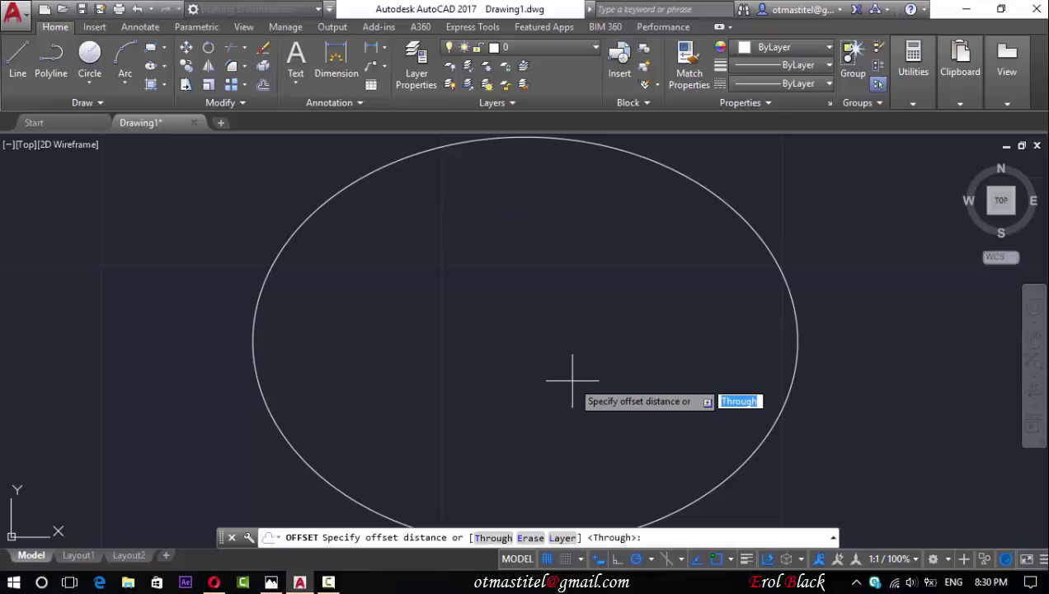
text(5)
key(Return)
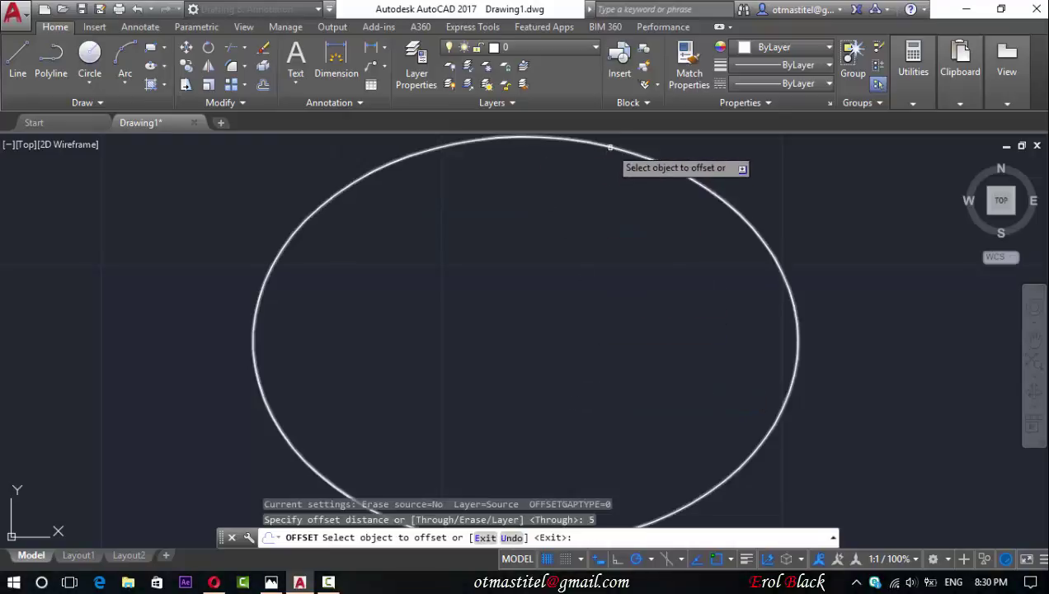
click(605, 146)
click(577, 188)
click(576, 176)
click(561, 198)
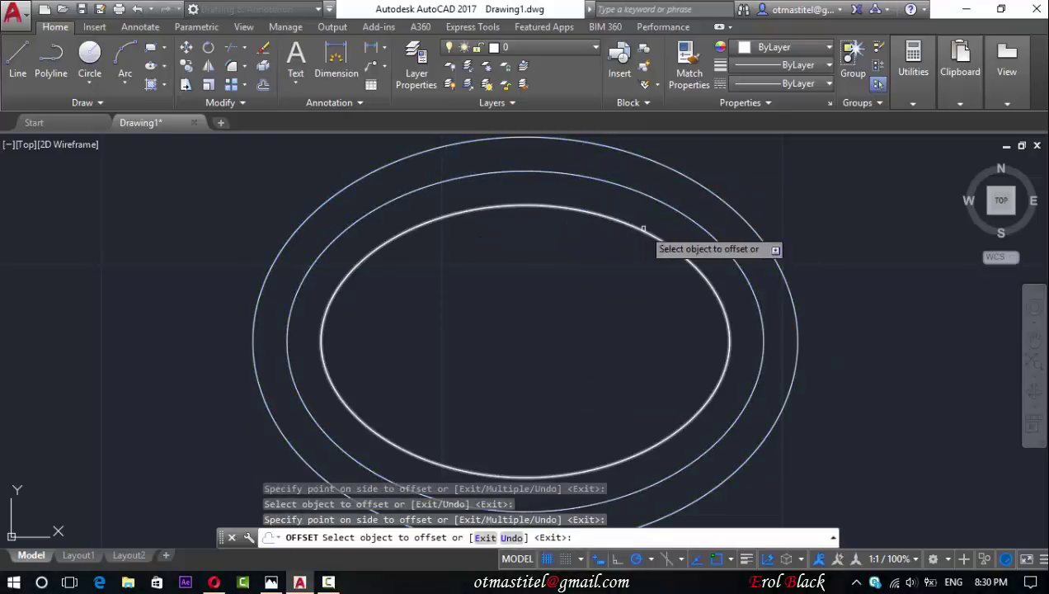
scroll(651, 227, down, 3)
key(Escape)
Create three new layers, Layer1, Layer2 and Layer3, in the Layer Properties Manager
click(417, 66)
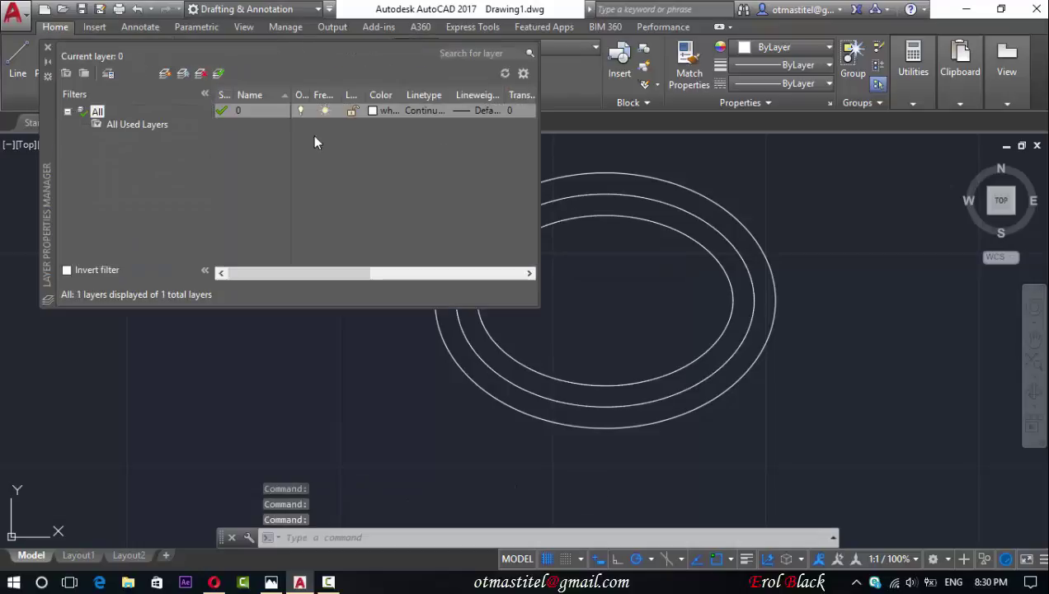
click(164, 73)
click(164, 72)
click(164, 73)
click(338, 125)
Colour Layer1 red, Layer2 cyan and Layer3 green
click(376, 124)
click(408, 327)
click(509, 414)
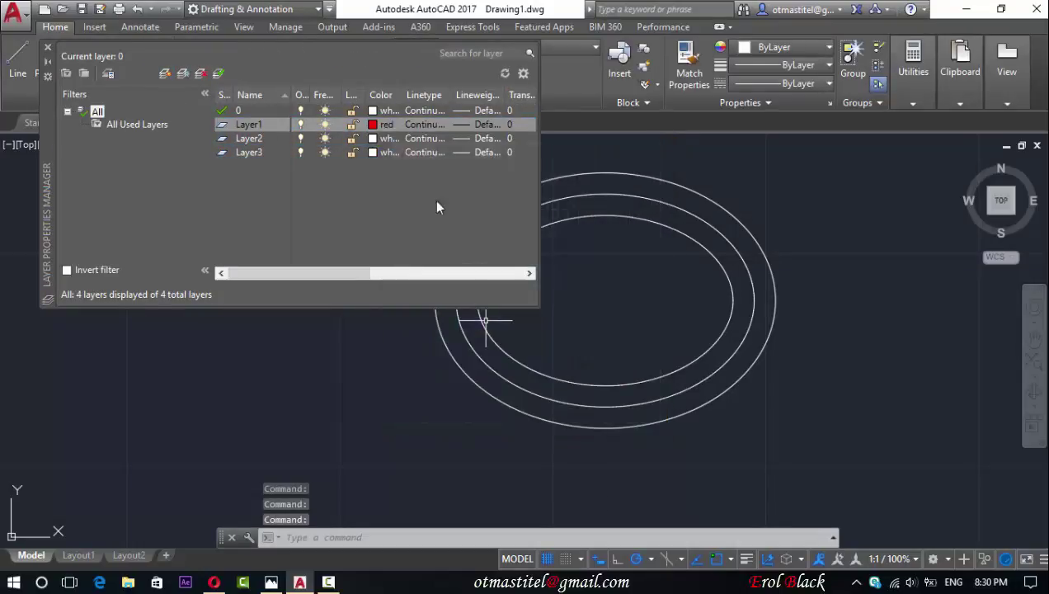
click(373, 138)
click(449, 327)
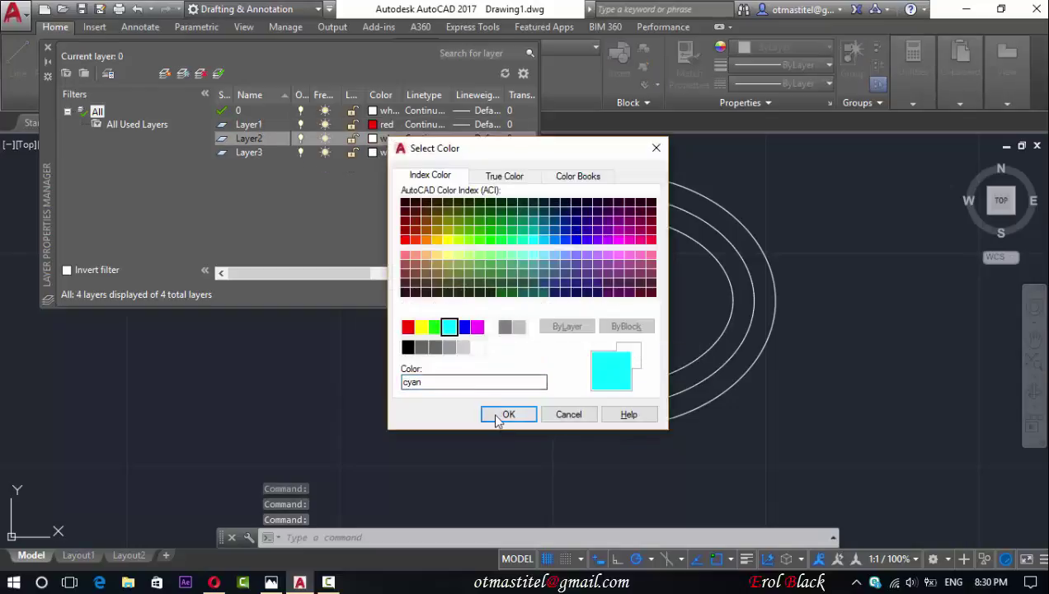
click(509, 414)
click(373, 153)
click(435, 327)
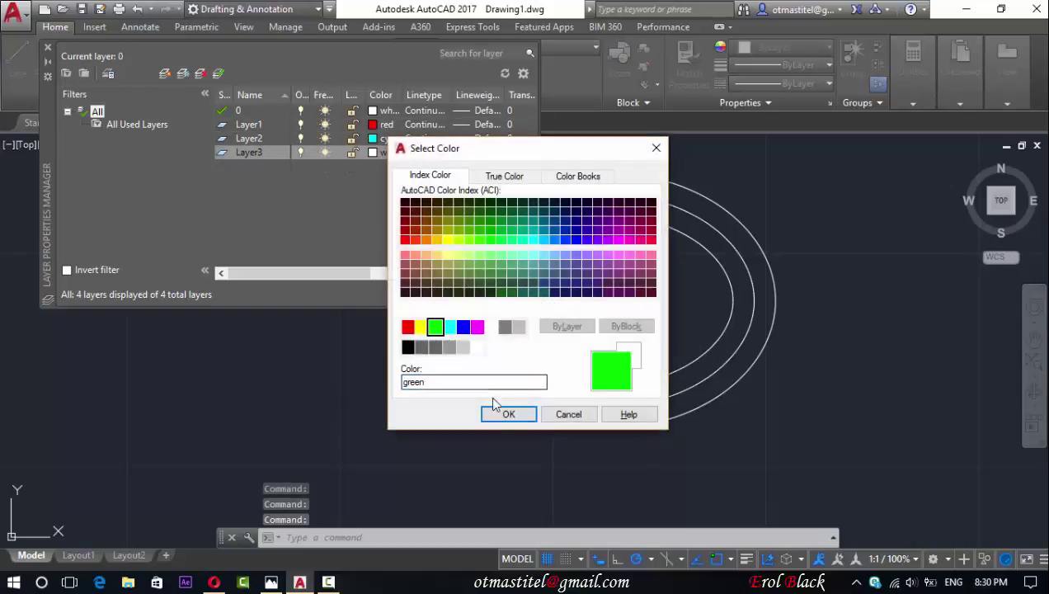
click(509, 414)
Load the DASHDOT2 linetype and assign it to Layer1
click(416, 124)
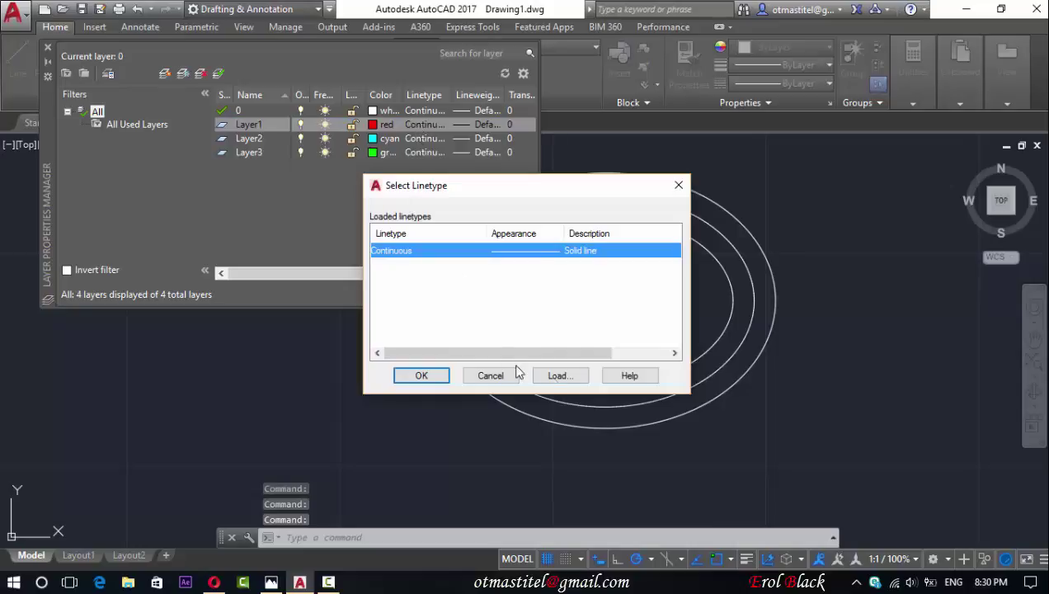
click(551, 373)
drag(675, 259, 675, 284)
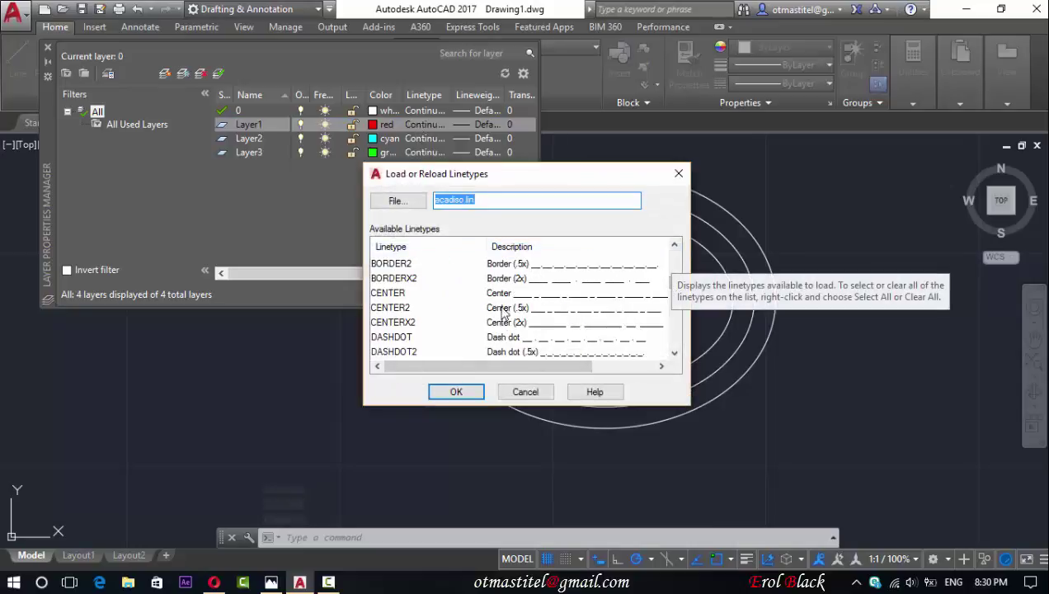
click(484, 353)
click(456, 392)
click(462, 265)
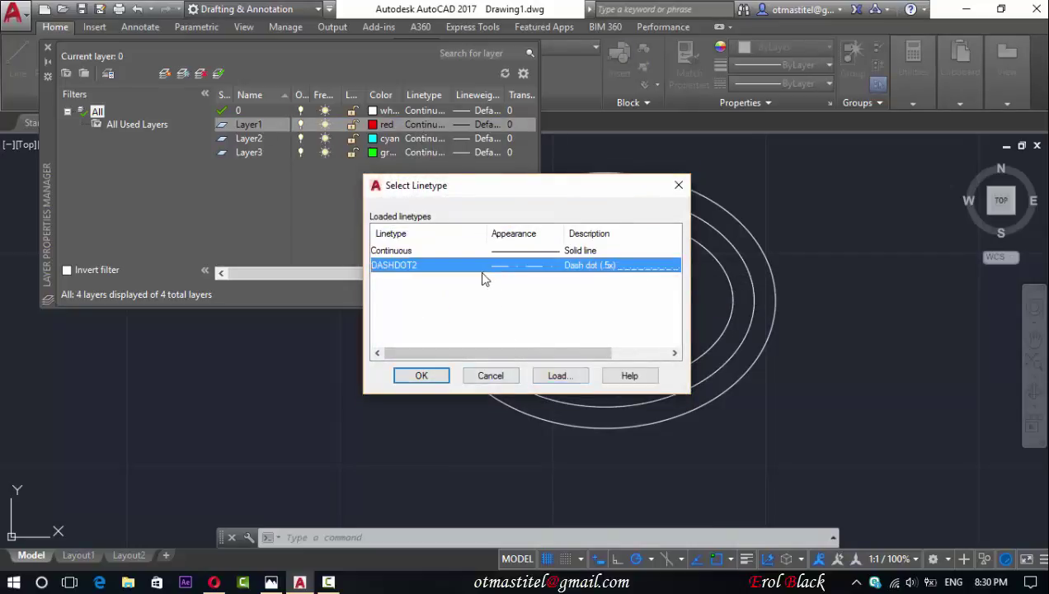
click(422, 375)
Make Layer1 current and draw a vertical centre line down through the ellipses
click(47, 47)
scroll(433, 363, down, 2)
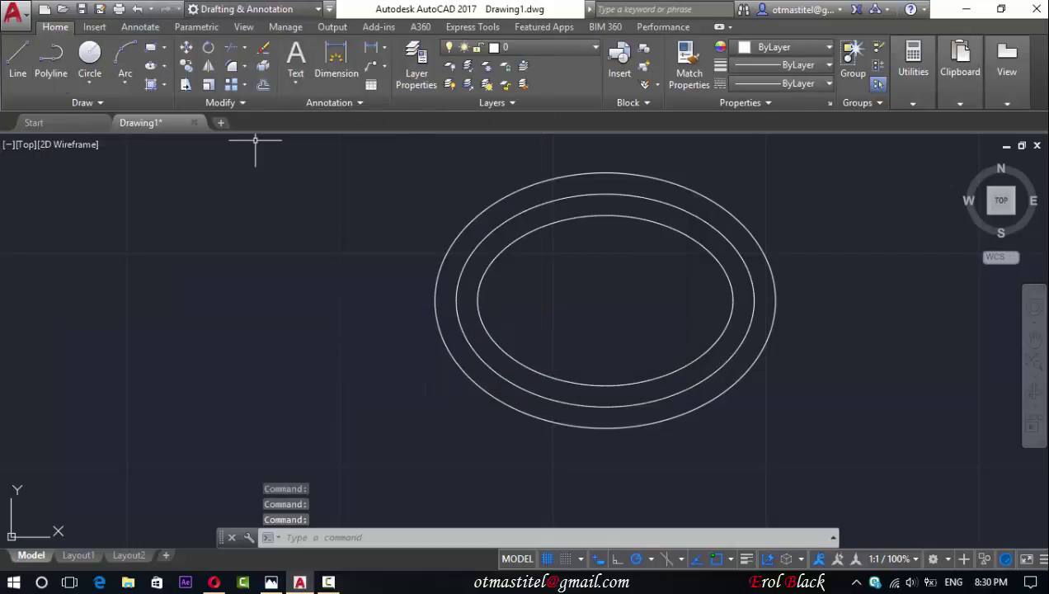
scroll(429, 365, down, 2)
click(18, 57)
click(486, 47)
click(520, 103)
click(544, 245)
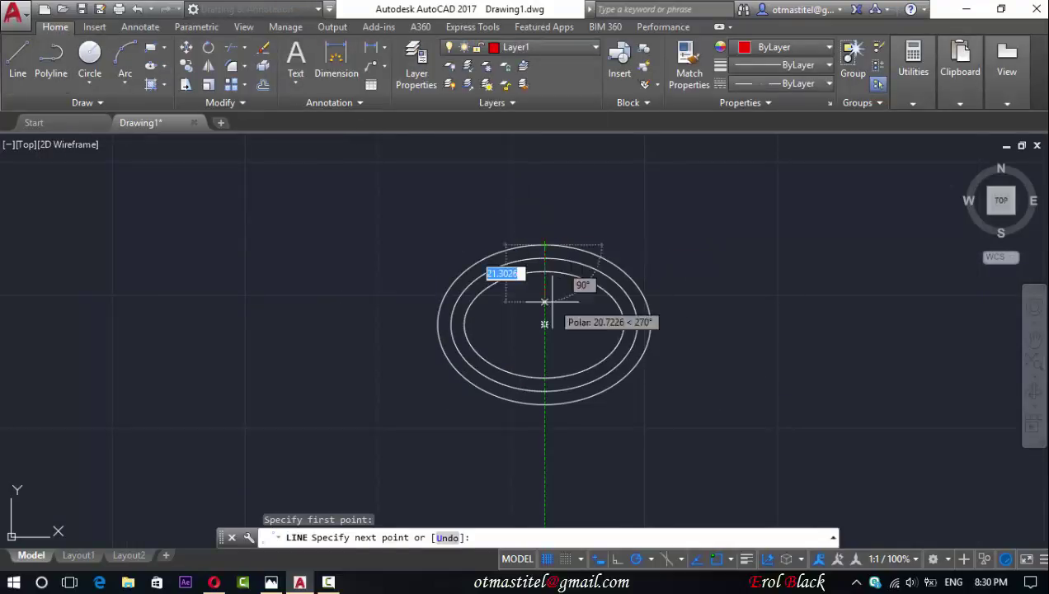
click(544, 450)
key(Escape)
Extend the centre line above the ellipse and join both pieces into one line
click(17, 62)
click(545, 245)
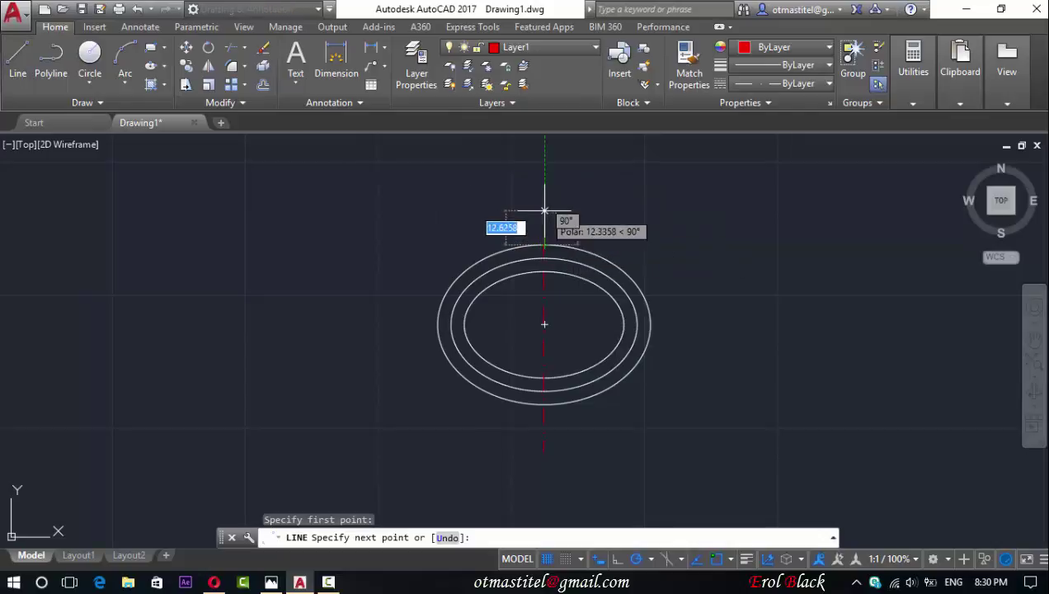
click(545, 211)
key(Escape)
click(545, 218)
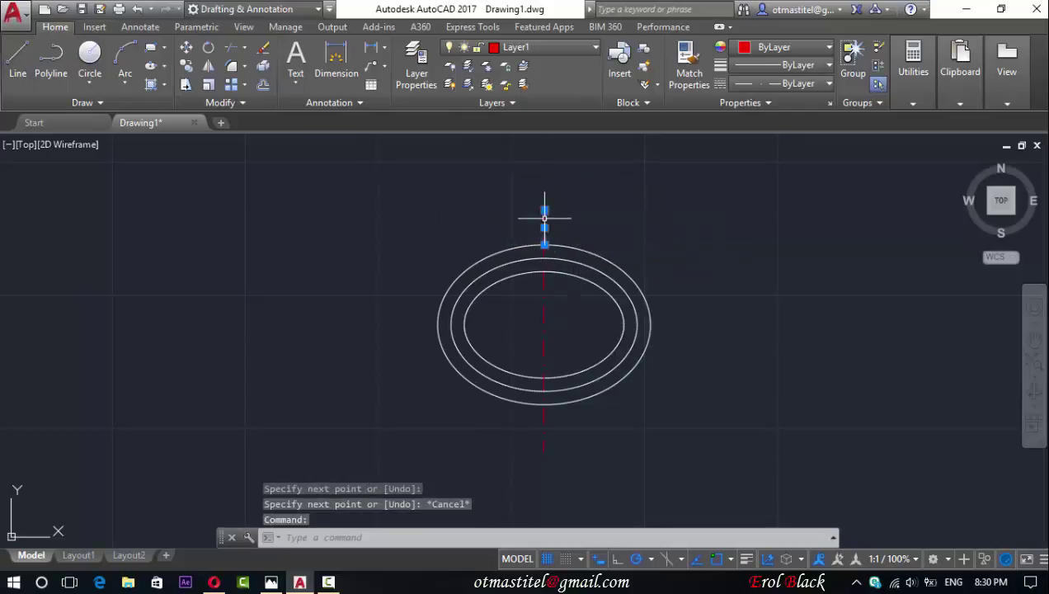
click(545, 281)
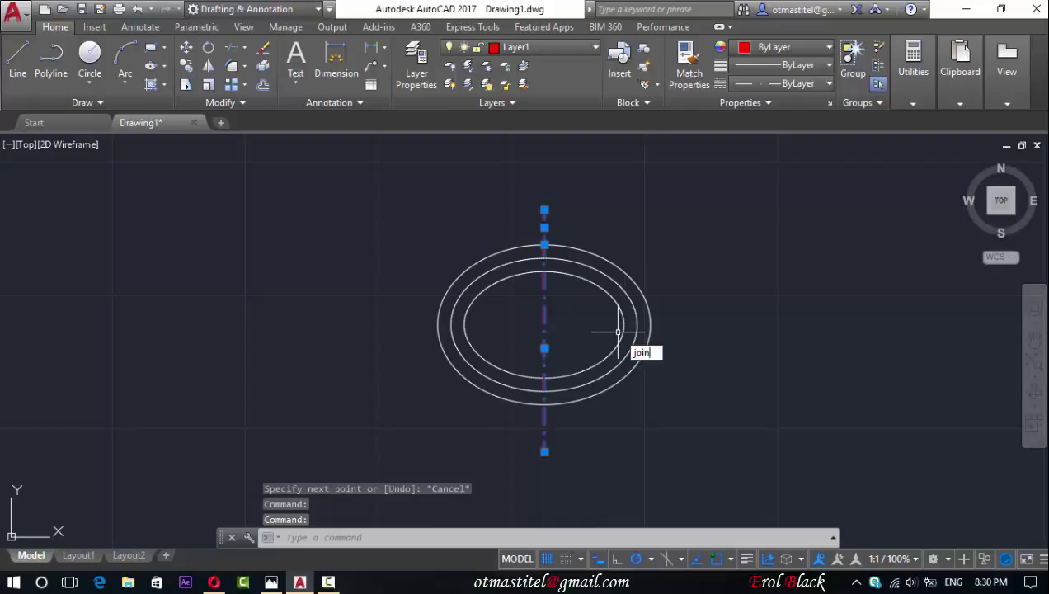
key(Return)
Rotate a copy of the vertical centre line 90° about the ellipse centre
click(537, 324)
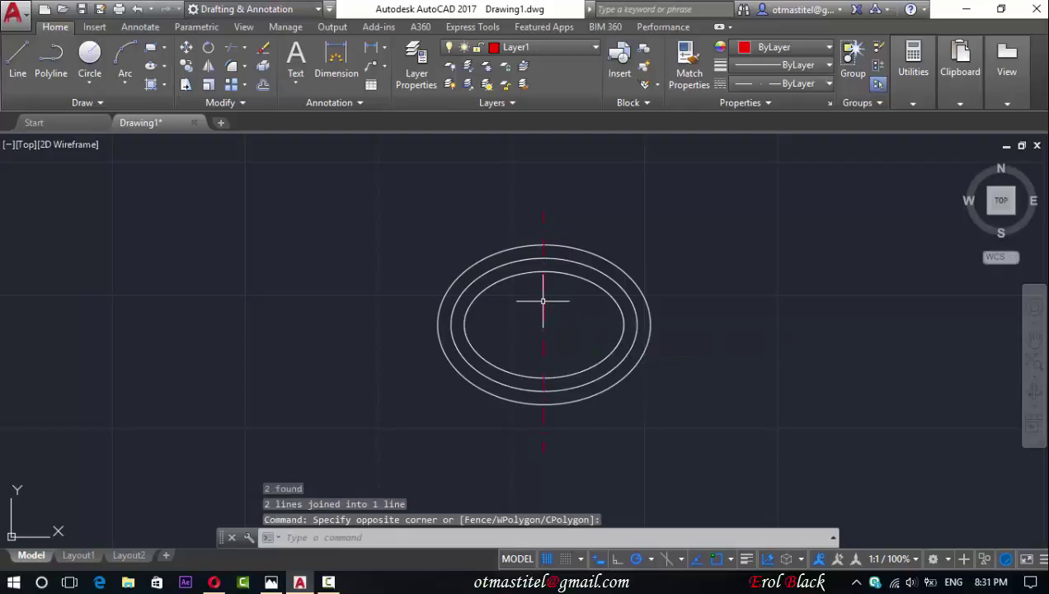
click(543, 300)
click(188, 69)
click(545, 330)
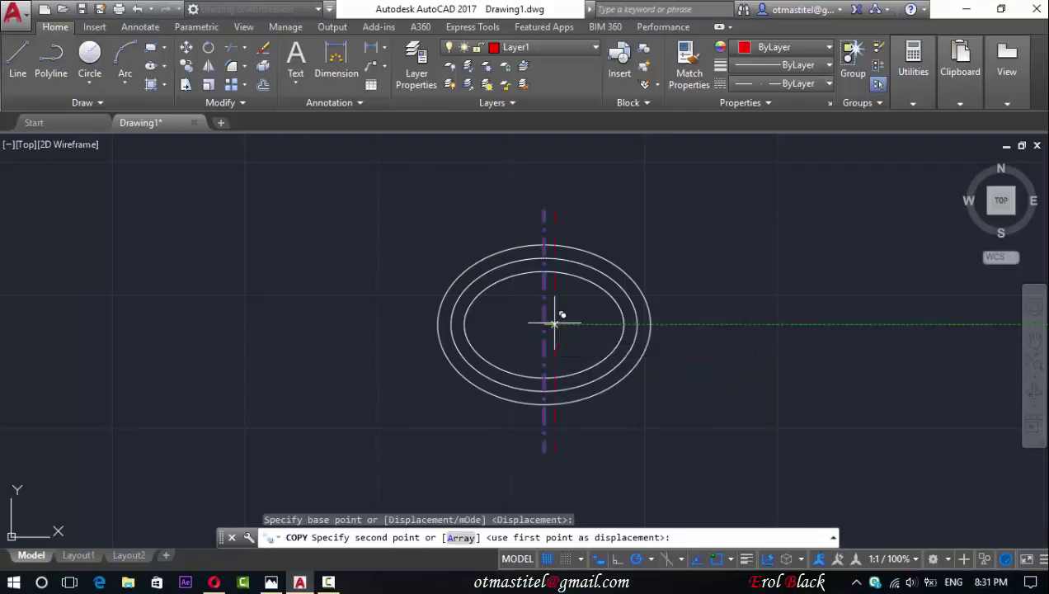
key(Escape)
click(546, 309)
click(577, 402)
click(211, 51)
click(545, 324)
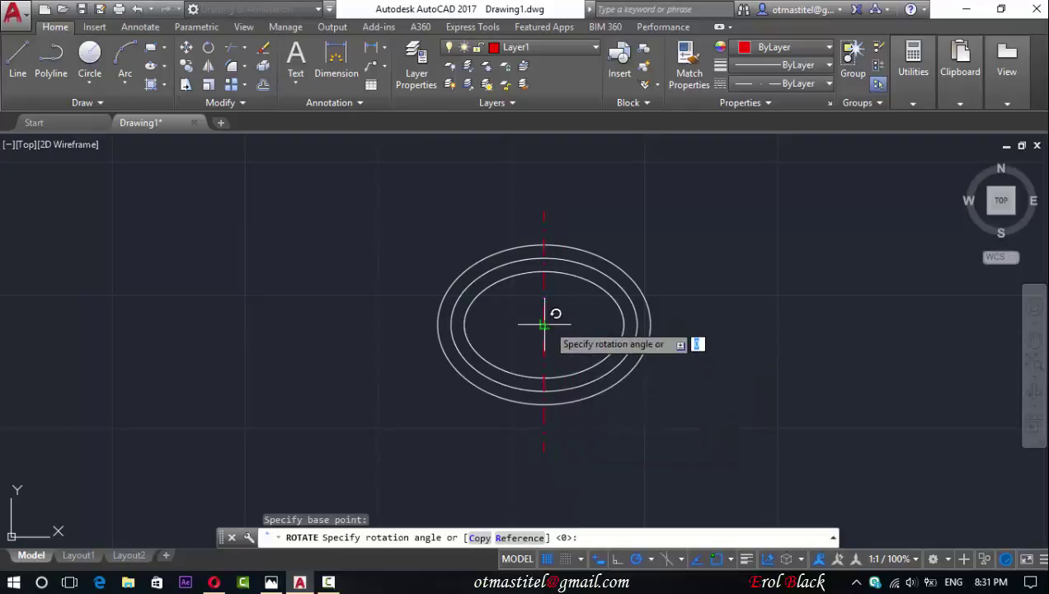
key(Escape)
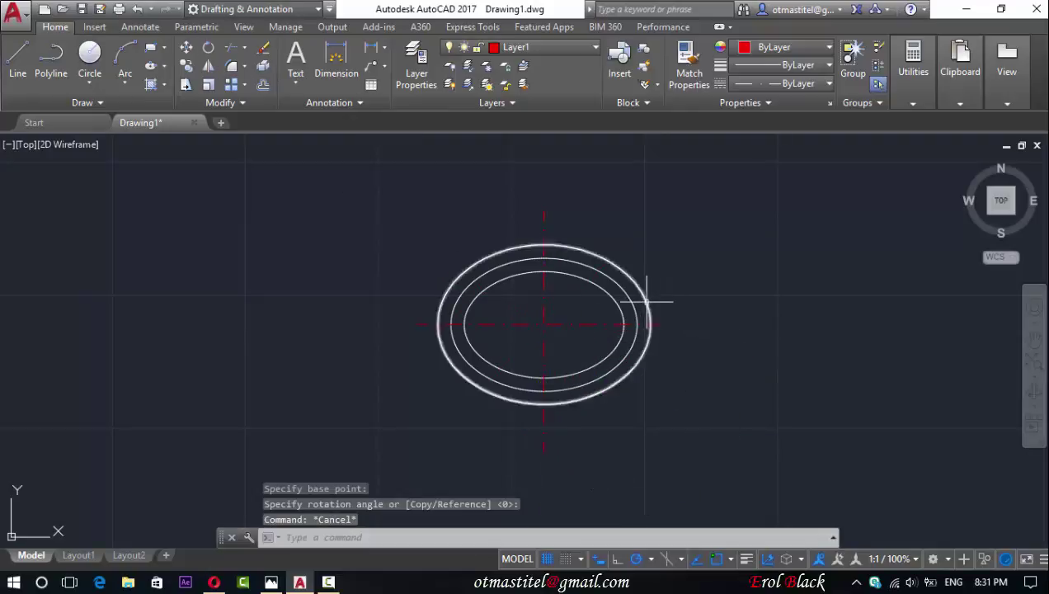
Move the middle ellipse onto cyan Layer2, then view the reference picture in Photos
scroll(551, 327, up, 2)
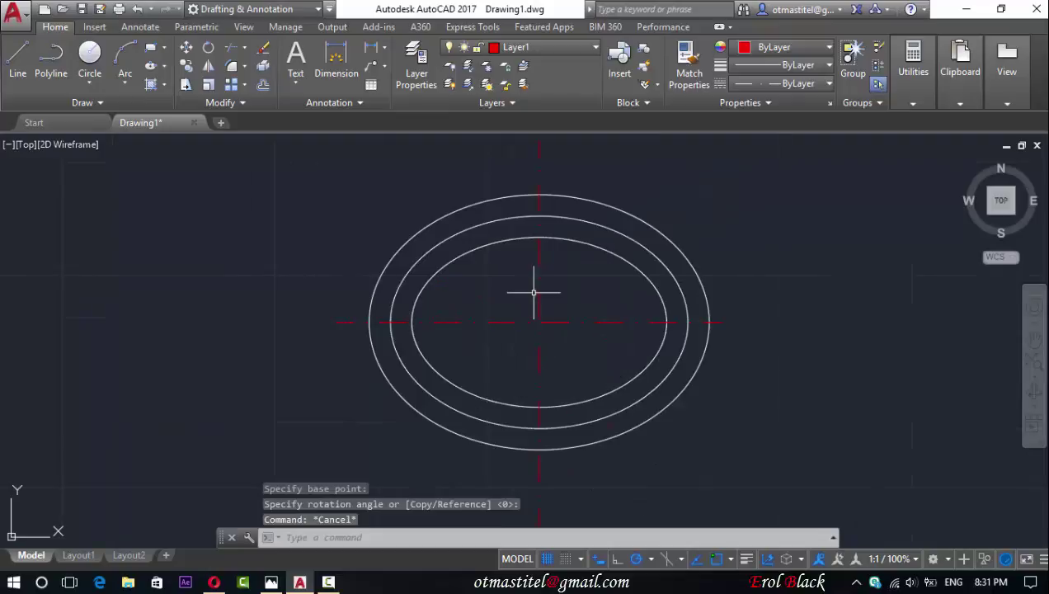
click(492, 222)
click(549, 45)
click(522, 103)
key(Escape)
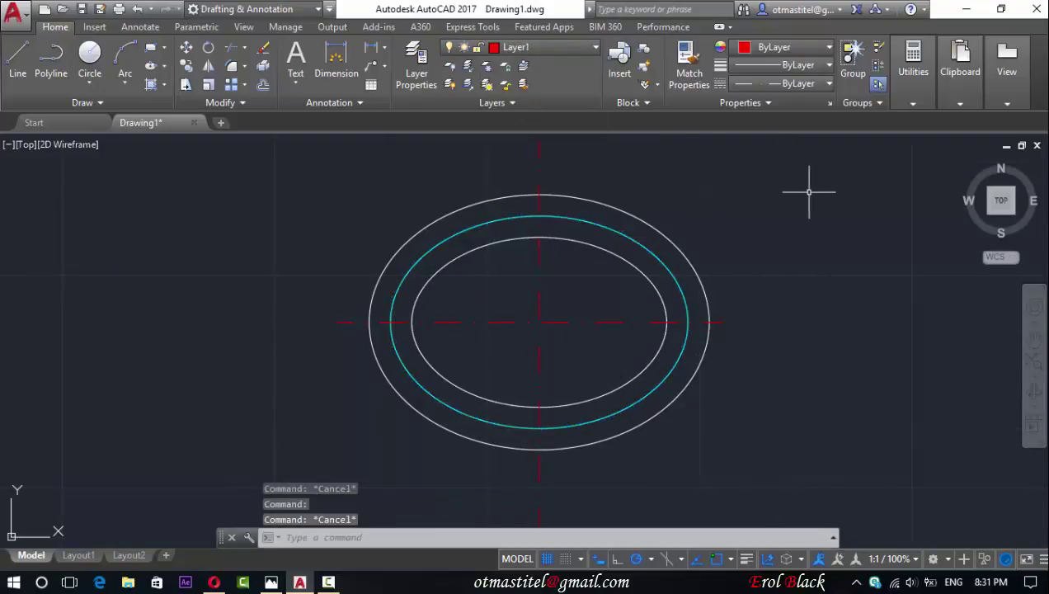
middle_drag(563, 299, 563, 310)
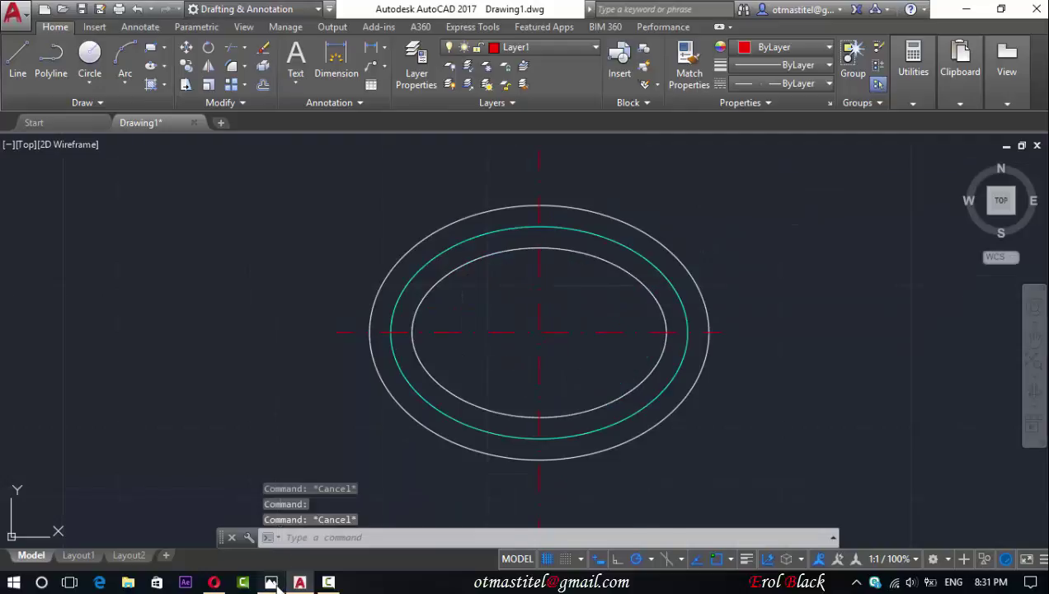
click(274, 583)
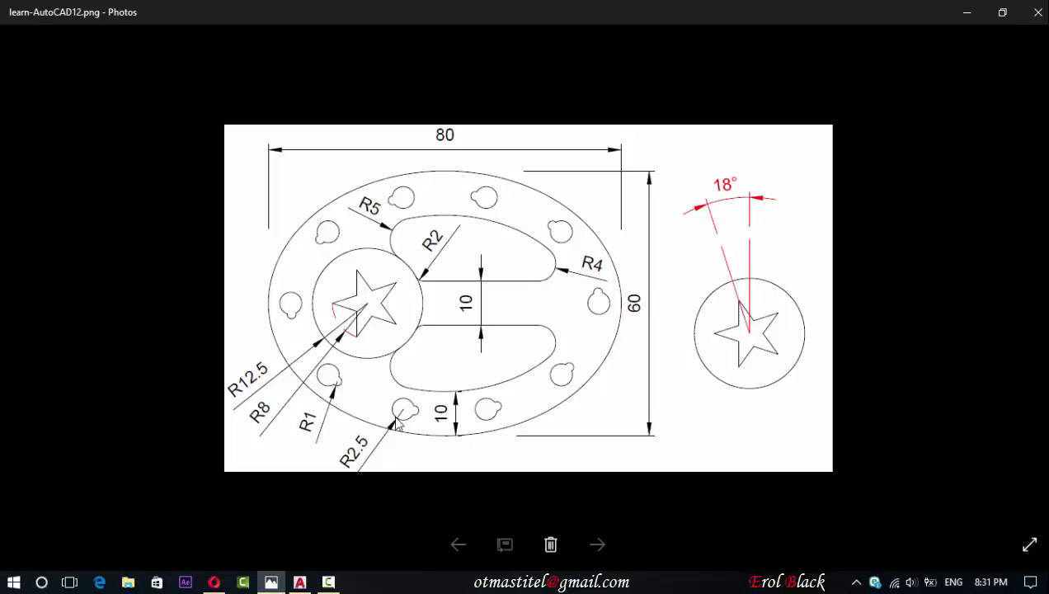
Draw a radius-2.5 hole circle on the cyan ellipse at the centre line, on layer 0
click(296, 583)
scroll(691, 334, up, 2)
scroll(717, 314, up, 3)
click(91, 64)
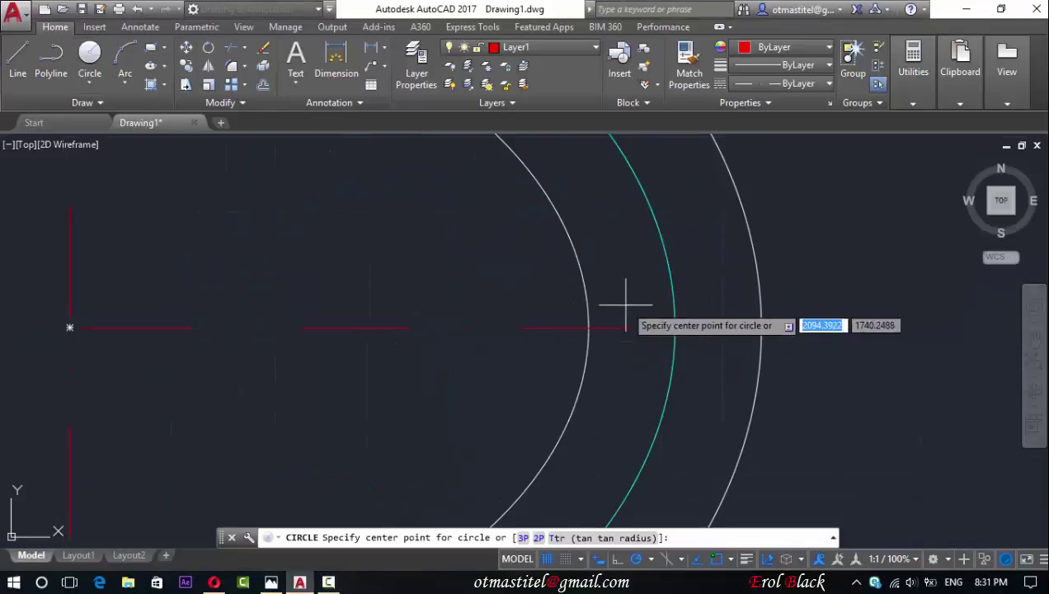
click(675, 329)
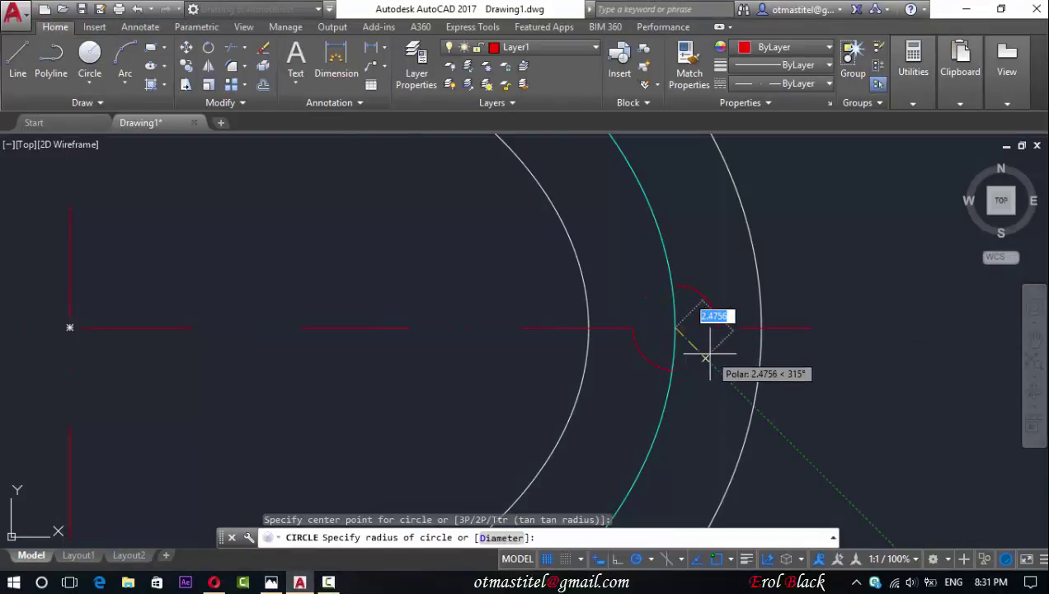
text(2.5)
key(Return)
click(711, 308)
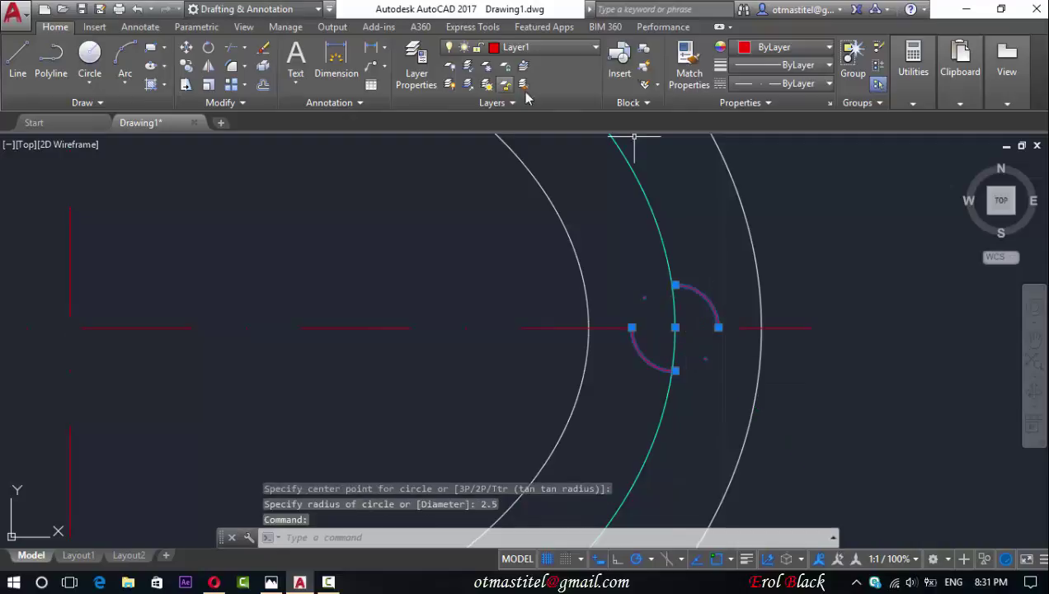
click(557, 48)
click(537, 66)
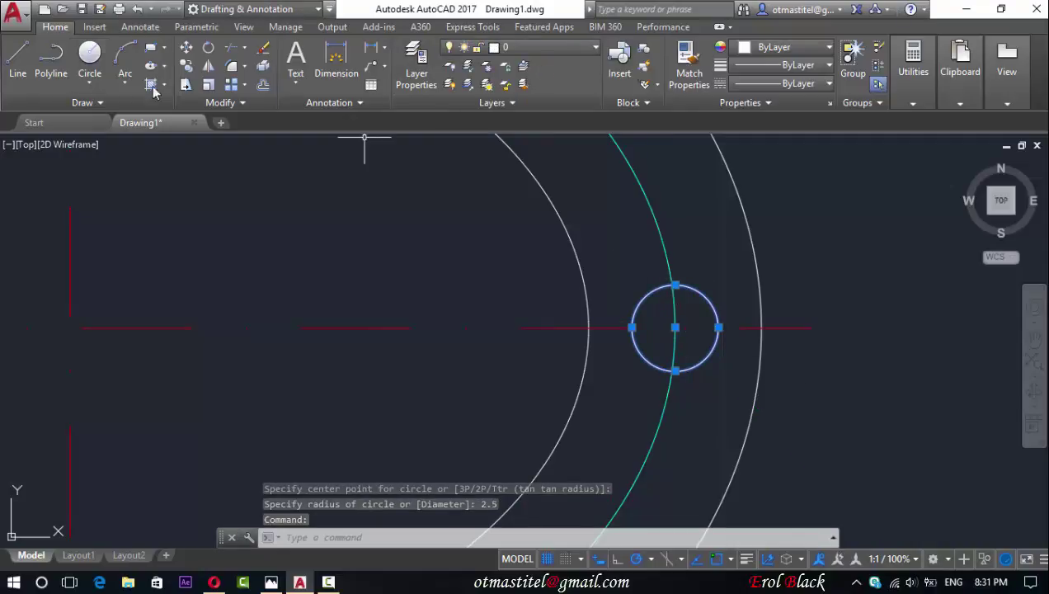
Add a radius-1 circle at the top of the hole circle
click(89, 55)
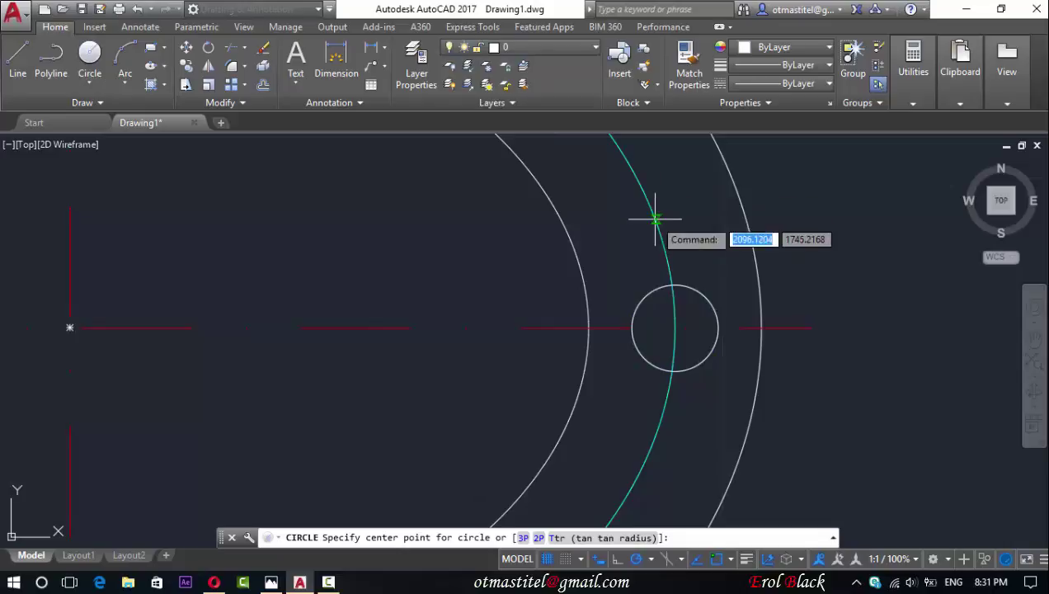
click(675, 285)
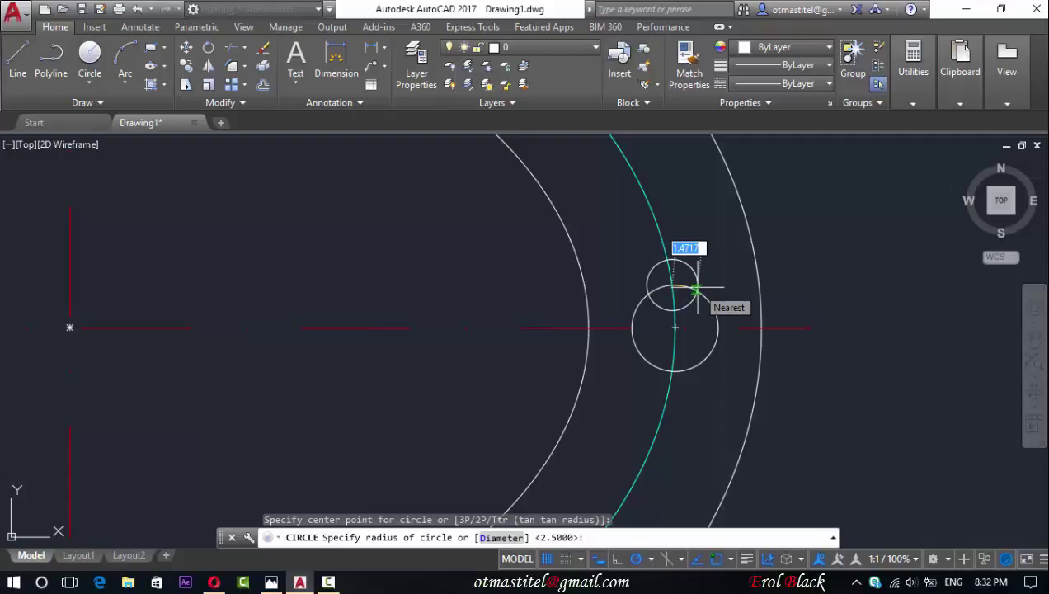
scroll(697, 289, up, 2)
key(Escape)
click(695, 285)
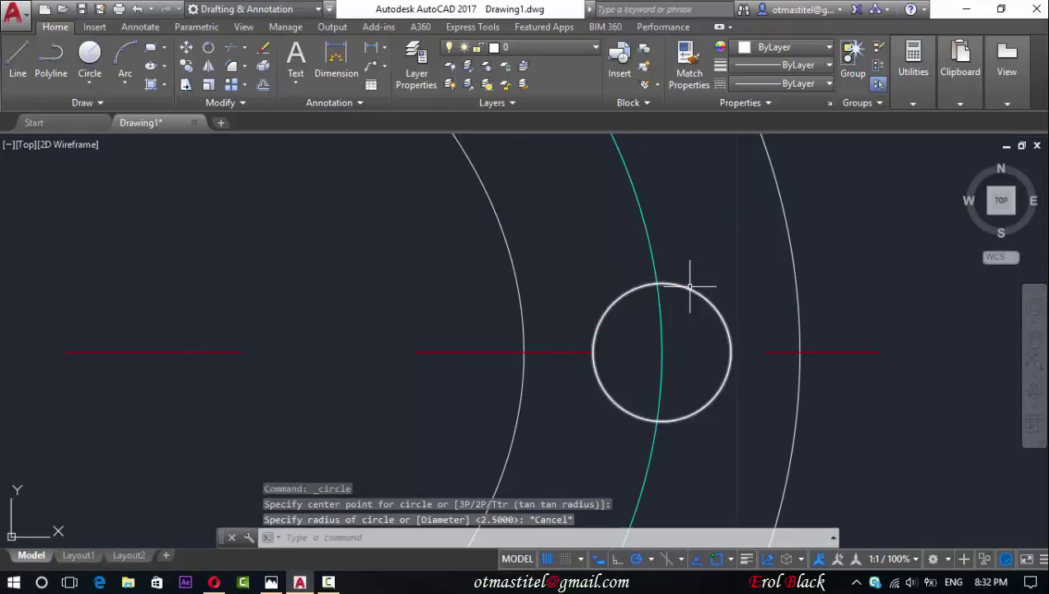
click(89, 57)
scroll(686, 250, up, 3)
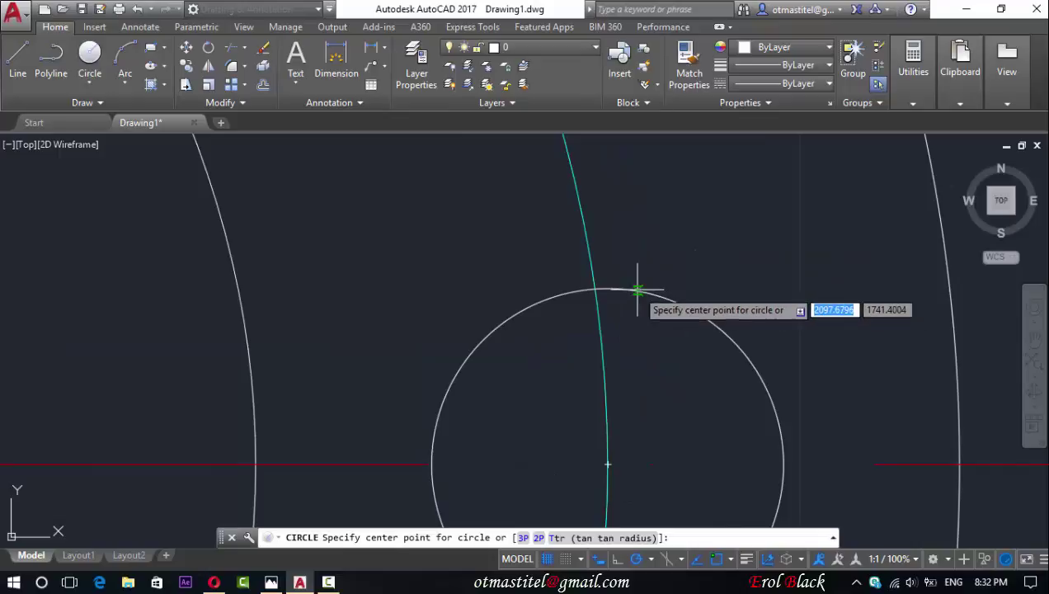
click(608, 288)
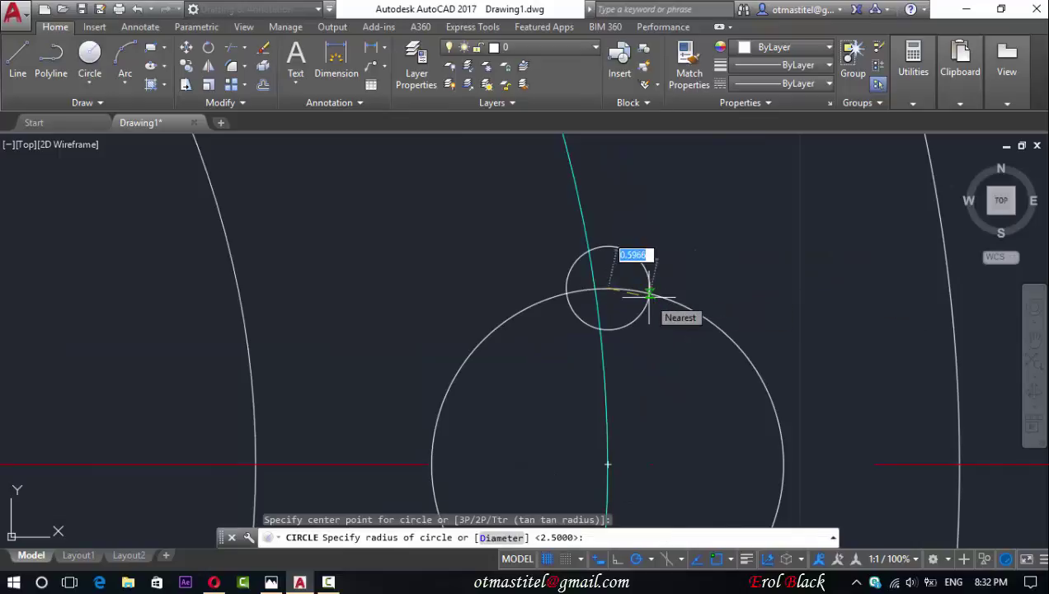
text(1)
key(Return)
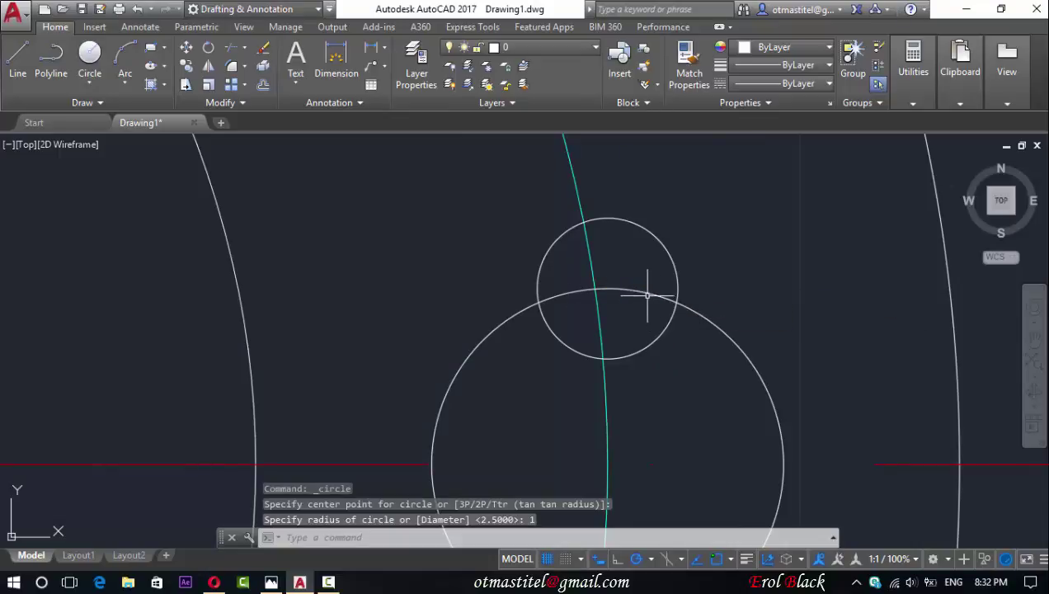
Trim the overlapping arcs between the radius-1 and radius-2.5 circles
click(558, 239)
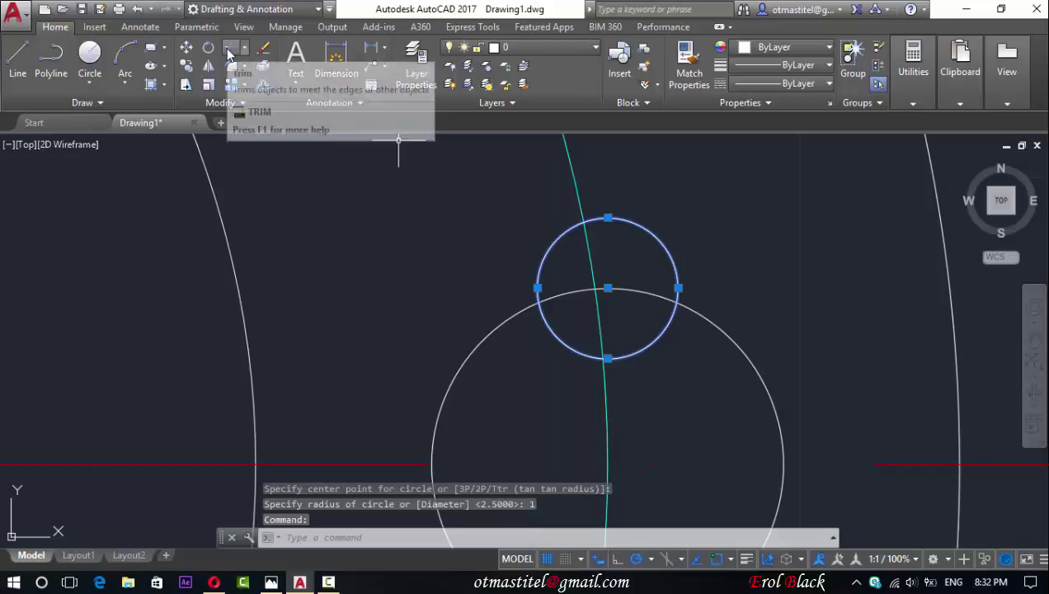
click(229, 51)
scroll(613, 319, down, 2)
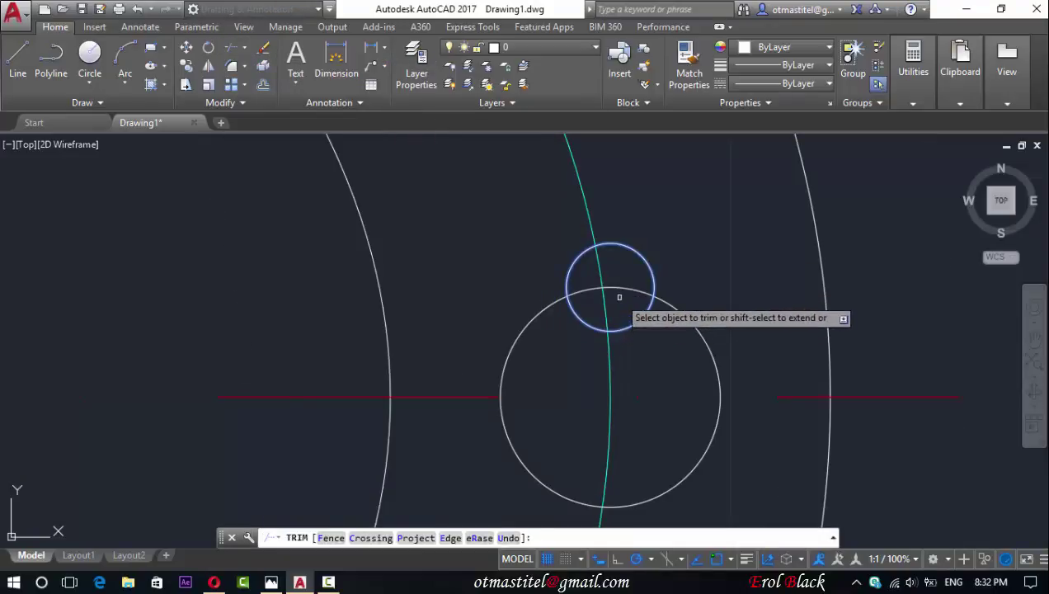
key(Escape)
click(651, 269)
key(Escape)
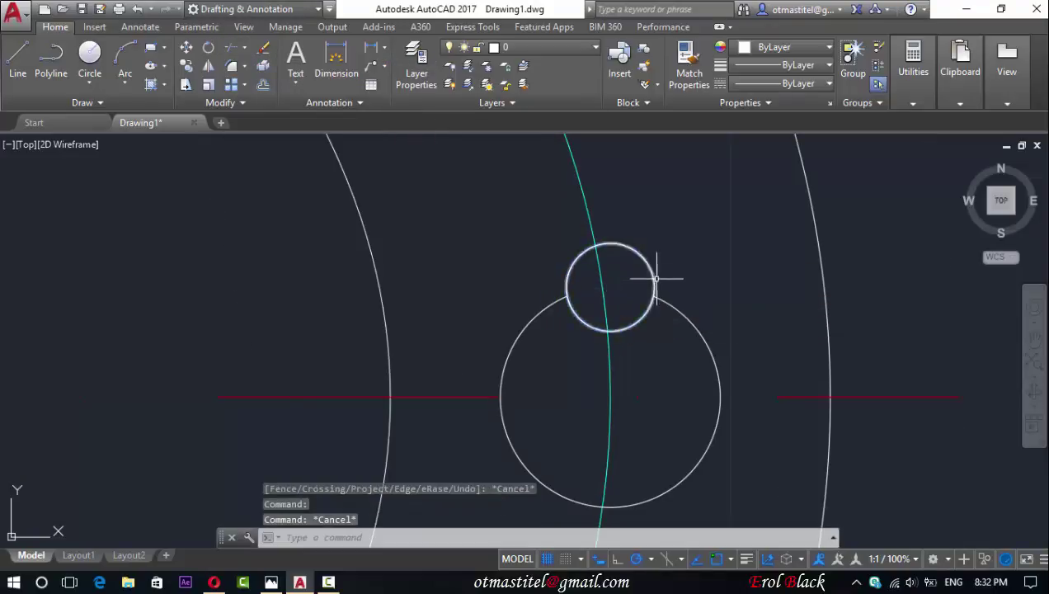
click(668, 301)
click(231, 48)
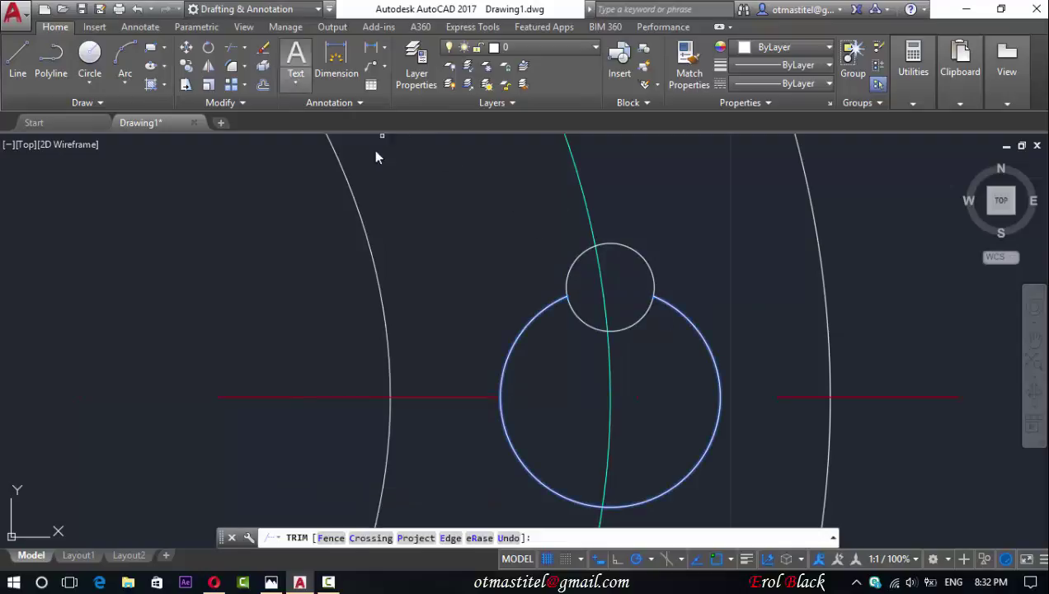
click(621, 329)
key(Escape)
Join the two trimmed circle pieces into a single keyhole polyline
scroll(601, 293, down, 2)
scroll(600, 293, down, 2)
click(600, 292)
click(606, 309)
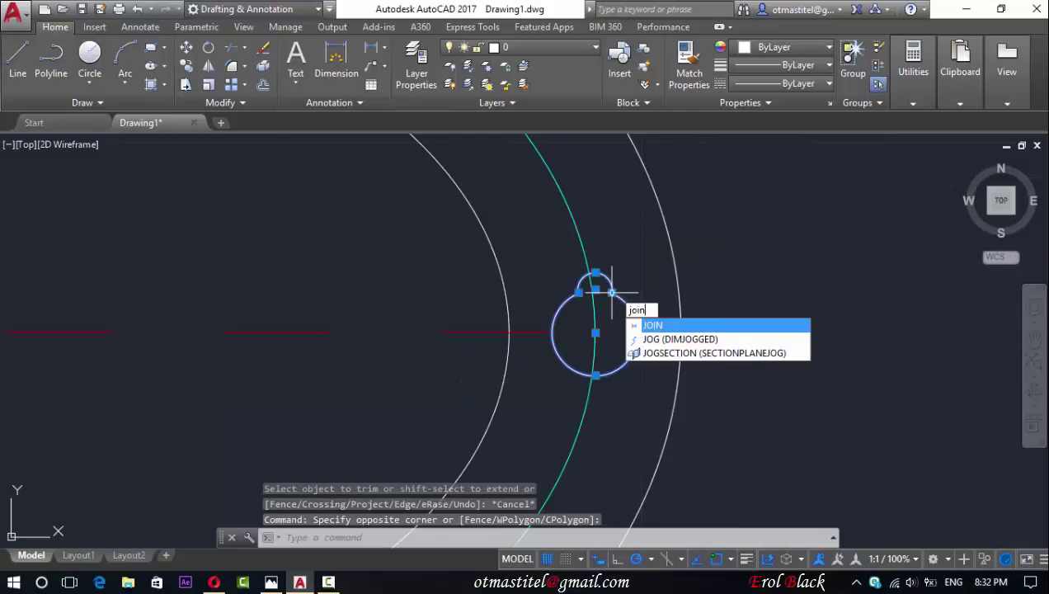
key(Return)
click(618, 293)
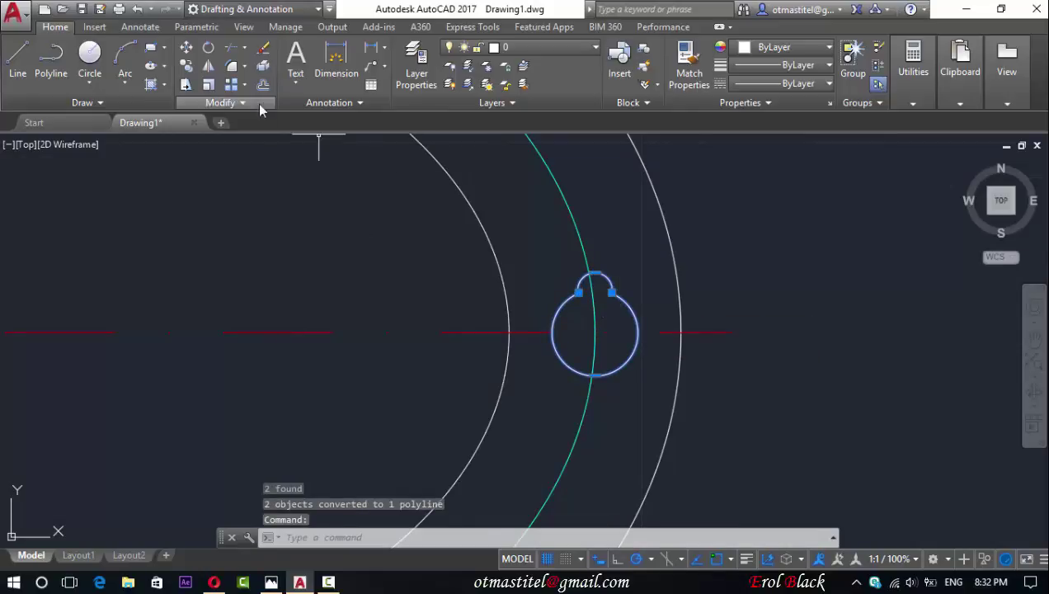
click(244, 84)
Path-array the keyhole 10 times evenly around the cyan ellipse, then view the reference in Photos
click(274, 141)
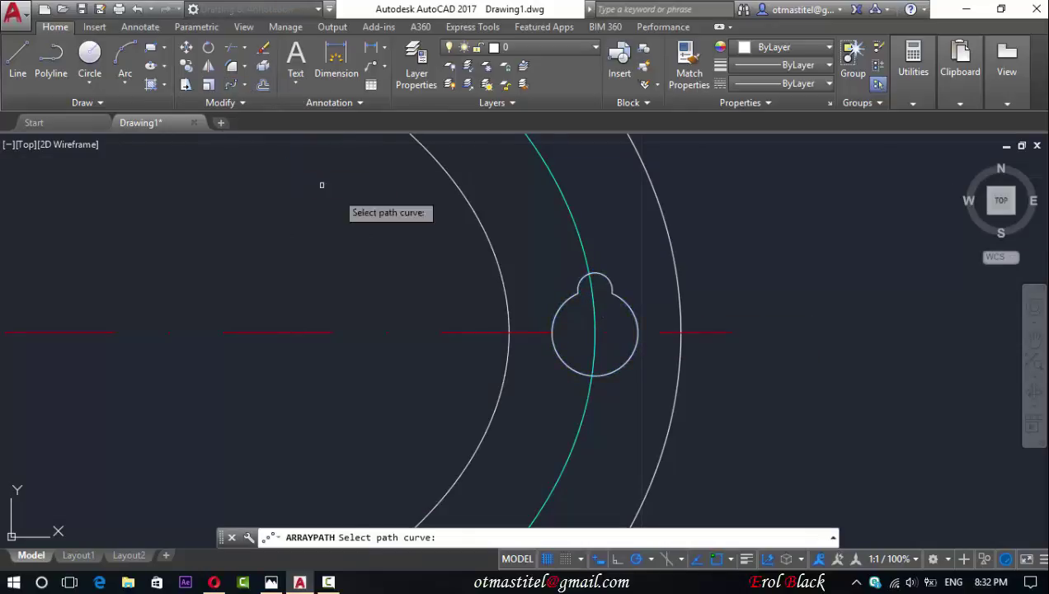
scroll(615, 301, down, 5)
click(603, 281)
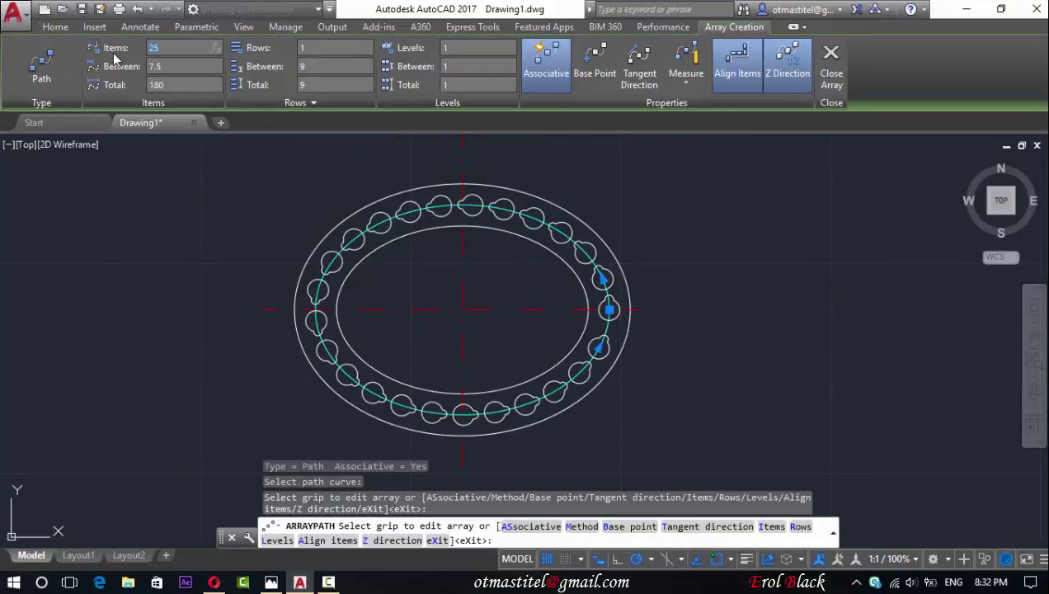
text(10)
click(603, 279)
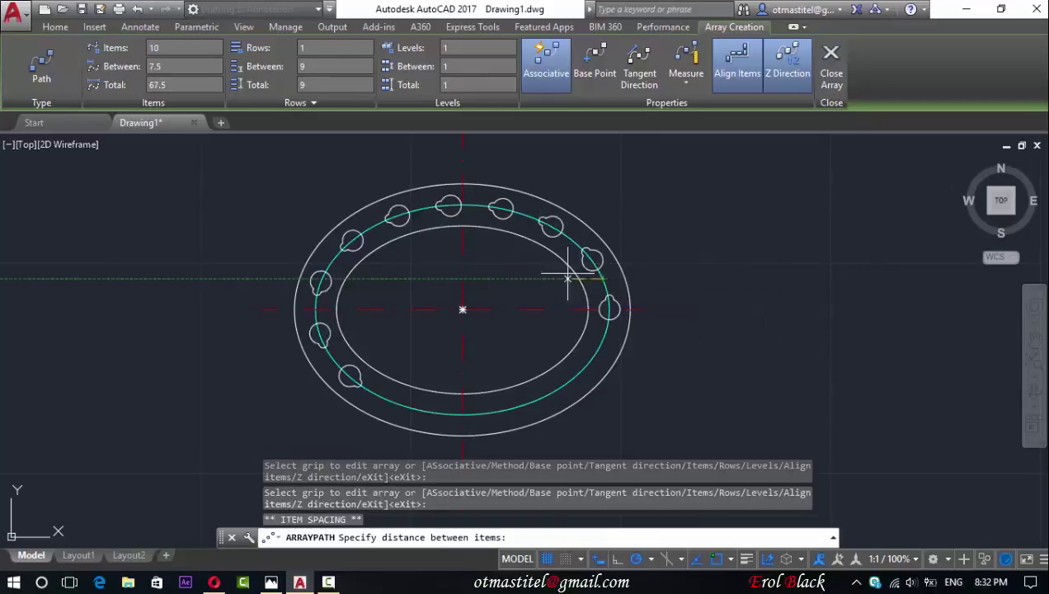
drag(567, 278, 315, 309)
key(Escape)
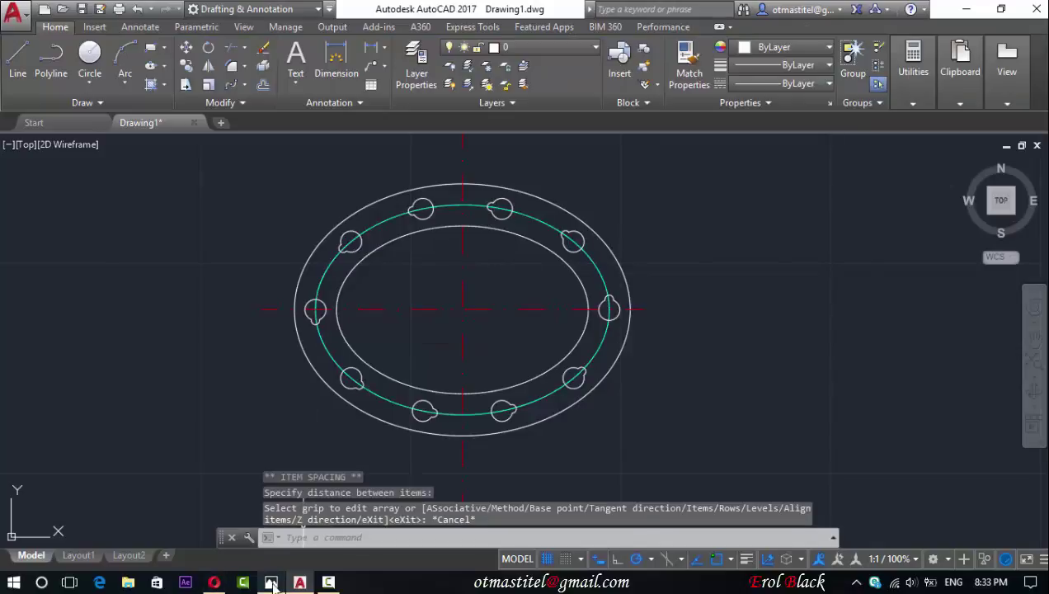
click(271, 584)
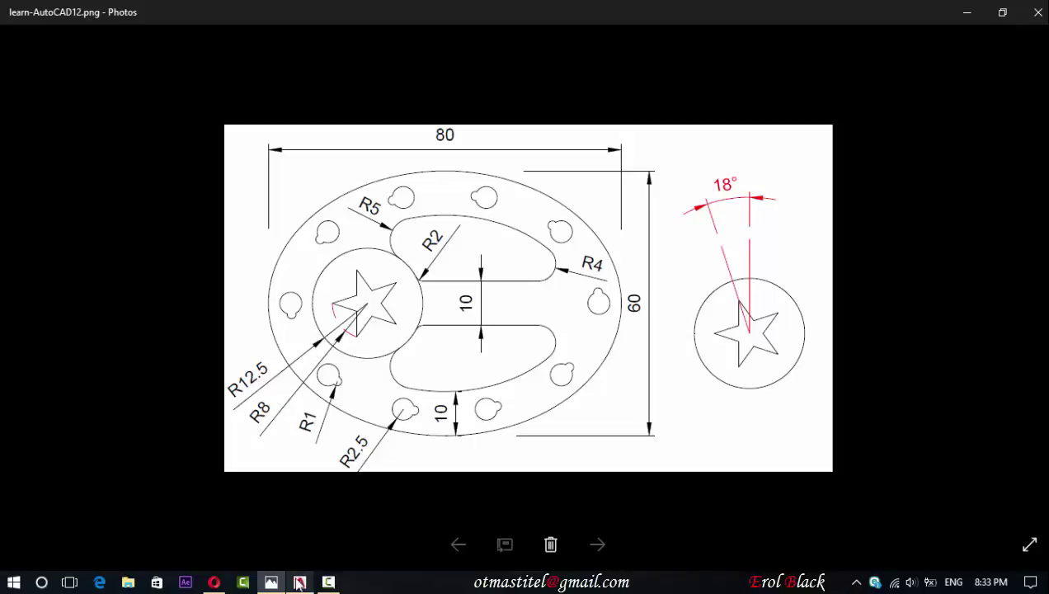
Draw circles of radius 12.5 and 8 at the ellipse centre
click(299, 583)
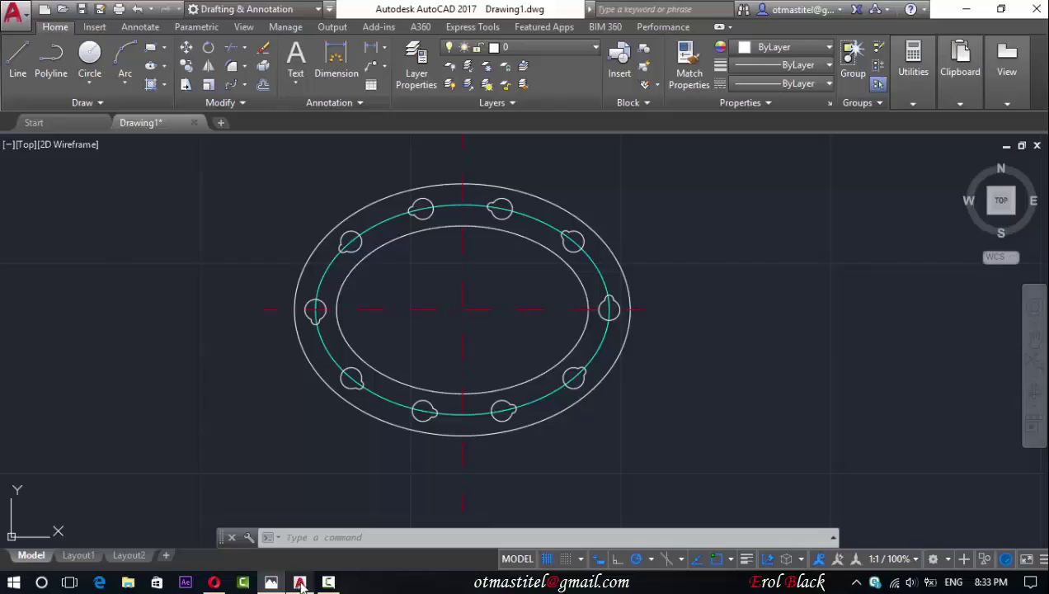
click(89, 54)
click(461, 309)
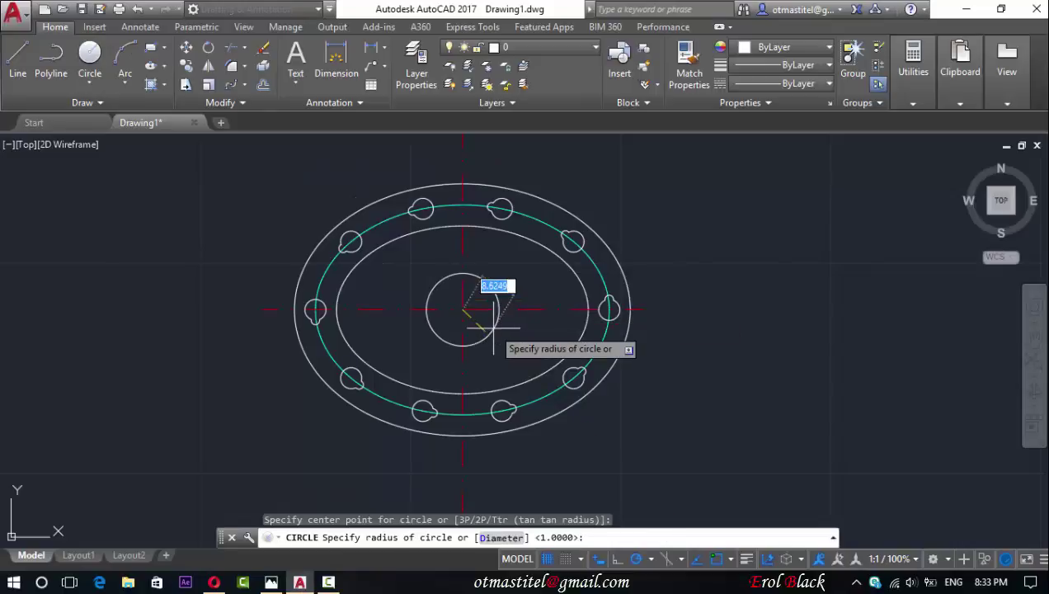
text(12.5)
key(Return)
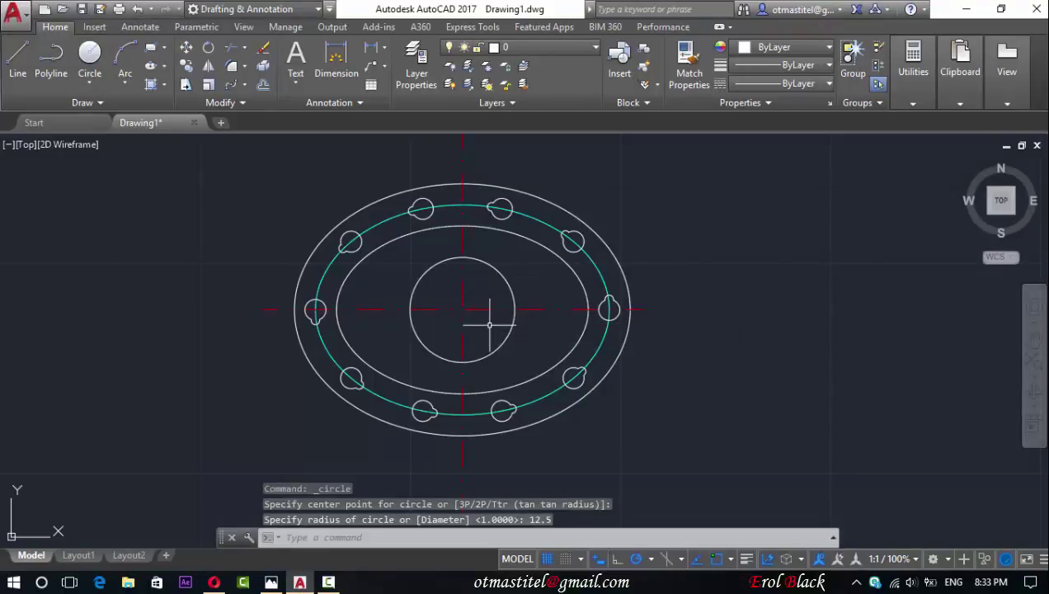
click(81, 51)
click(464, 310)
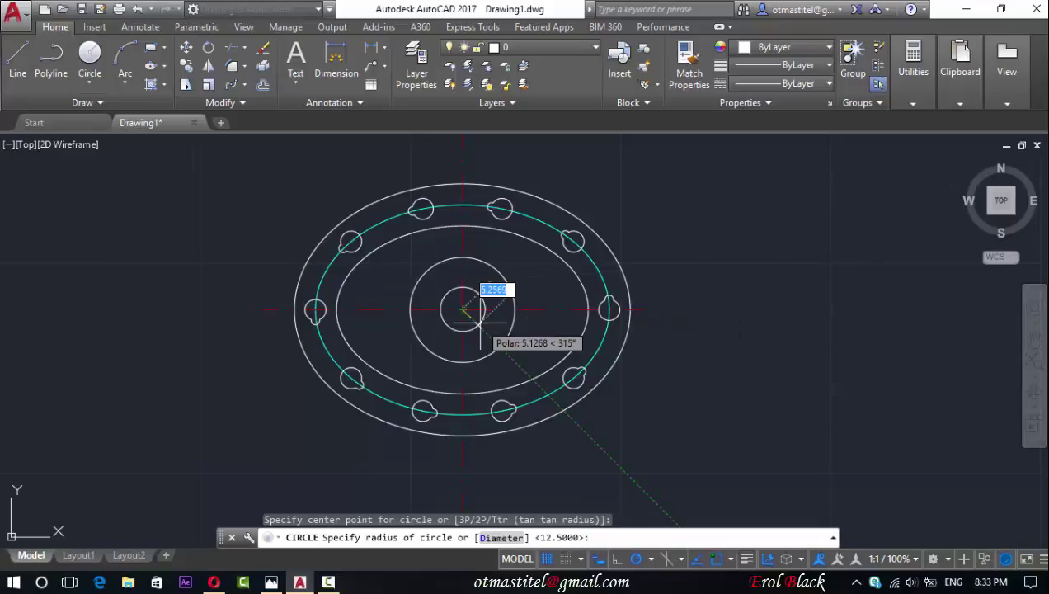
text(8)
key(Return)
Move both centre circles 17.5 units to the left
drag(482, 328, 423, 272)
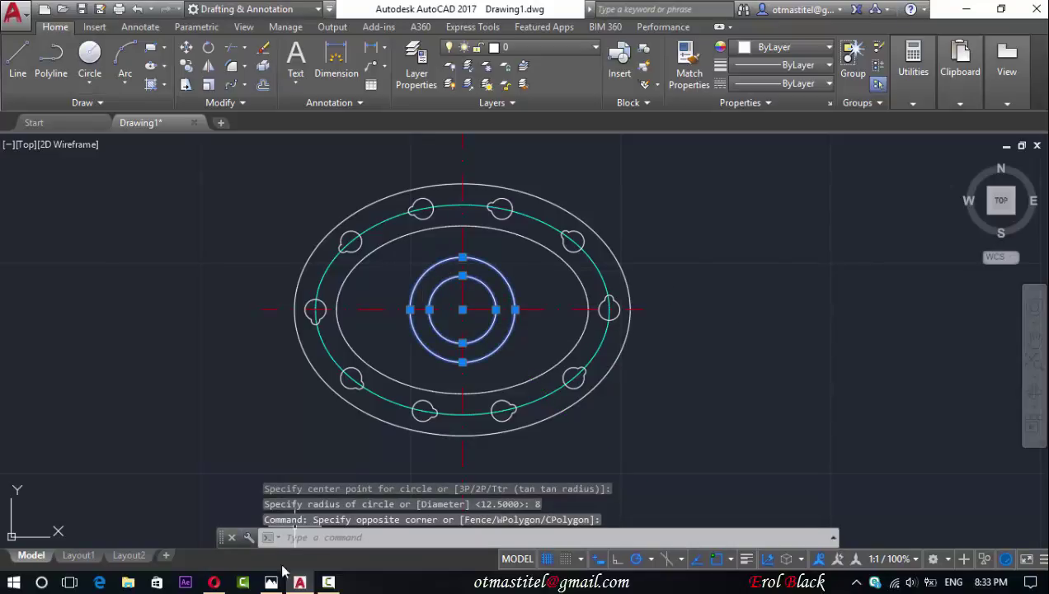
click(270, 582)
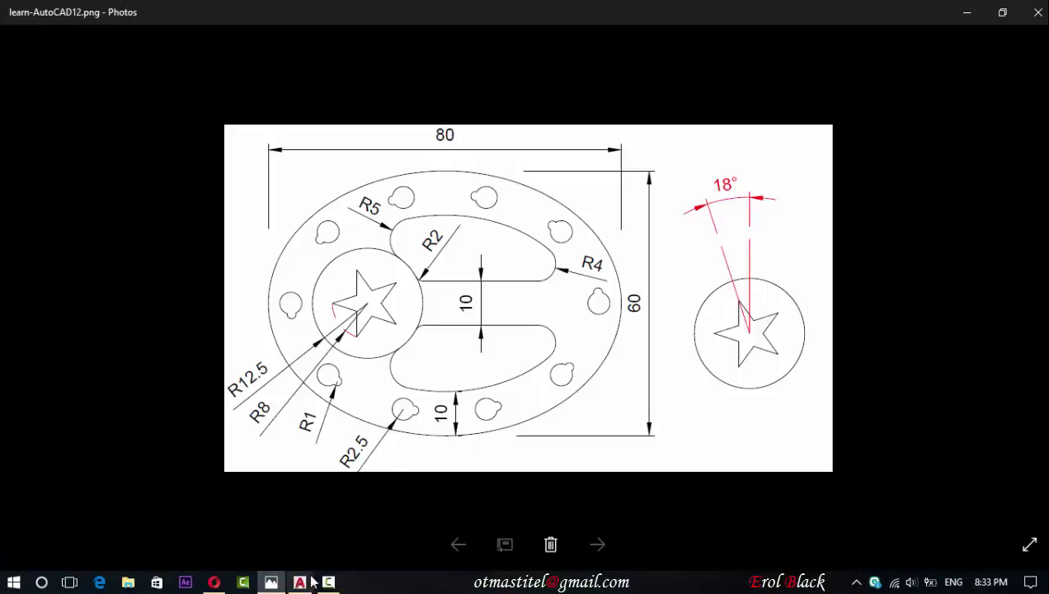
click(299, 582)
scroll(299, 223, up, 2)
text(m)
key(Return)
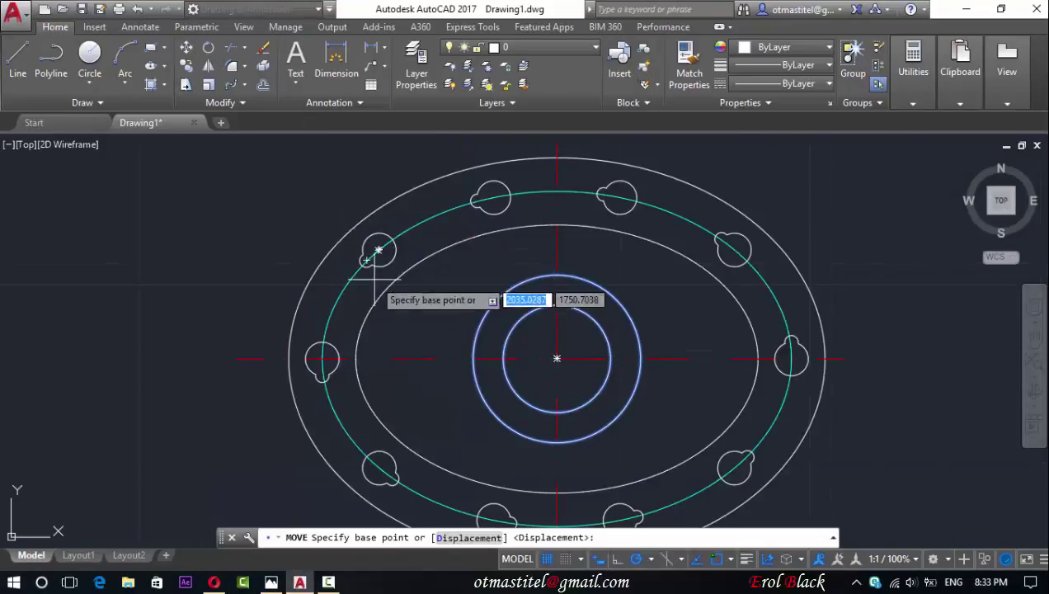
scroll(375, 280, up, 2)
click(532, 404)
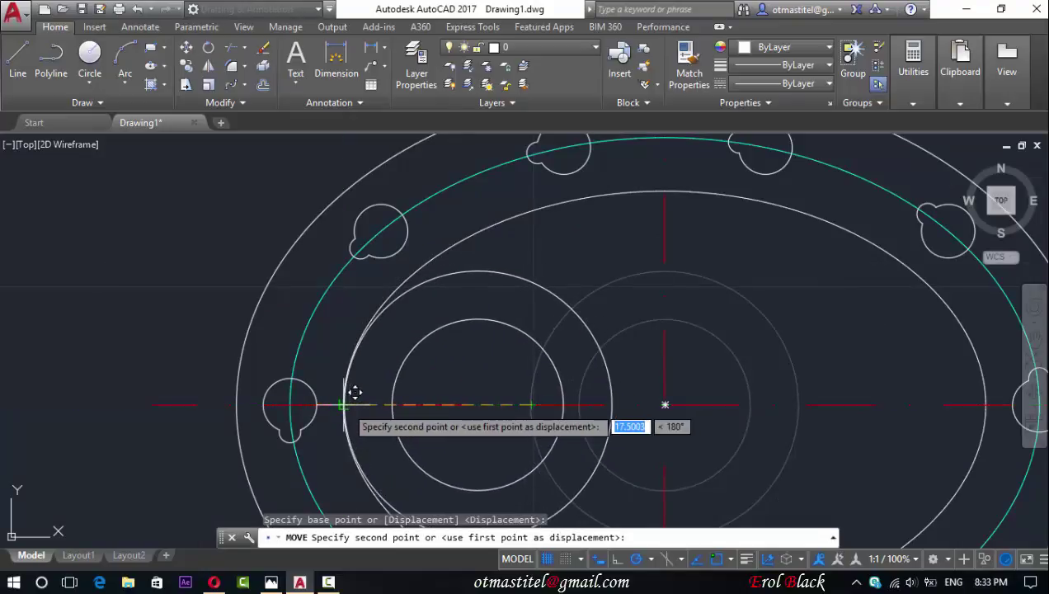
click(351, 397)
scroll(563, 298, down, 2)
key(Escape)
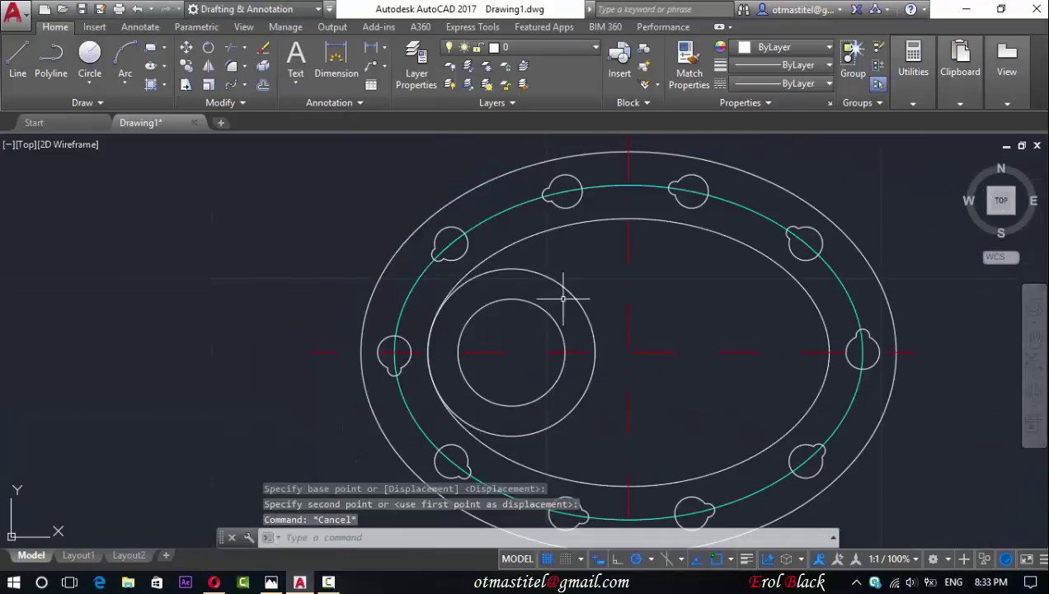
Delete the cyan path ellipse
click(806, 236)
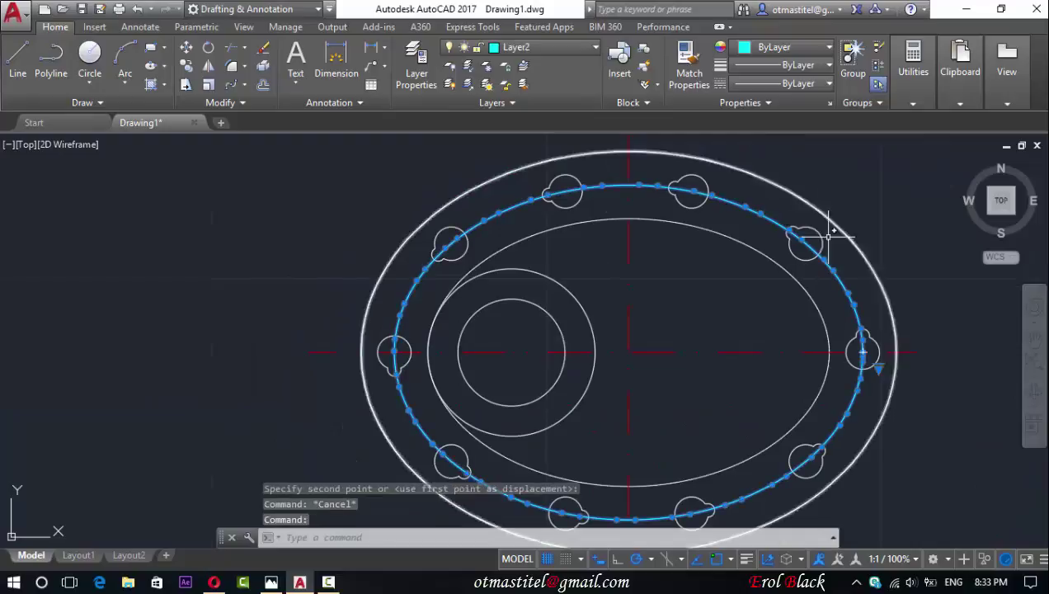
key(Delete)
scroll(528, 355, down, 1)
scroll(627, 213, up, 1)
Add a vertical linear dimension of 10 from the outer to the inner ellipse top, placed right of the plate
click(372, 47)
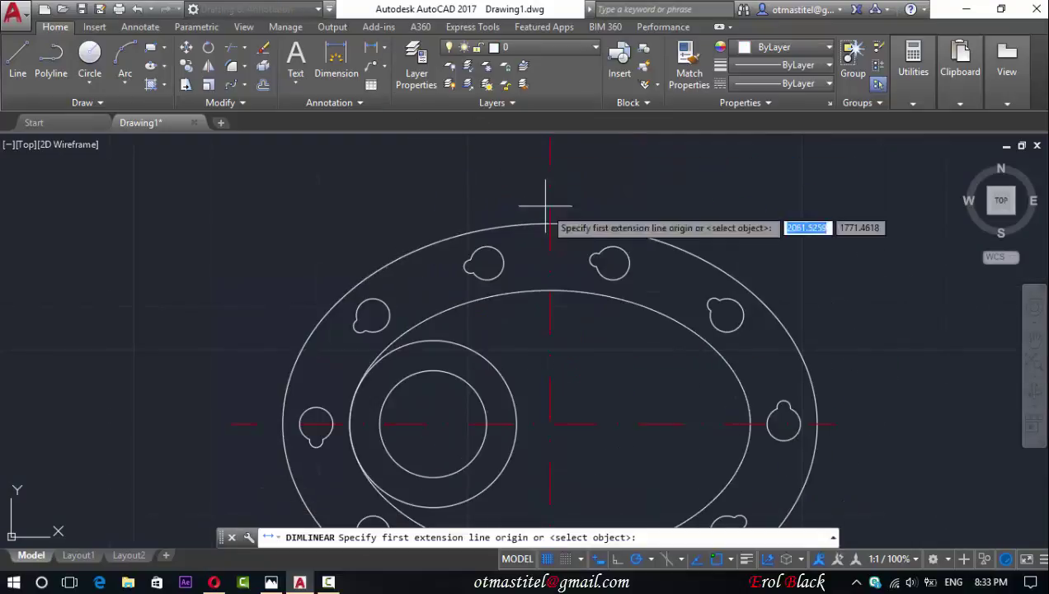
click(549, 291)
click(550, 223)
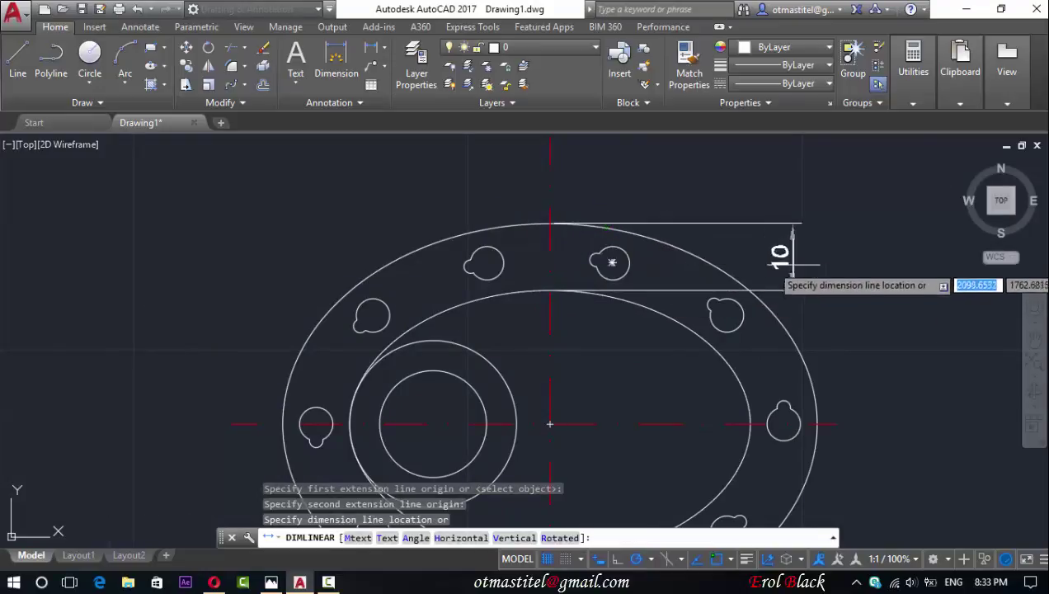
click(940, 272)
Move the 10 dimension onto Layer3
click(866, 299)
click(810, 204)
click(544, 47)
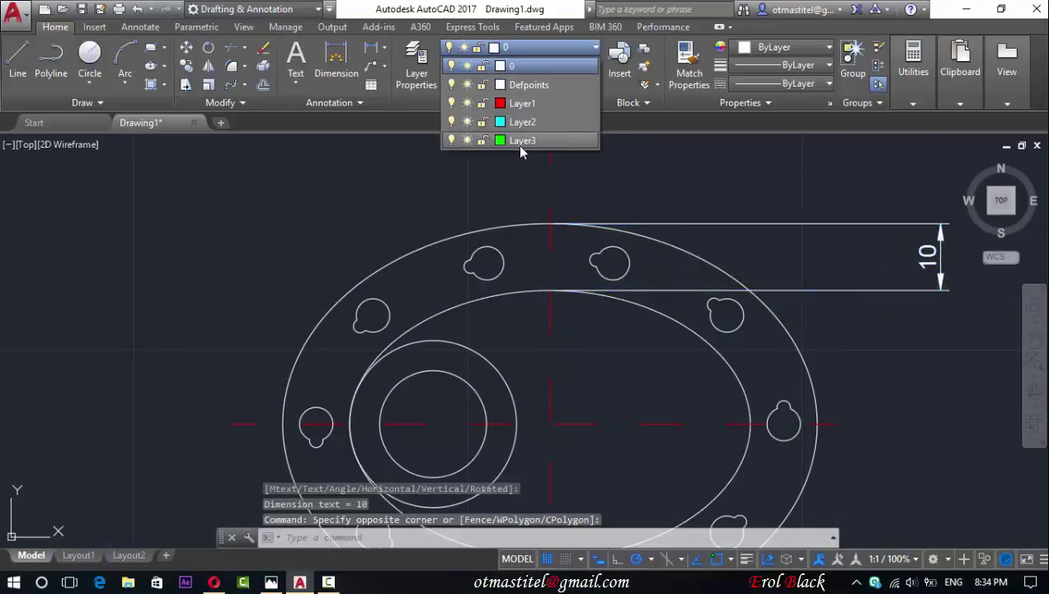
click(521, 141)
key(Escape)
scroll(329, 386, up, 1)
scroll(395, 381, up, 1)
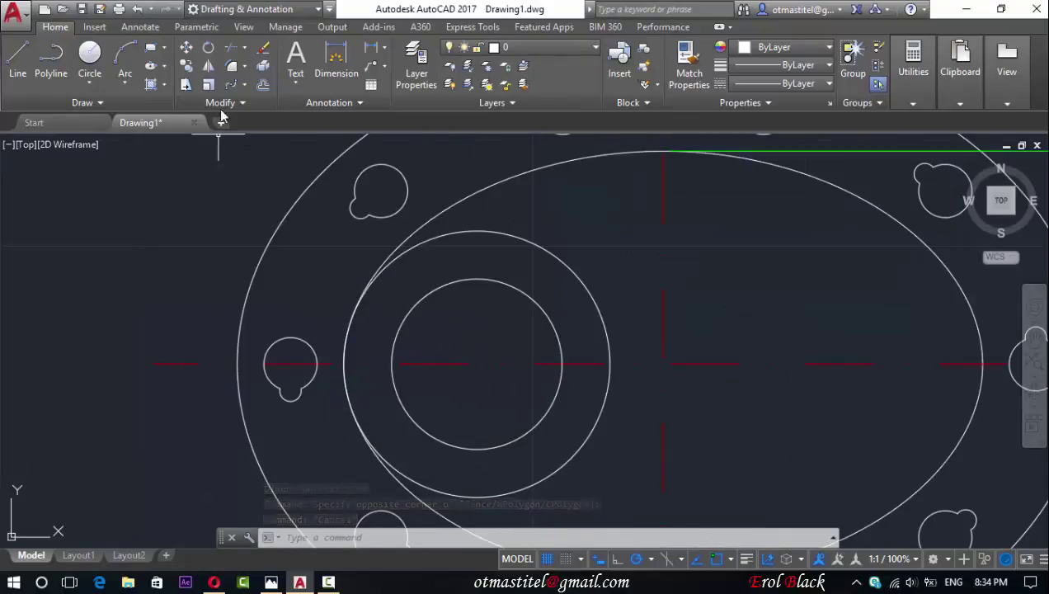
Draw a five-sided polygon inscribed in the inner circle at the circles' centre
click(163, 47)
click(165, 103)
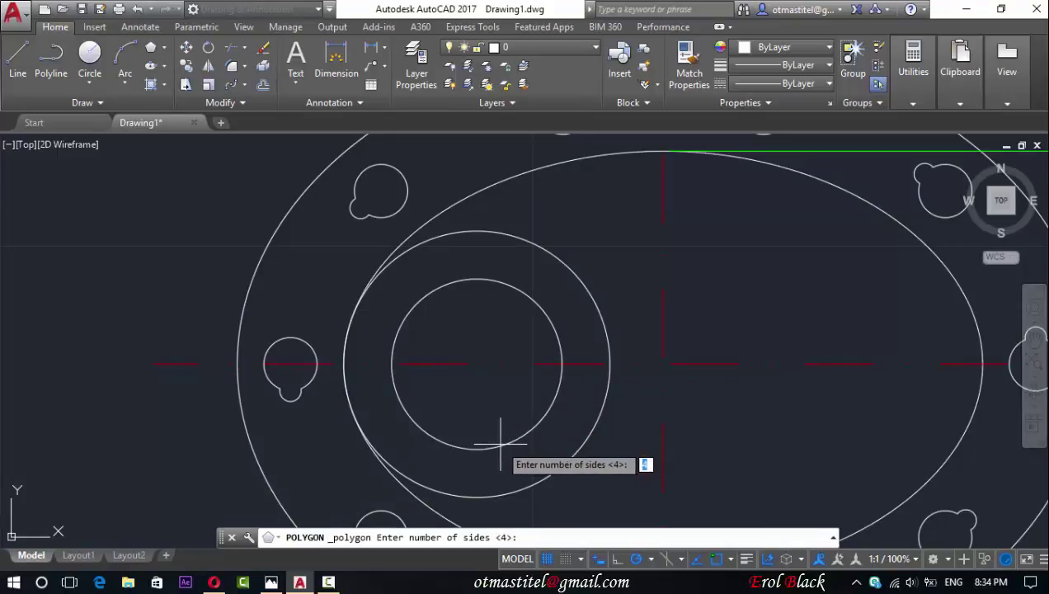
text(5)
key(Return)
click(478, 363)
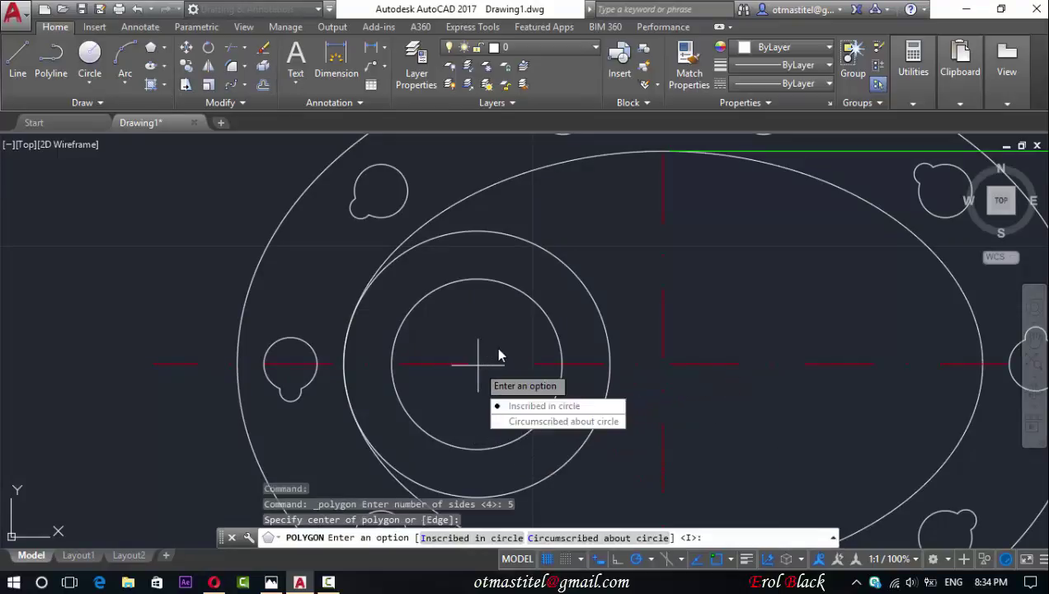
key(Return)
click(476, 281)
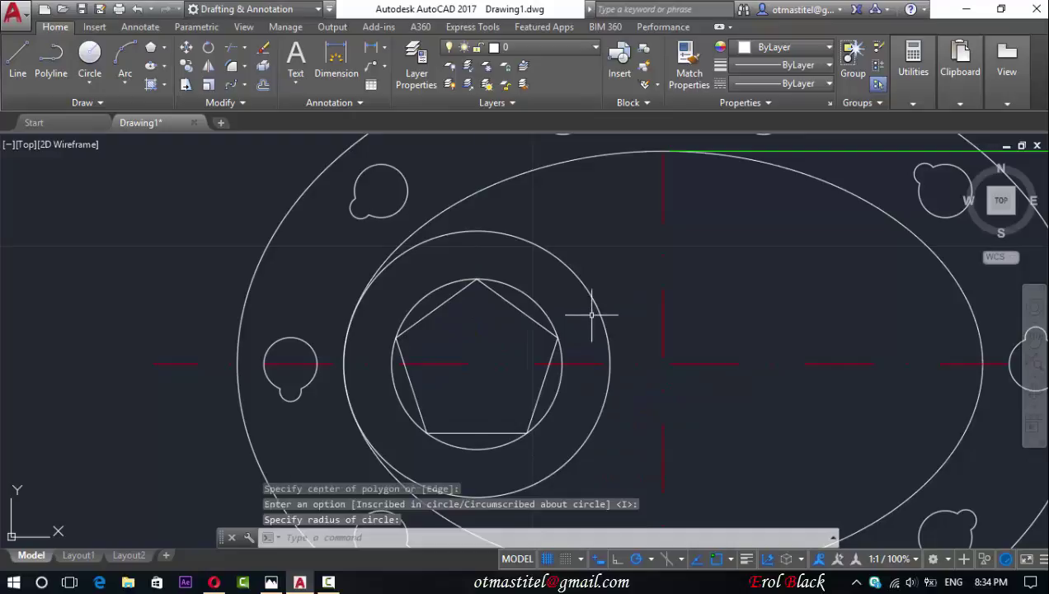
key(Escape)
Connect alternate pentagon vertices with five lines to form a star
click(39, 59)
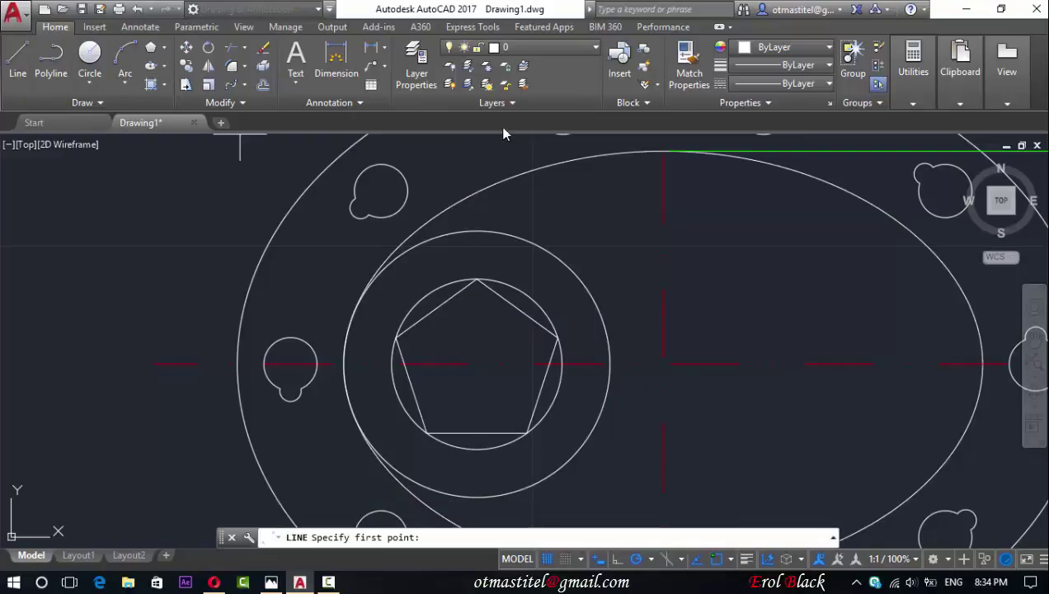
click(477, 280)
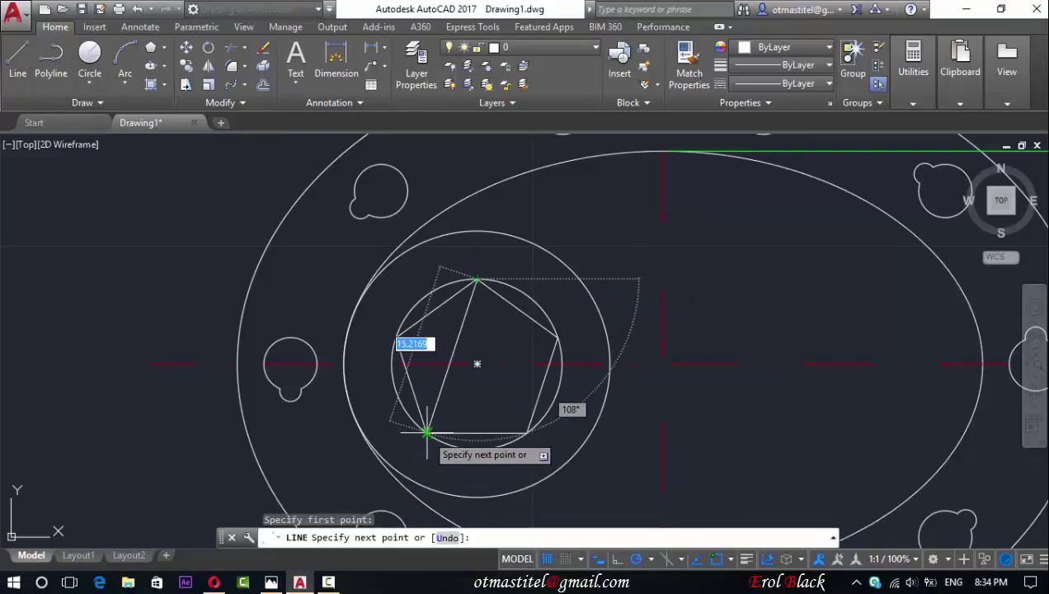
click(427, 431)
click(557, 338)
click(397, 339)
click(526, 432)
key(Escape)
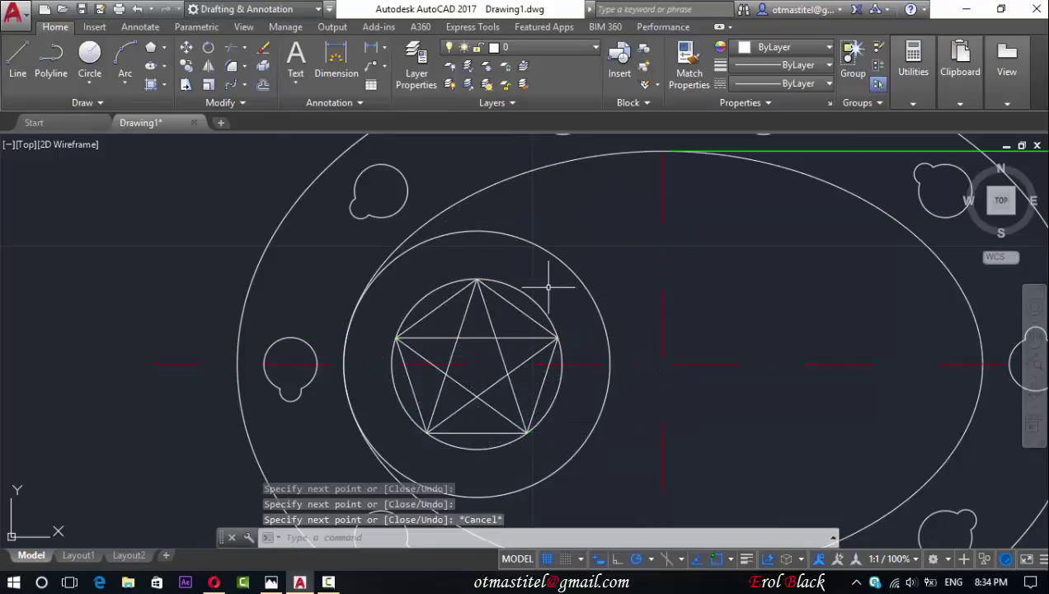
Trim away the star's inner crossing segments
scroll(474, 314, up, 2)
click(494, 305)
click(472, 281)
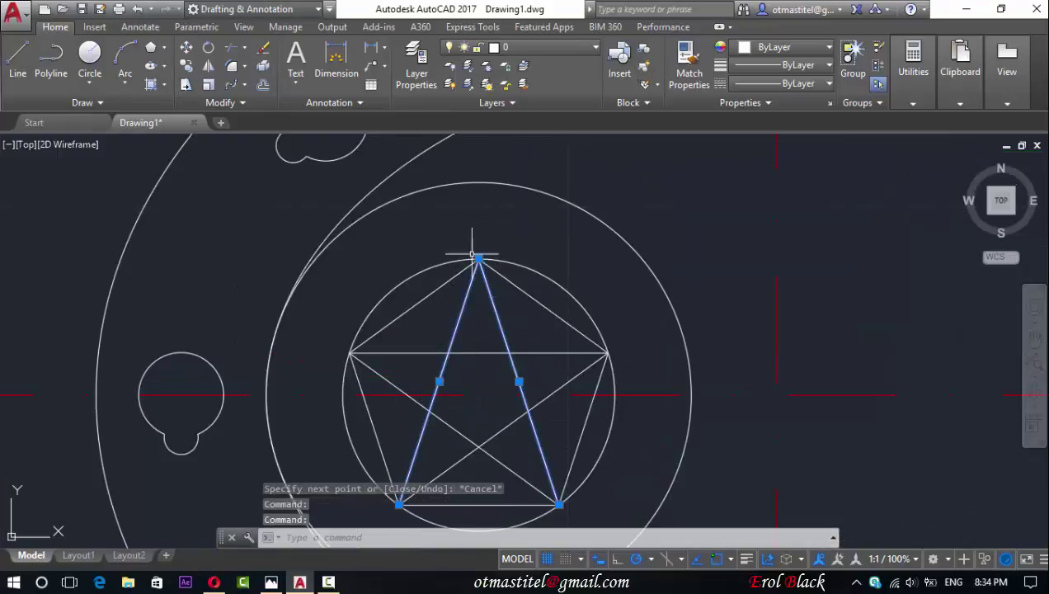
click(232, 47)
key(Escape)
key(Return)
key(Return)
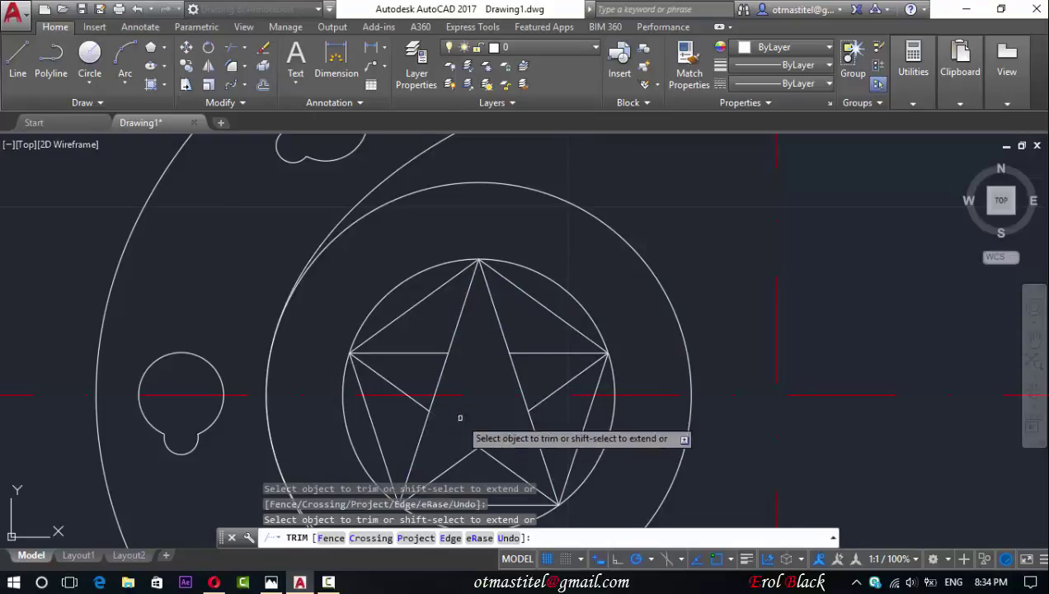
click(440, 399)
click(483, 450)
click(517, 376)
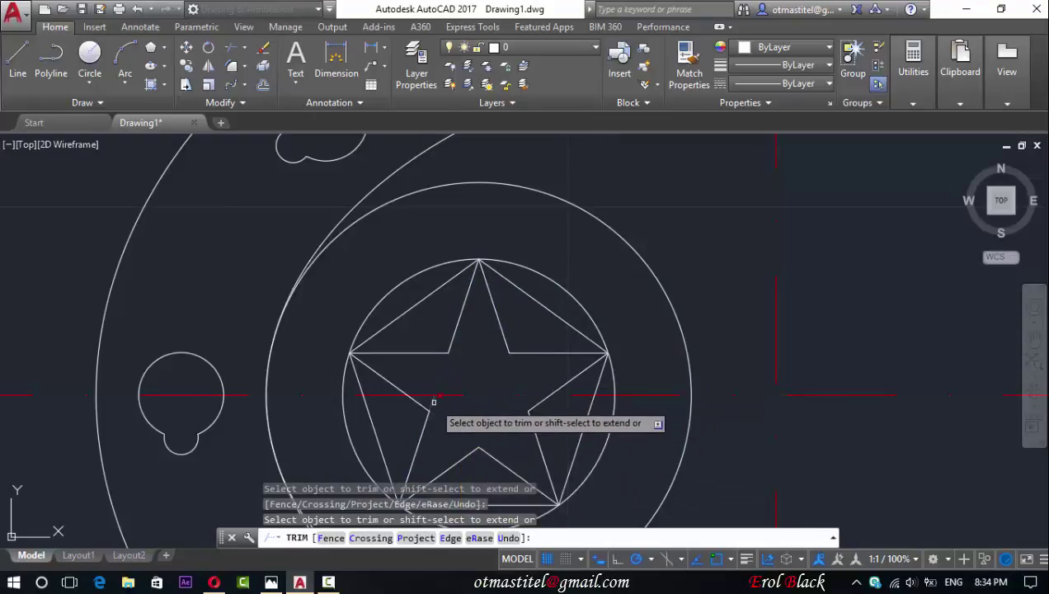
key(Escape)
Erase the helper pentagon around the star
click(520, 295)
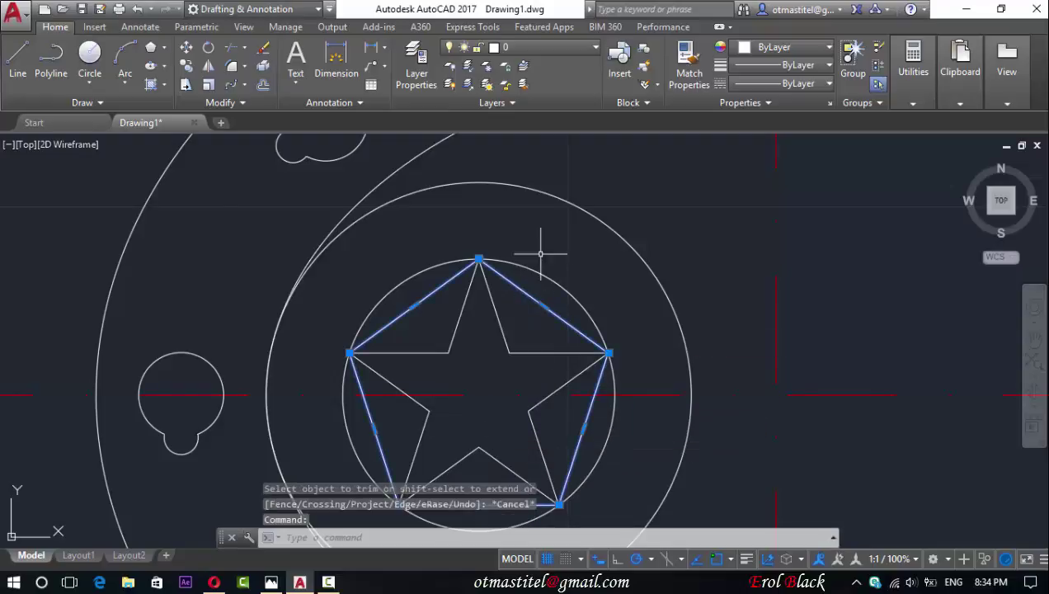
scroll(540, 216, down, 2)
key(Delete)
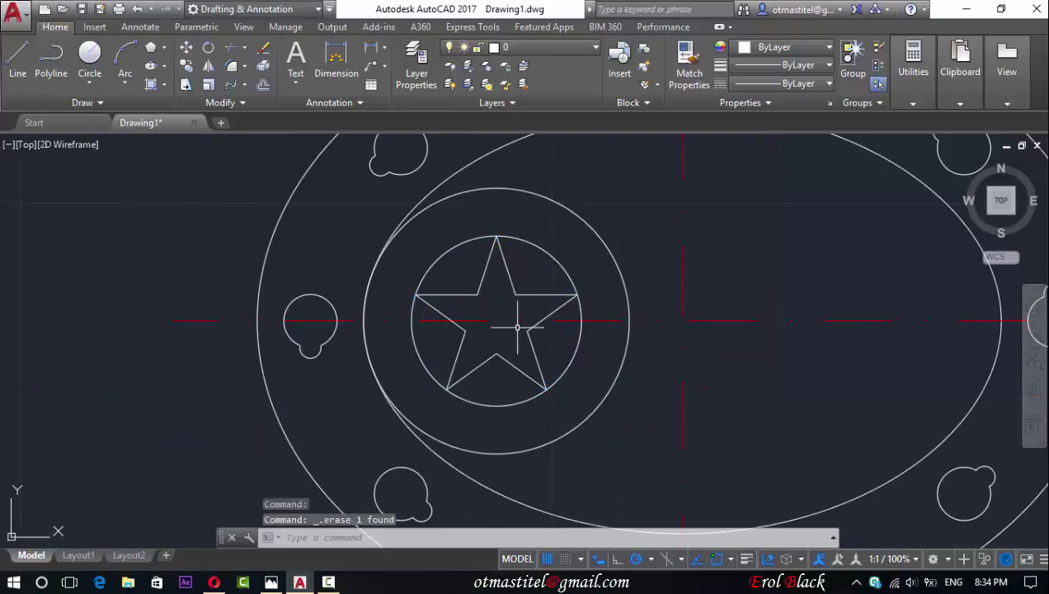
Join the star's ten segments into a single polyline
click(544, 378)
click(439, 320)
click(546, 317)
click(477, 268)
click(443, 312)
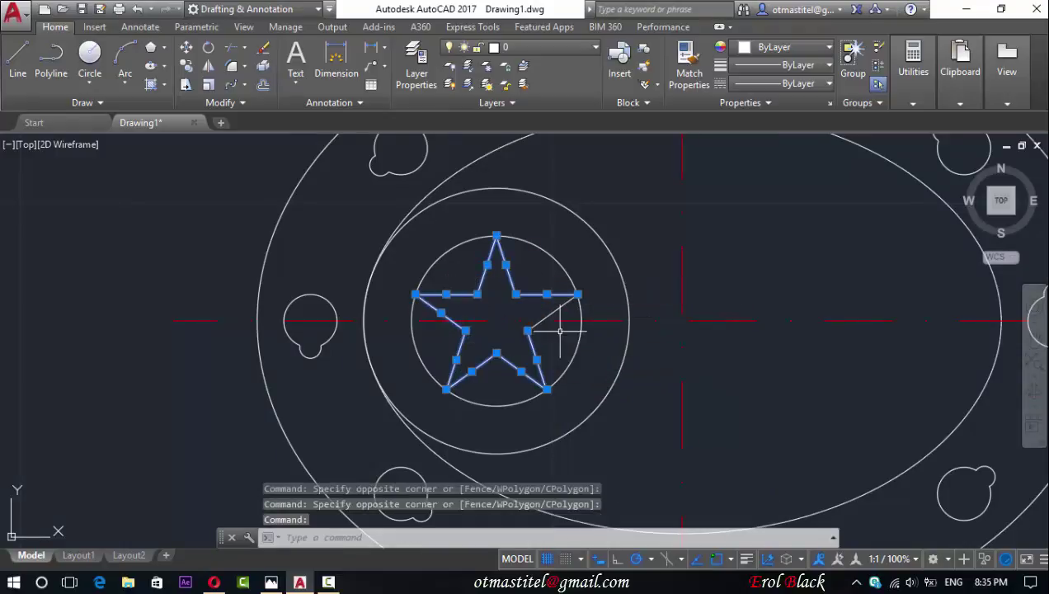
click(552, 313)
text(n)
key(Return)
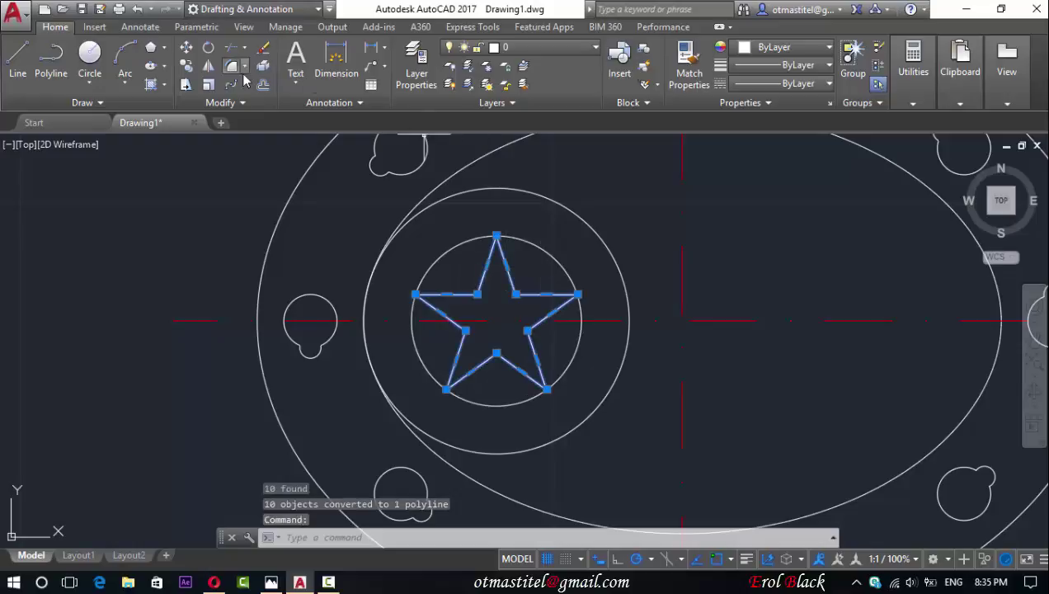
Rotate the star 18° about its centre, matching the reference drawing
click(209, 47)
click(497, 320)
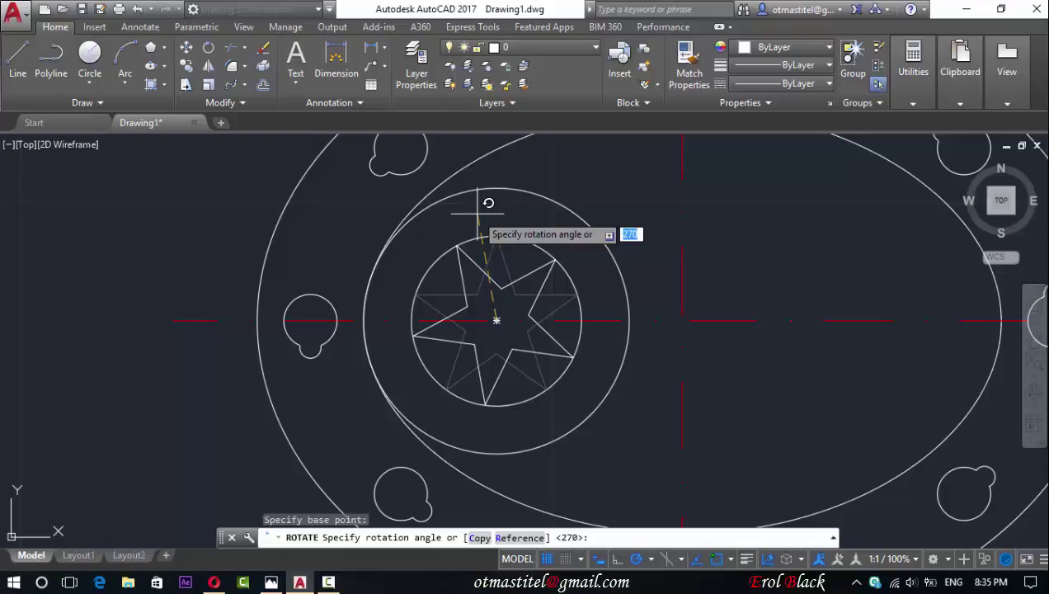
key(alt+Tab)
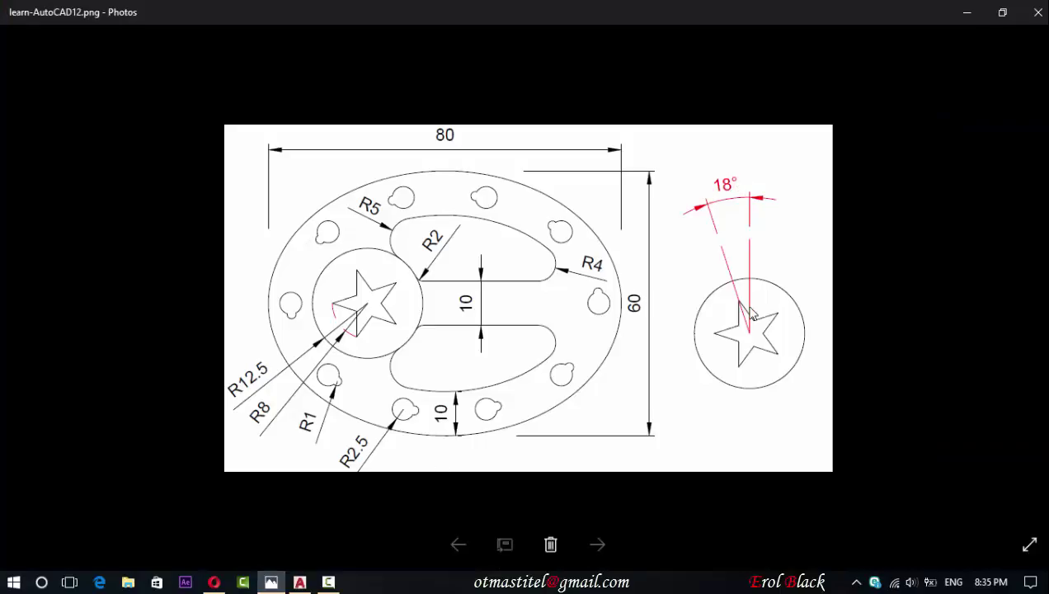
click(301, 582)
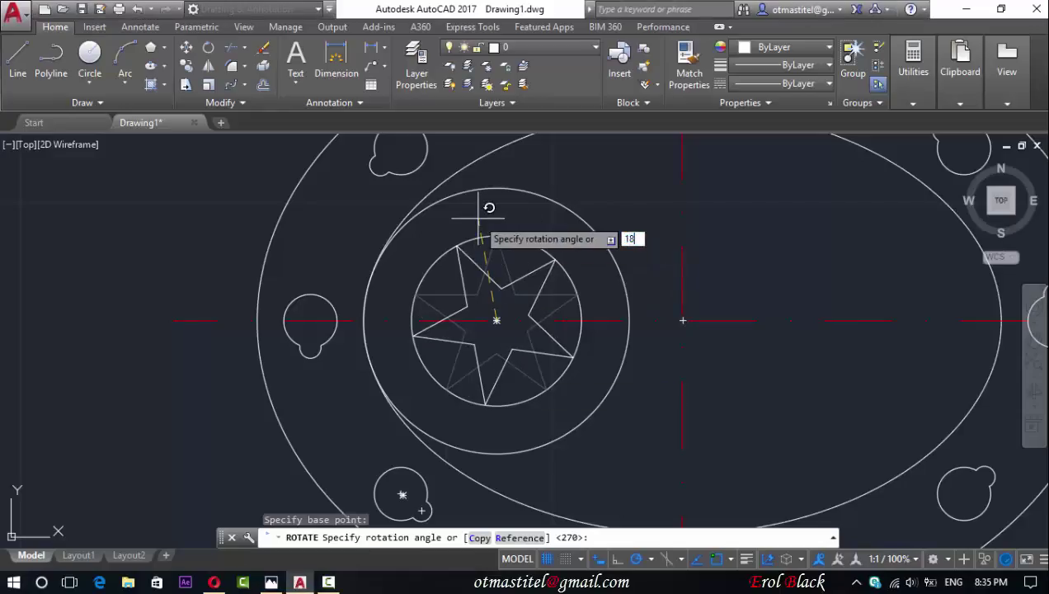
key(Return)
key(Escape)
Make Layer3 the current layer and begin a radius dimension
scroll(478, 242, down, 1)
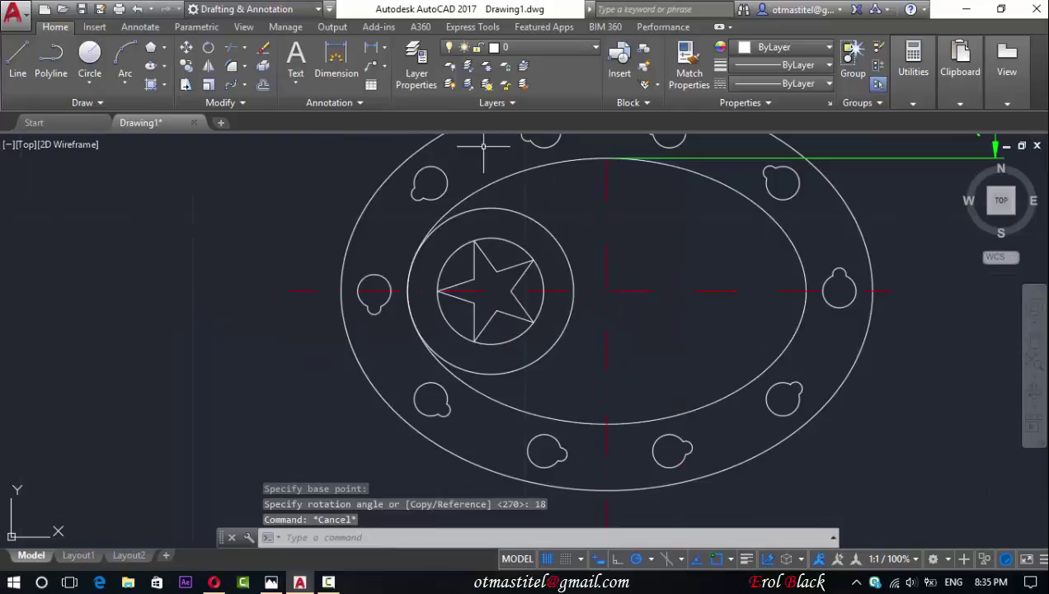
click(544, 47)
click(512, 145)
click(373, 48)
click(397, 202)
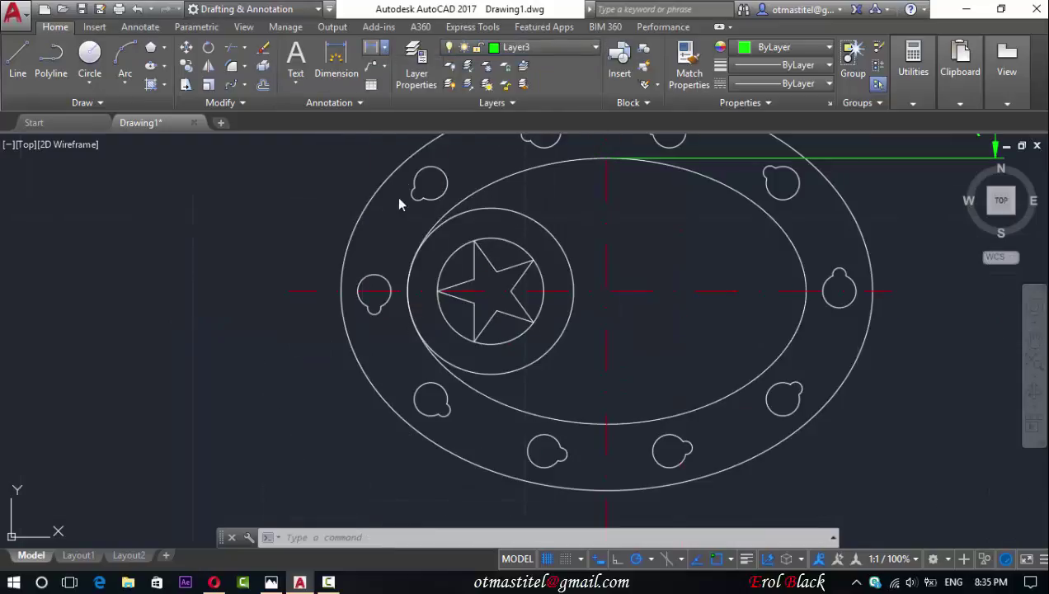
Add R12.5 and R8 radius dimensions to the two circles around the star
click(444, 347)
click(503, 411)
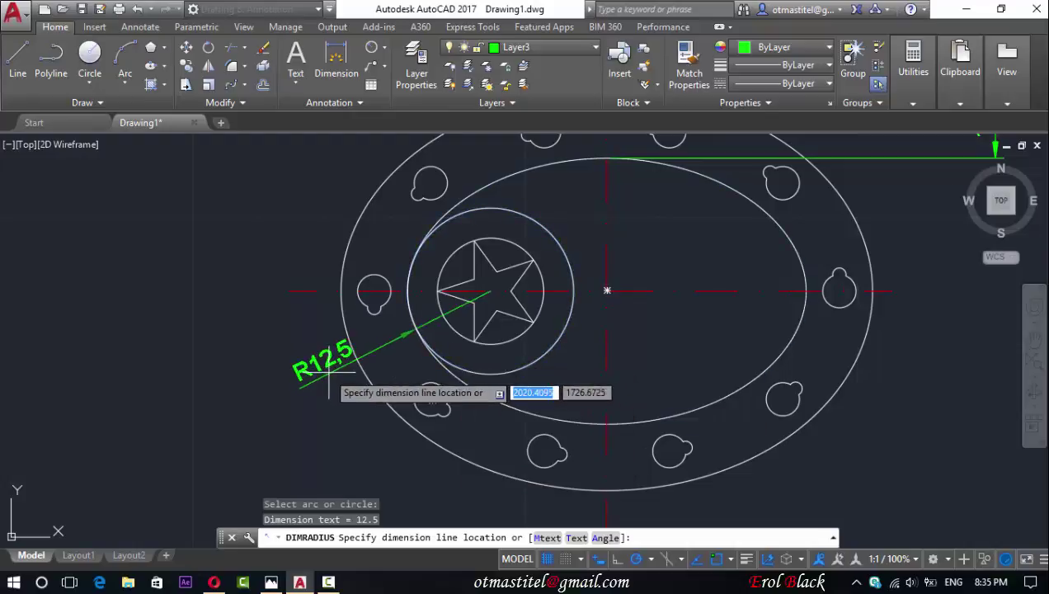
click(251, 394)
key(Return)
click(528, 330)
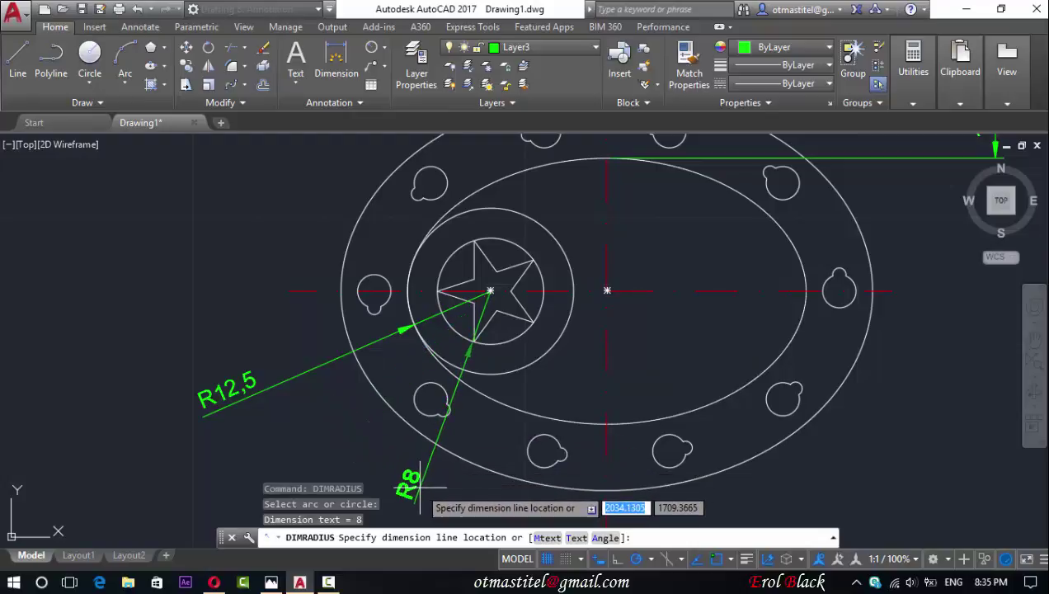
click(421, 489)
Erase the radius-8 circle, make layer 0 current again, and view the reference drawing
click(458, 330)
key(Delete)
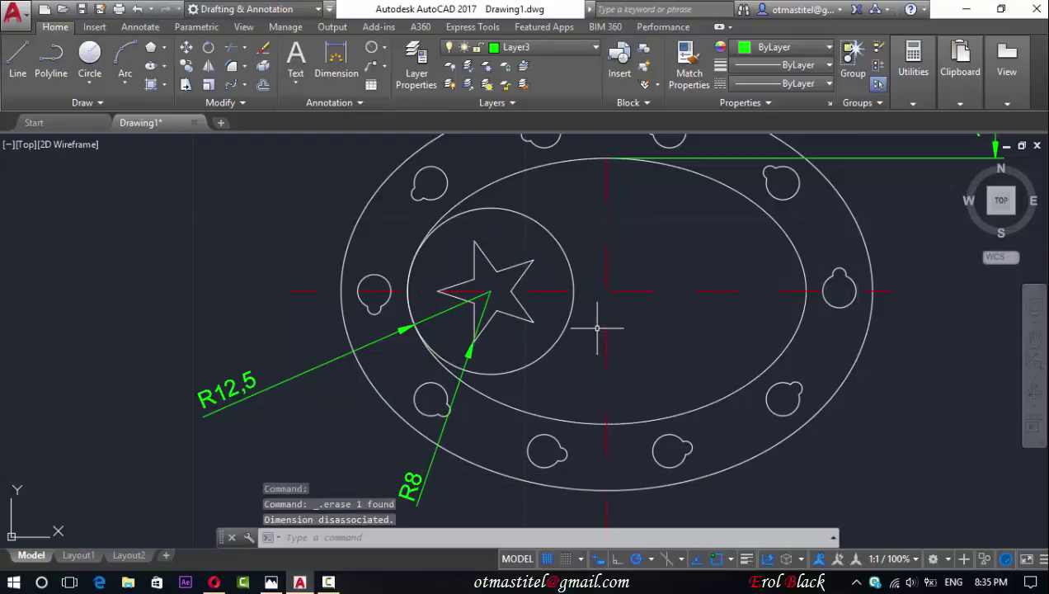
click(536, 47)
click(511, 65)
scroll(300, 313, down, 2)
scroll(485, 290, up, 2)
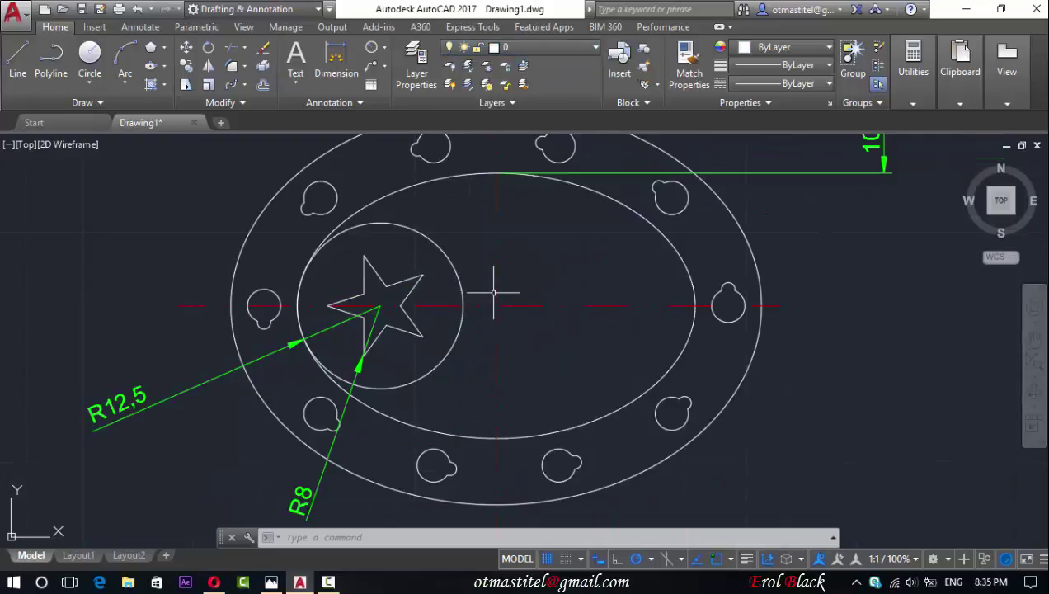
click(275, 583)
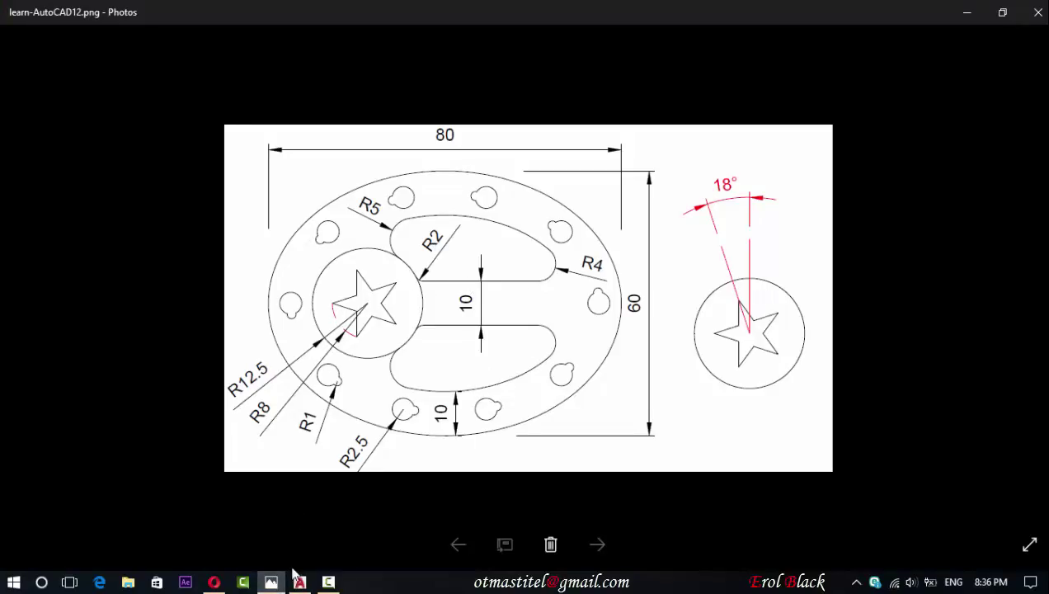
click(299, 582)
click(17, 53)
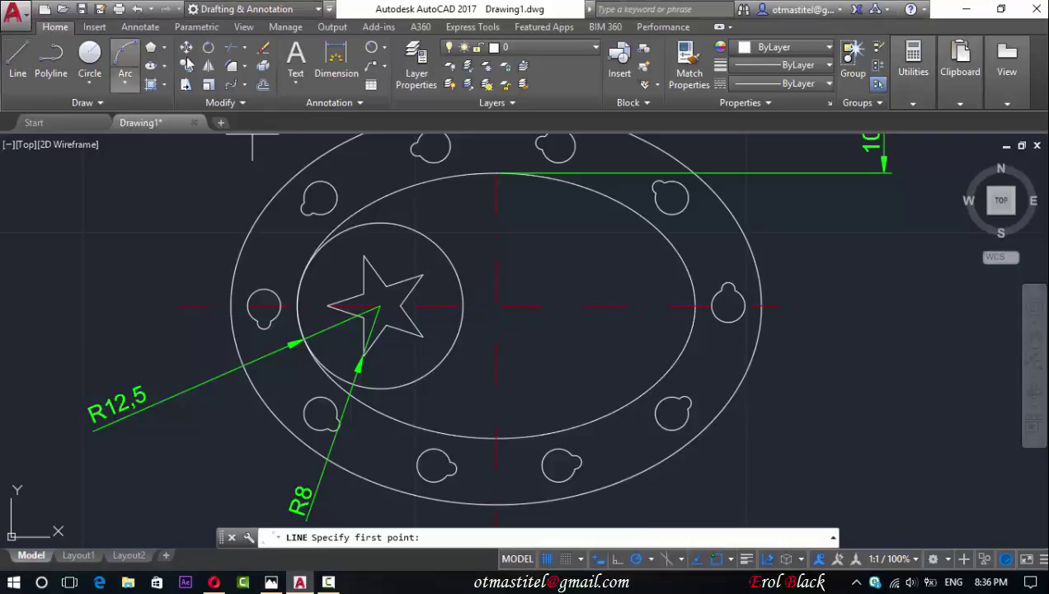
scroll(474, 313, up, 2)
click(454, 300)
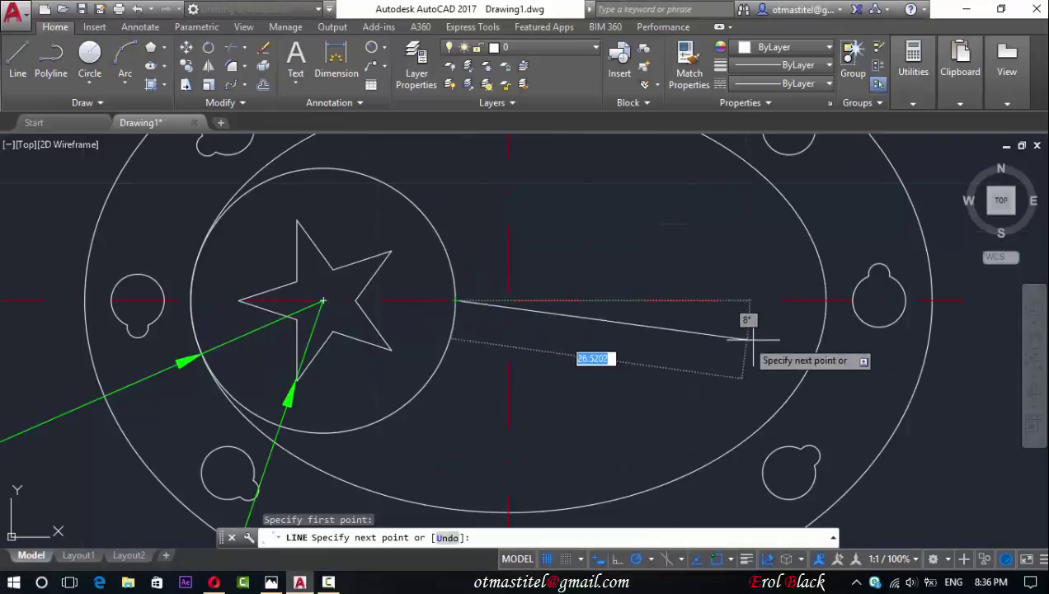
click(826, 300)
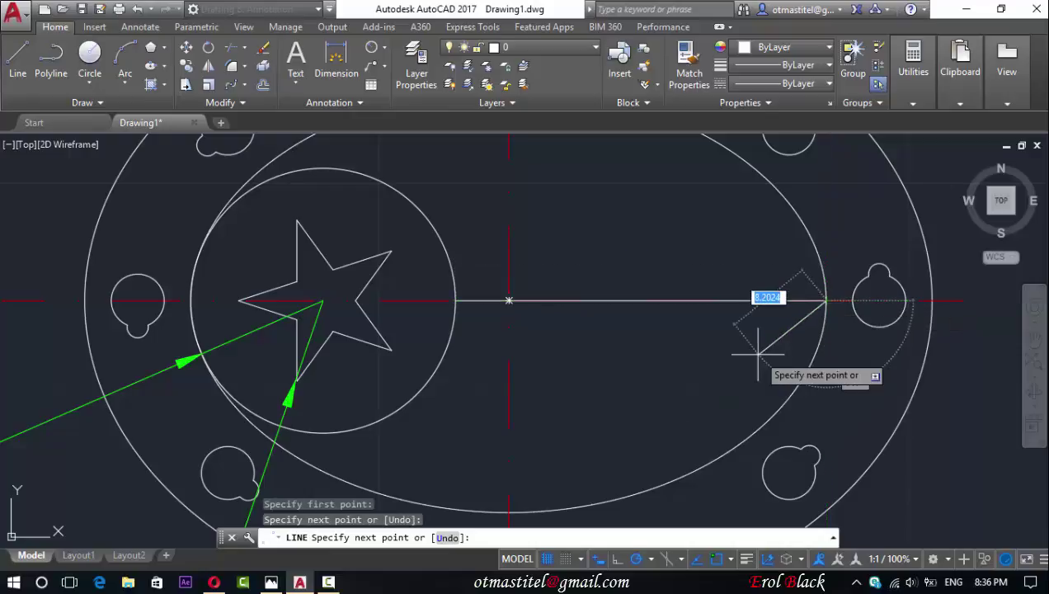
key(Escape)
click(744, 300)
click(769, 363)
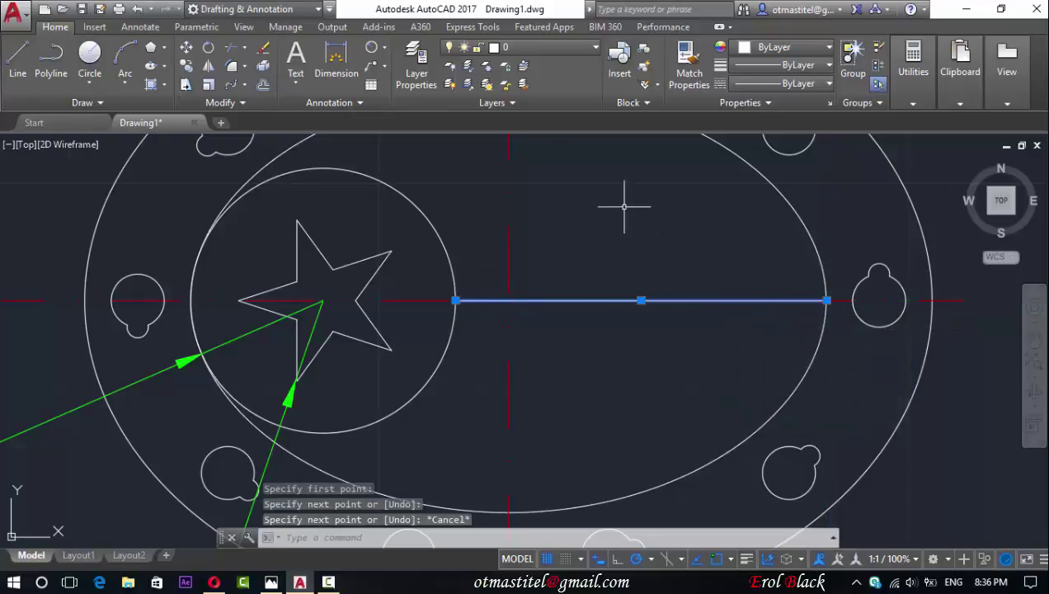
click(186, 48)
click(586, 244)
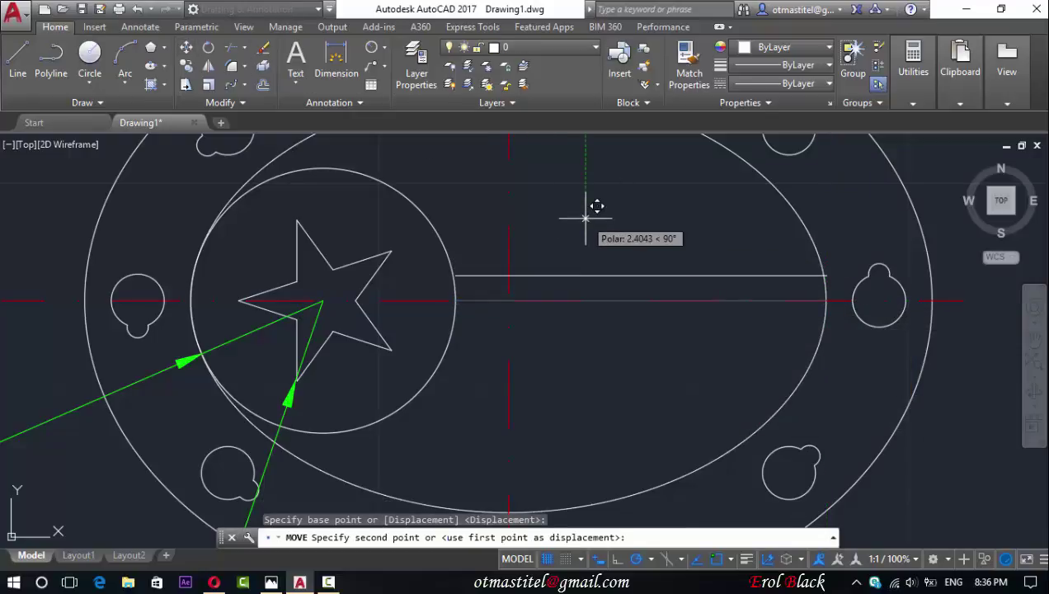
text(5)
key(Return)
key(Escape)
click(492, 246)
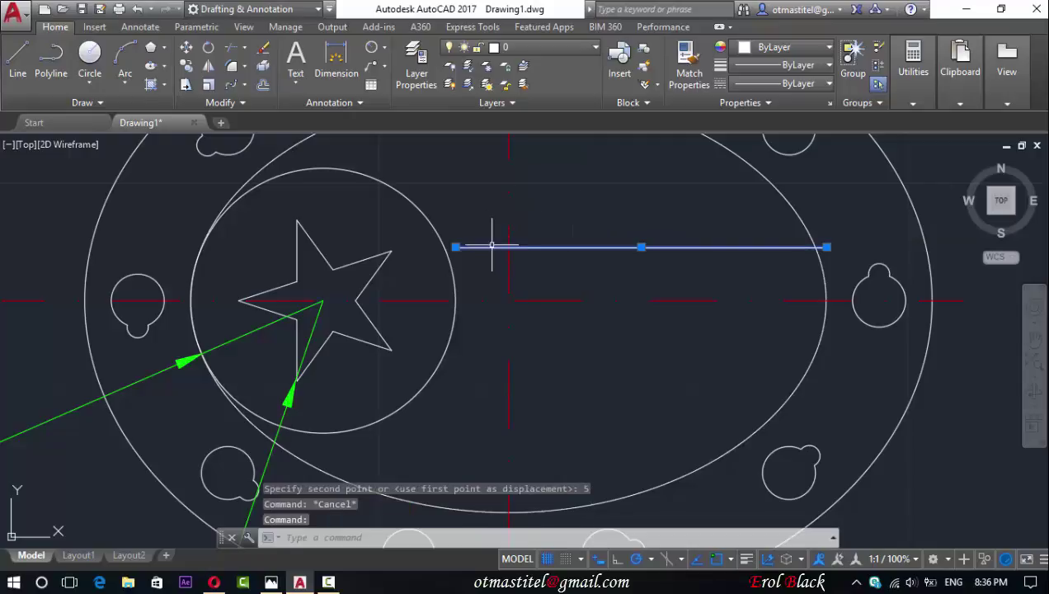
key(Escape)
click(421, 212)
click(245, 51)
click(248, 86)
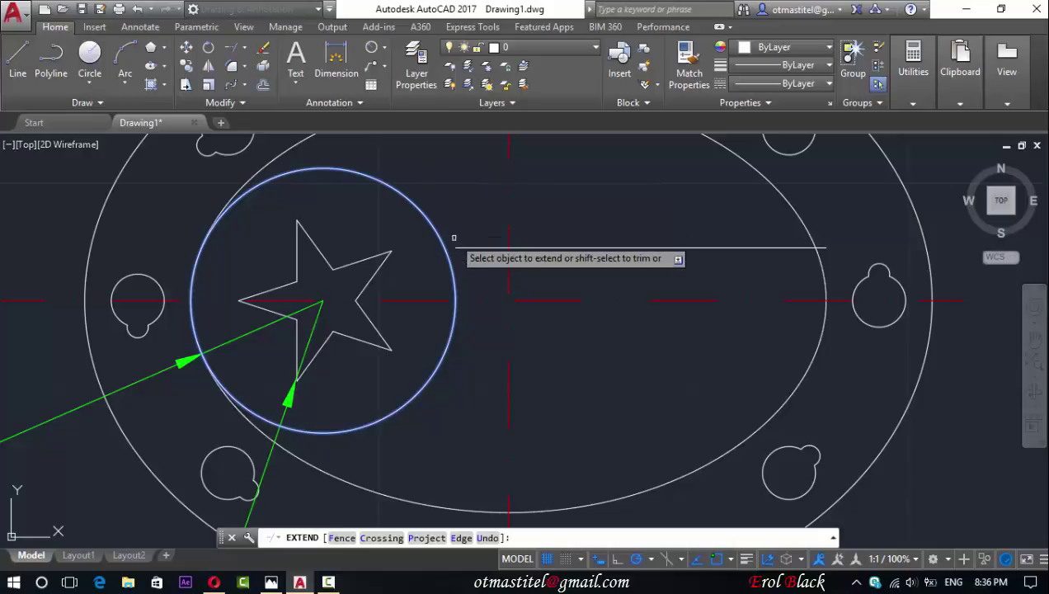
click(458, 248)
key(Escape)
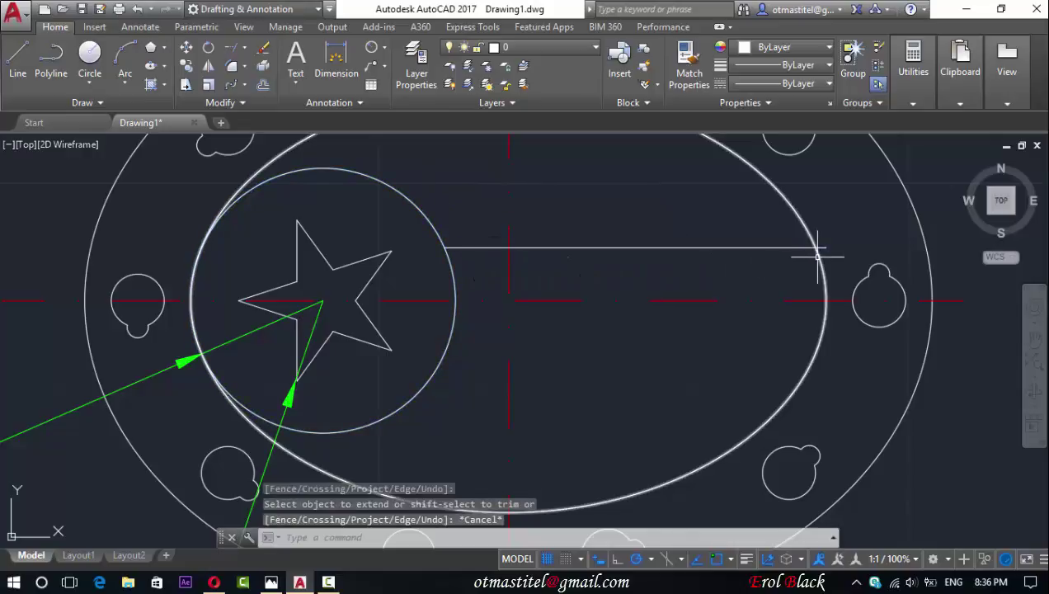
click(825, 300)
click(261, 72)
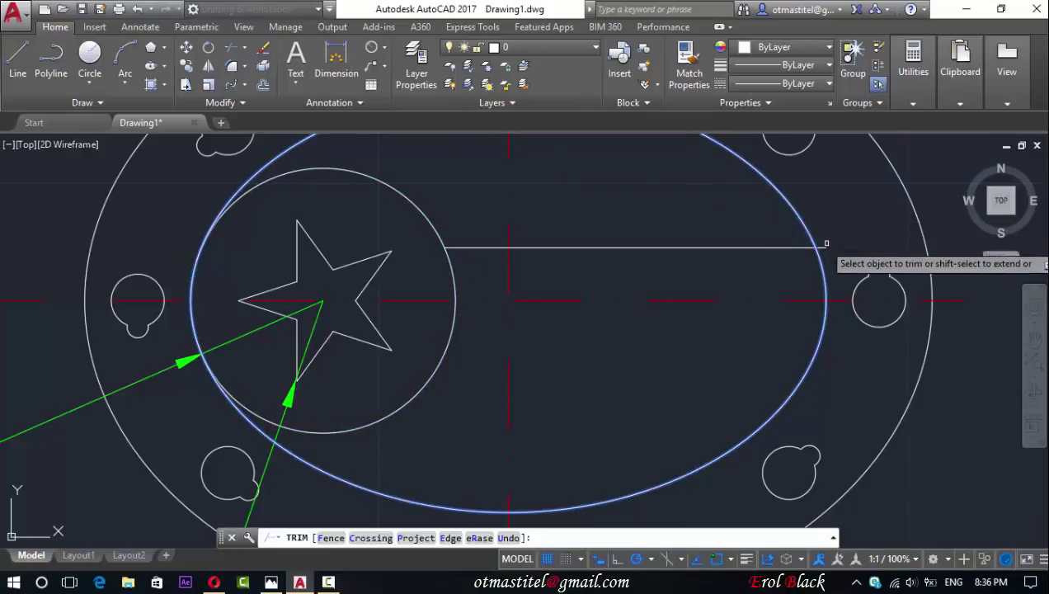
key(Escape)
scroll(703, 292, down, 2)
scroll(746, 285, down, 2)
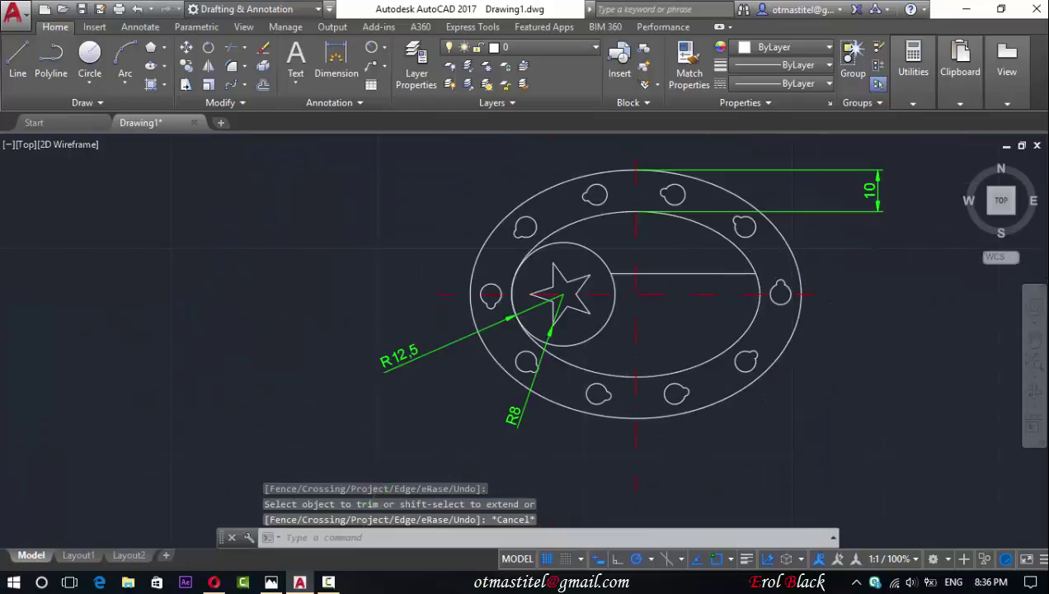
scroll(773, 259, up, 3)
scroll(773, 259, up, 1)
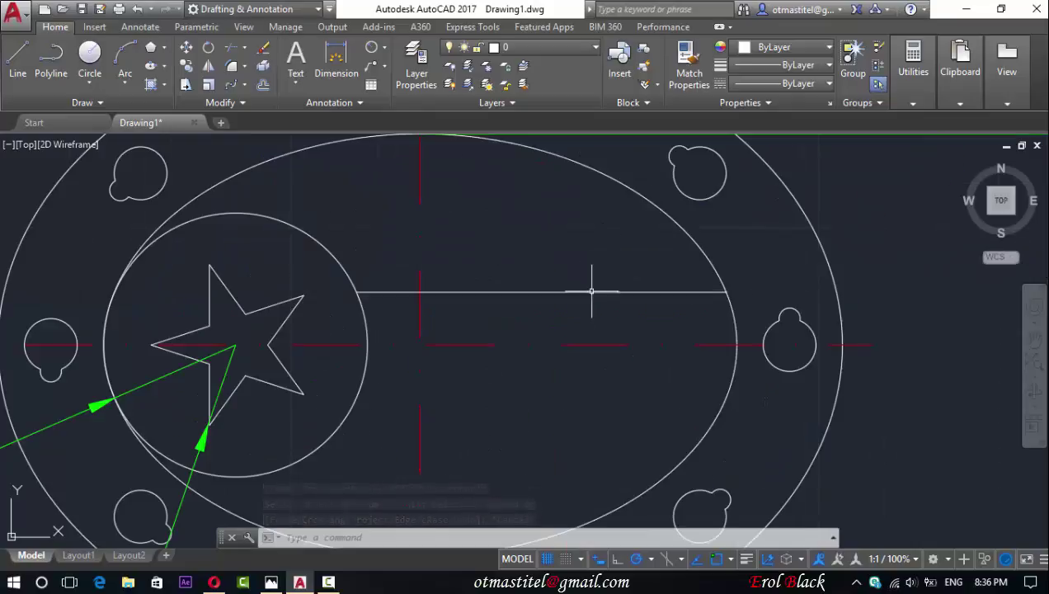
click(281, 581)
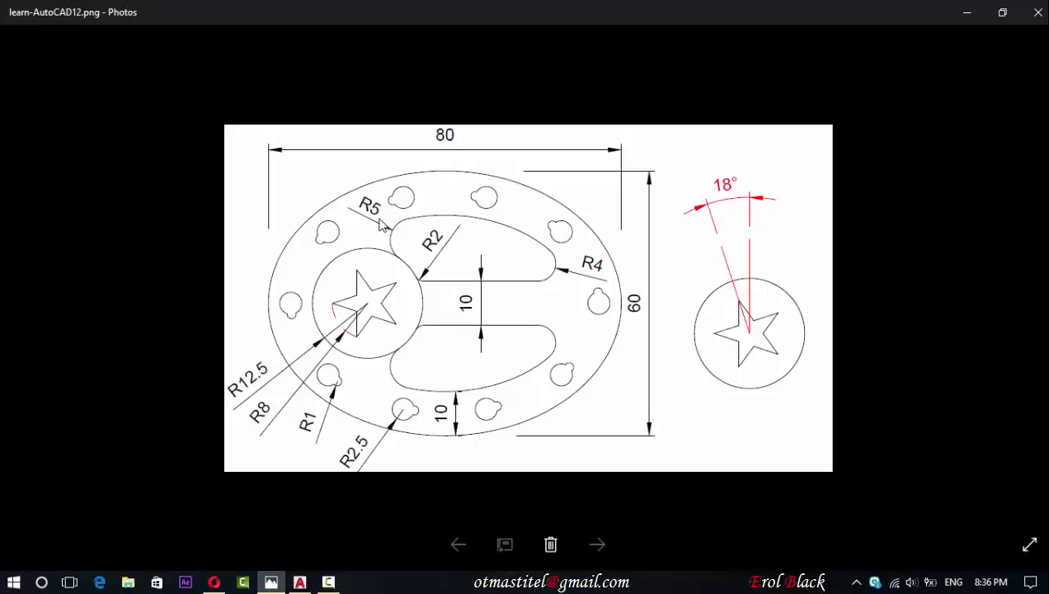
click(299, 582)
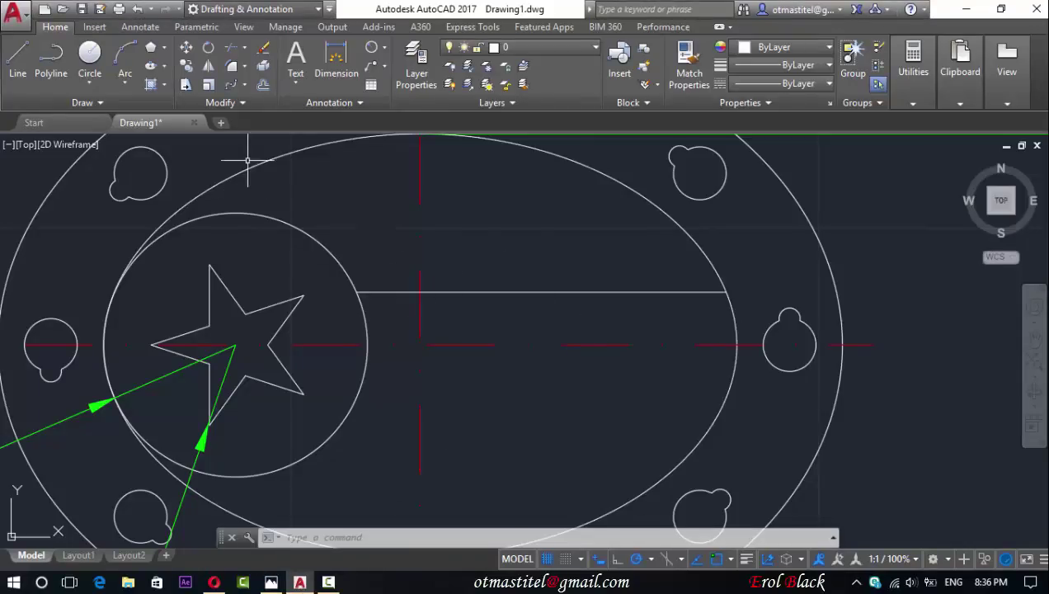
Fillet the horizontal line and the star circle with radius 2
click(371, 178)
key(Escape)
scroll(495, 289, down, 2)
scroll(330, 229, up, 2)
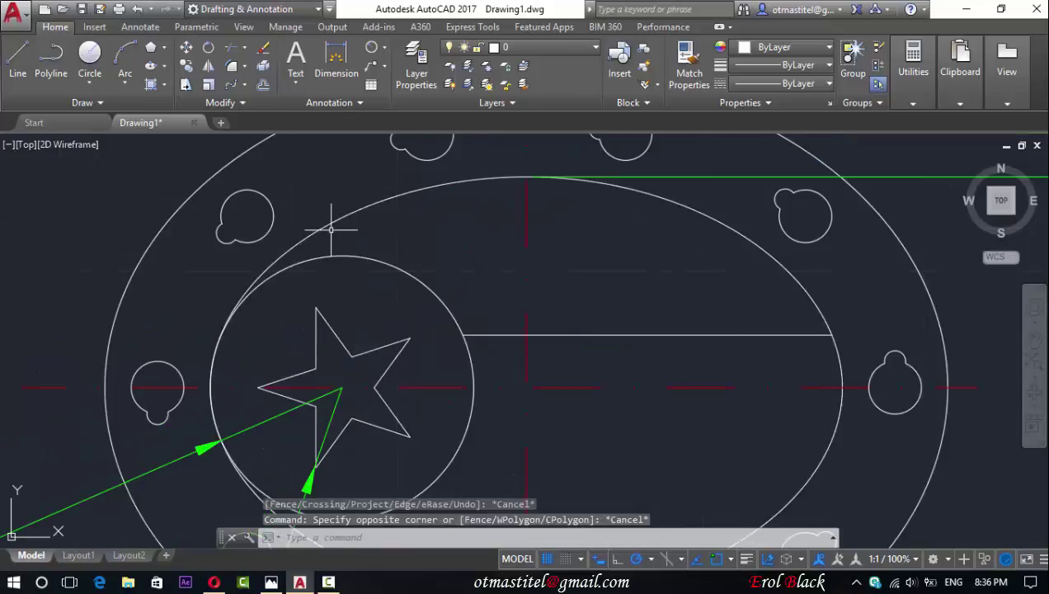
click(231, 68)
click(539, 537)
text(2)
key(Return)
click(470, 335)
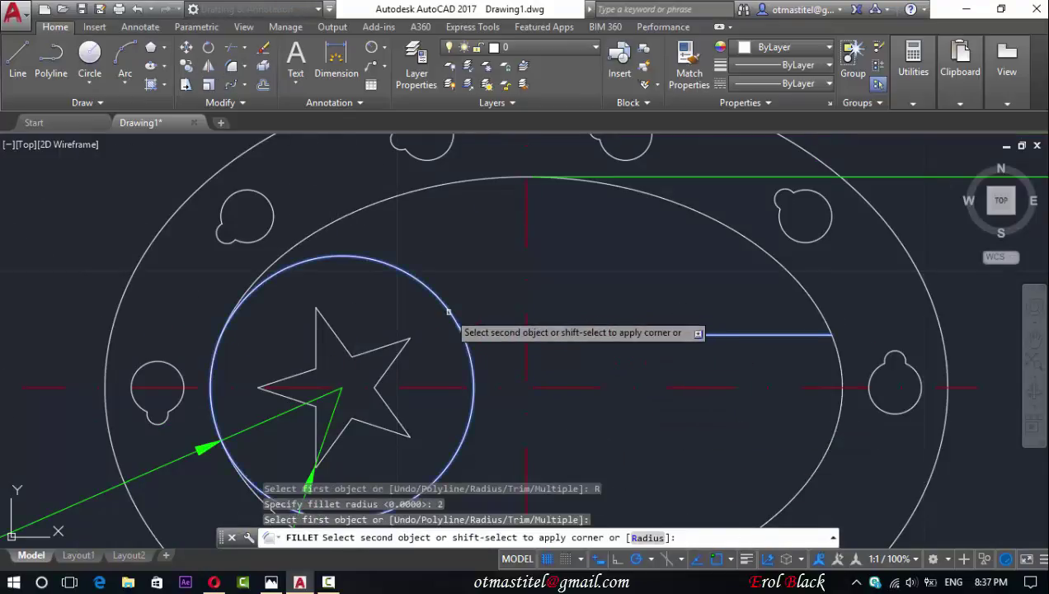
scroll(448, 311, up, 3)
scroll(388, 297, up, 2)
click(376, 290)
scroll(667, 363, down, 3)
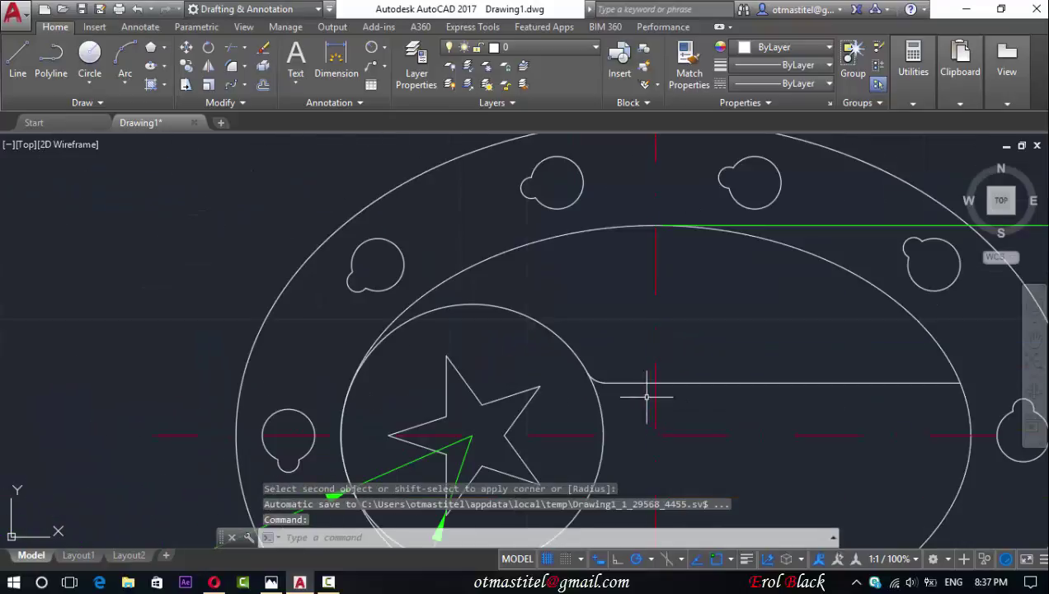
Fillet the star circle and the inner ellipse with radius 5
key(Return)
click(552, 537)
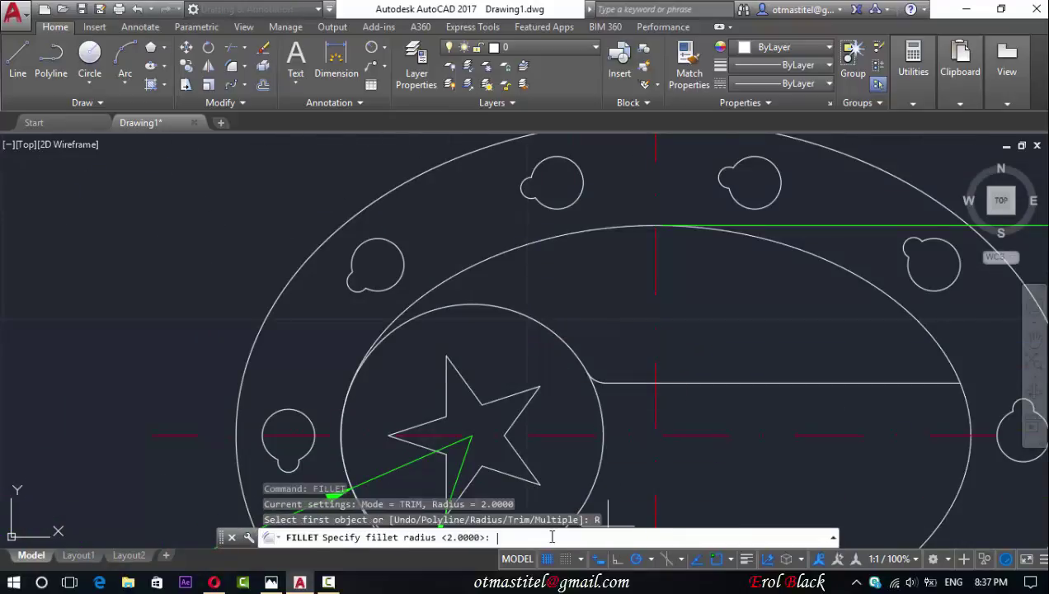
text(5)
key(Return)
click(503, 307)
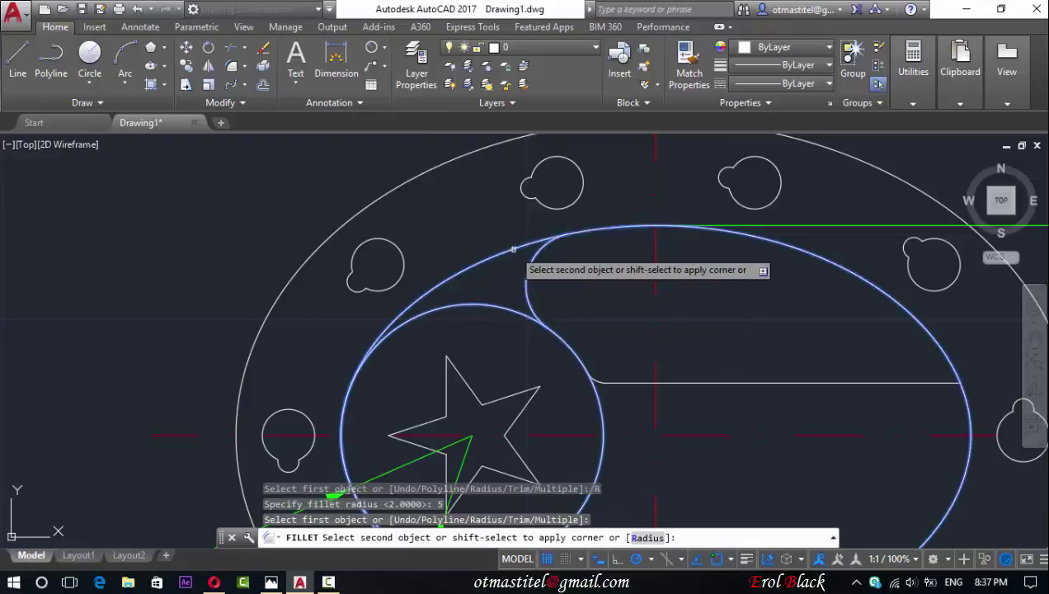
click(584, 232)
scroll(556, 339, down, 4)
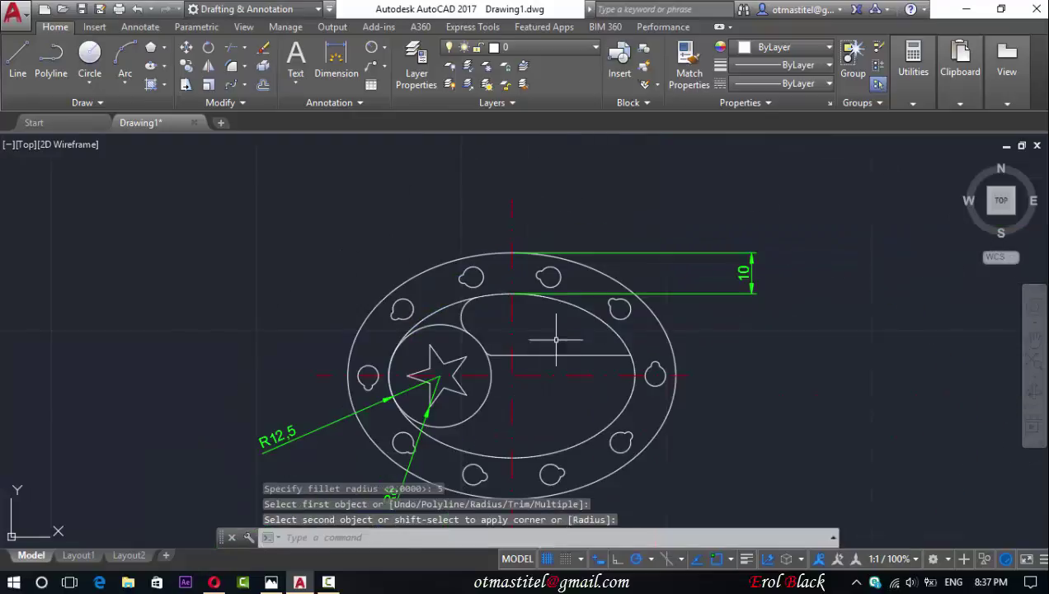
Round the slot's right end with a radius-4 fillet on its straight line
key(Return)
text(r)
key(Return)
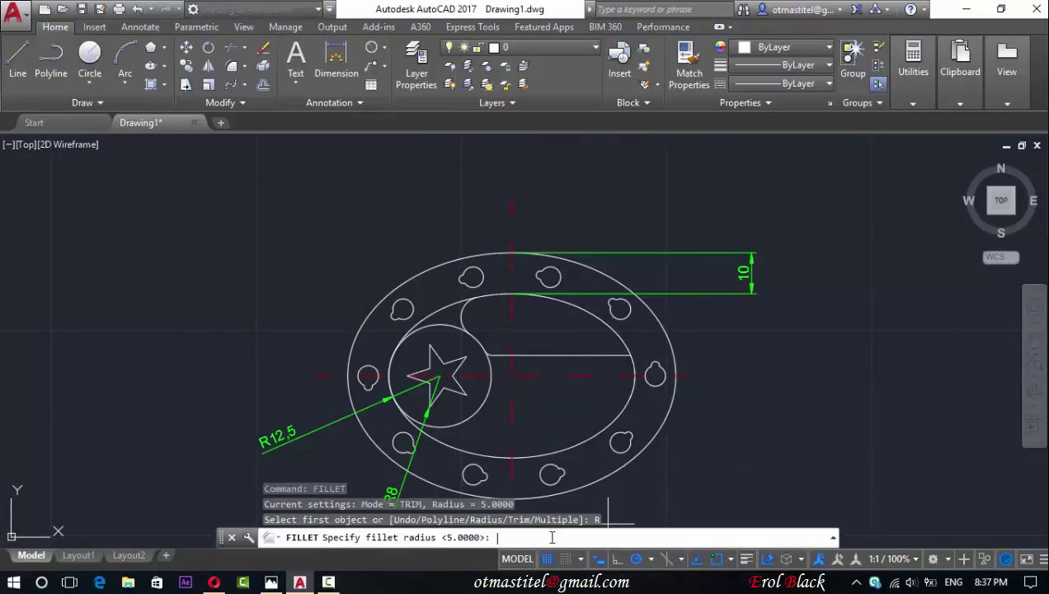
text(4)
key(Return)
scroll(581, 363, up, 5)
click(647, 405)
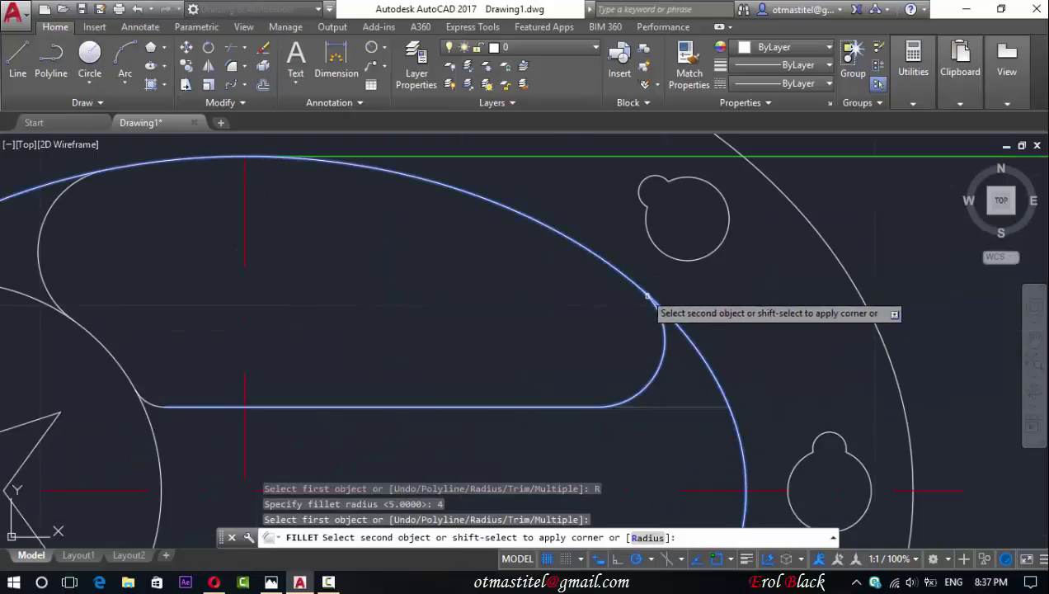
key(Escape)
scroll(737, 351, down, 1)
scroll(763, 334, down, 2)
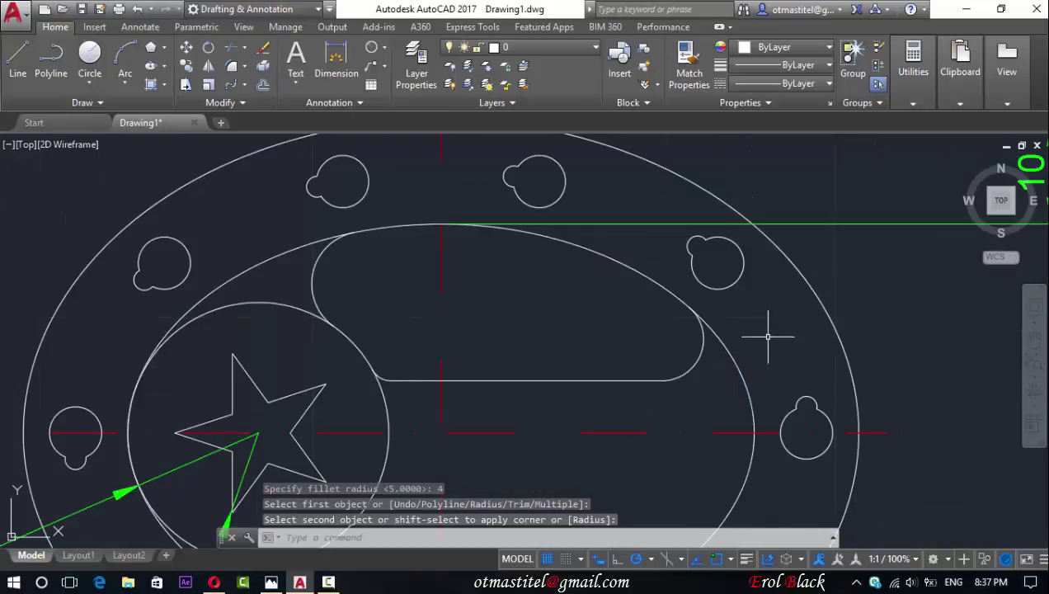
scroll(742, 396, down, 2)
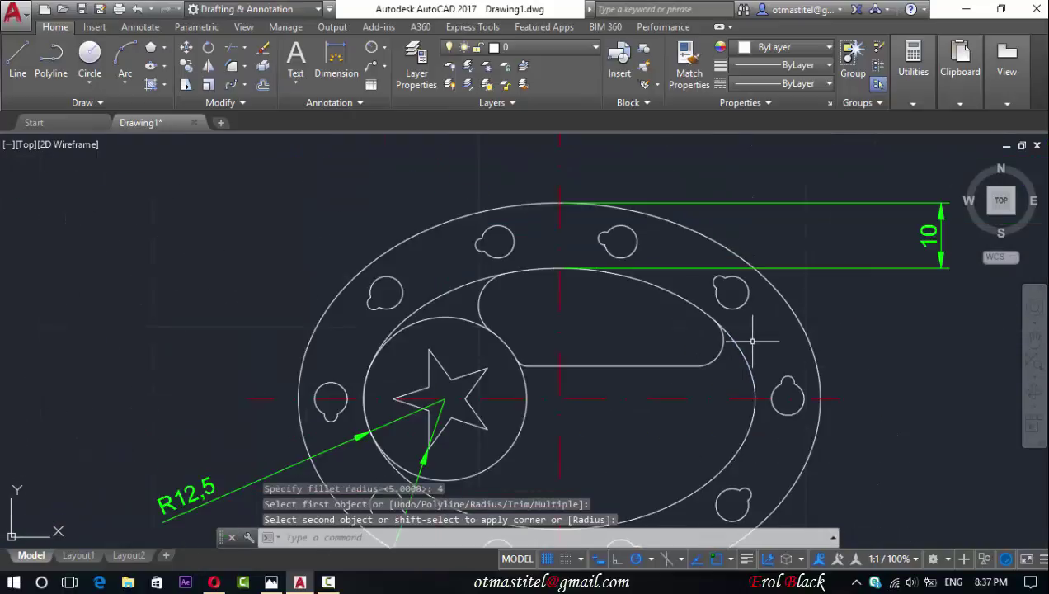
click(479, 294)
Delete the lower arc of the inner ellipse
click(450, 316)
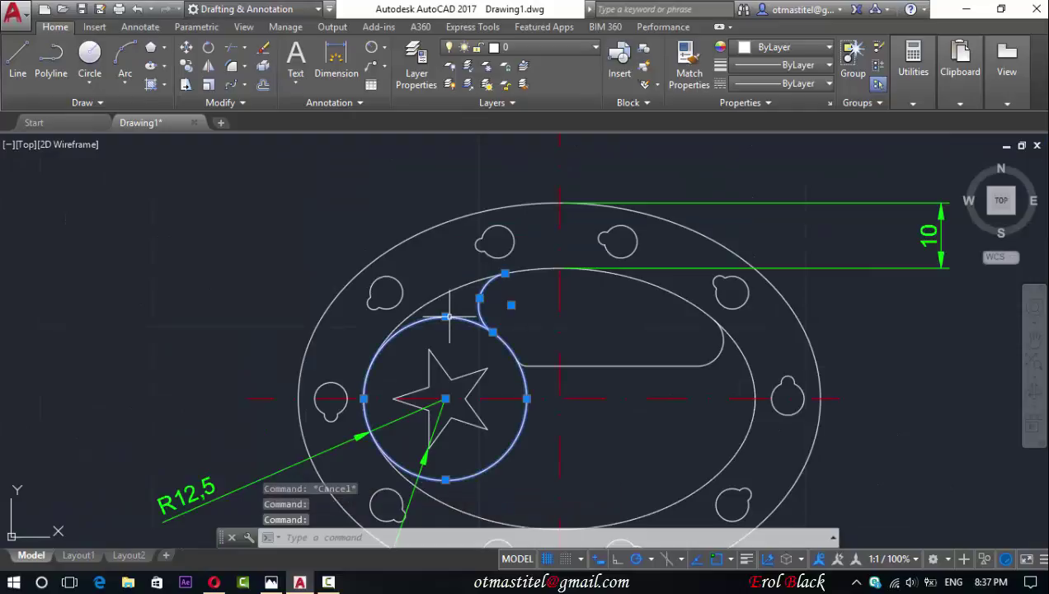
click(228, 52)
key(Escape)
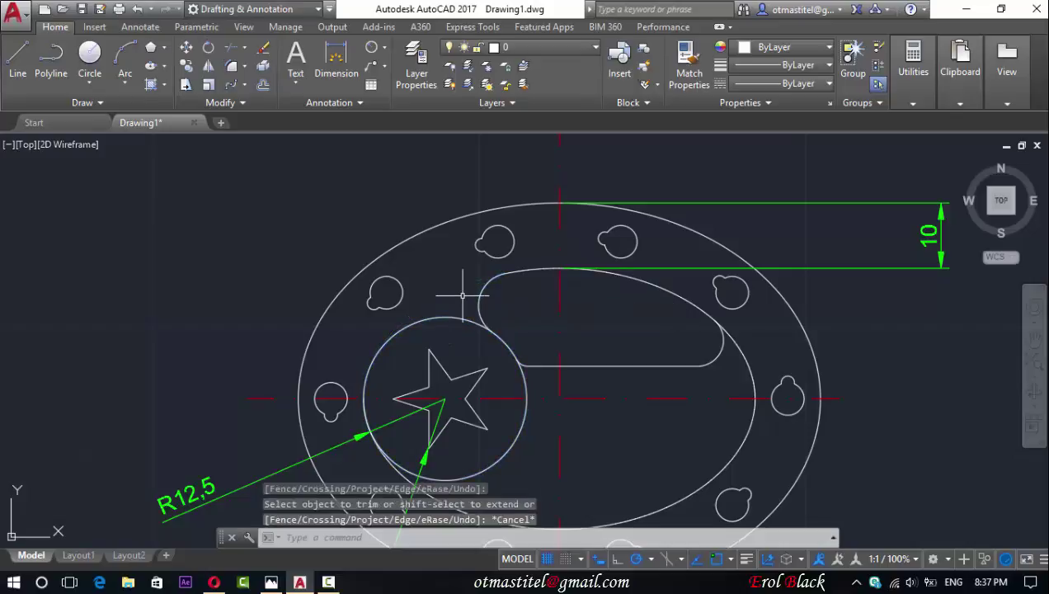
scroll(558, 373, down, 1)
click(668, 408)
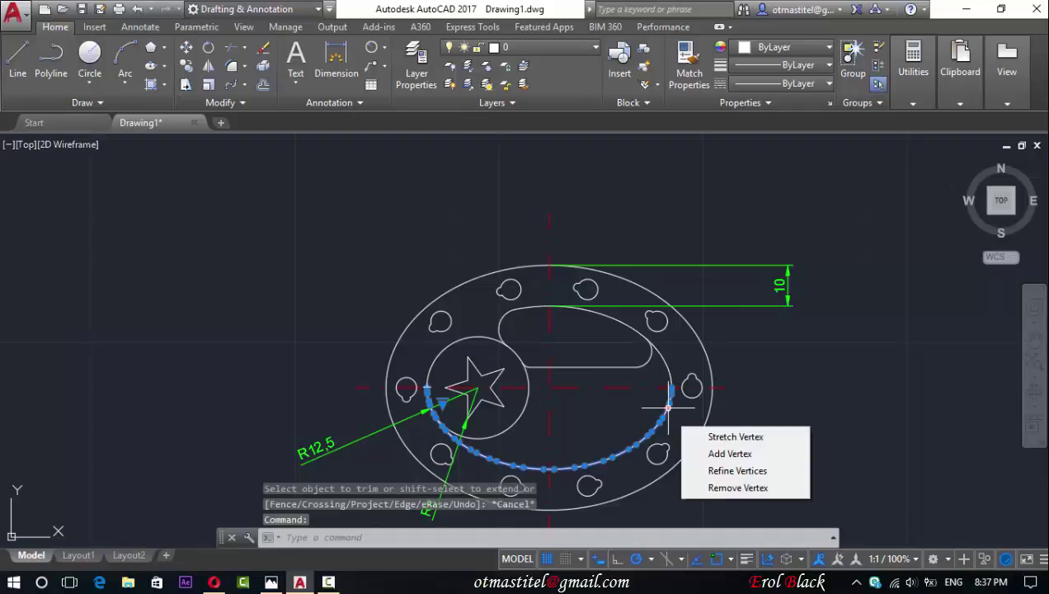
key(Delete)
Trim off the leftover inner-ellipse arc piece
scroll(618, 404, down, 2)
scroll(609, 378, up, 4)
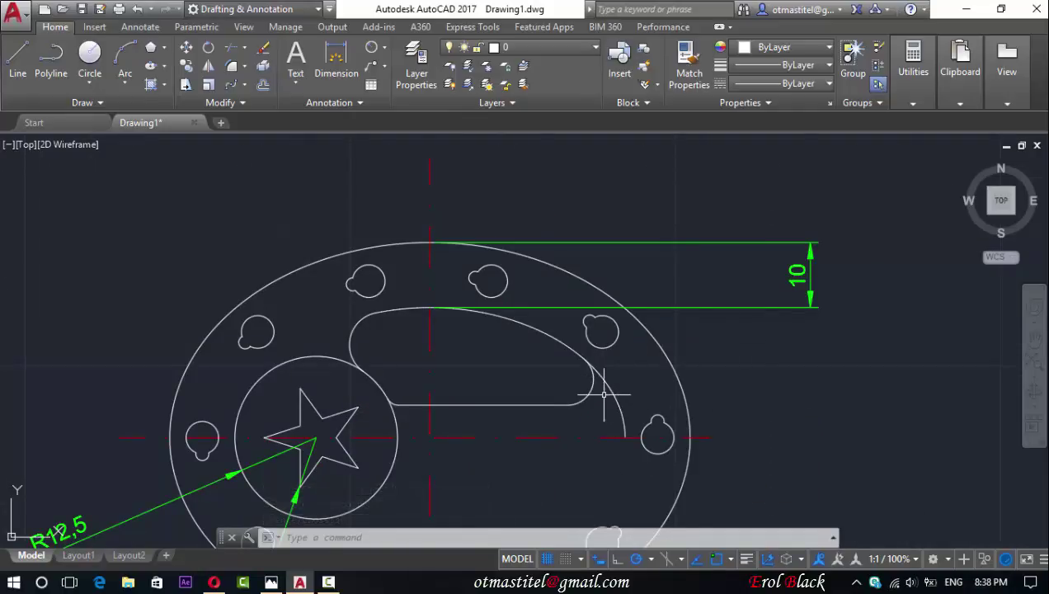
click(232, 47)
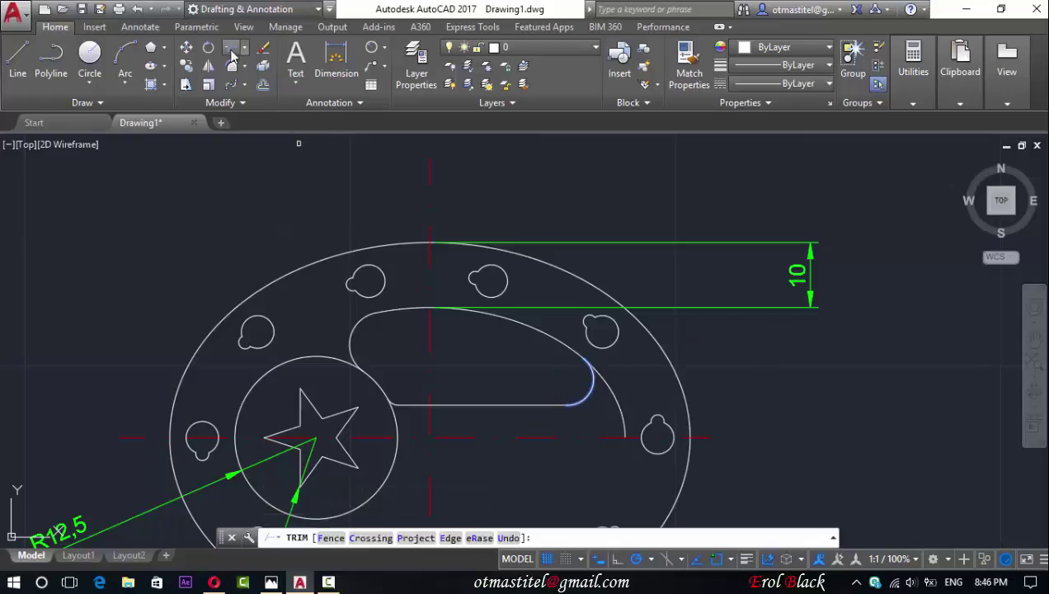
key(Escape)
Window-select the whole slot outline
click(598, 413)
click(580, 372)
click(363, 323)
click(374, 392)
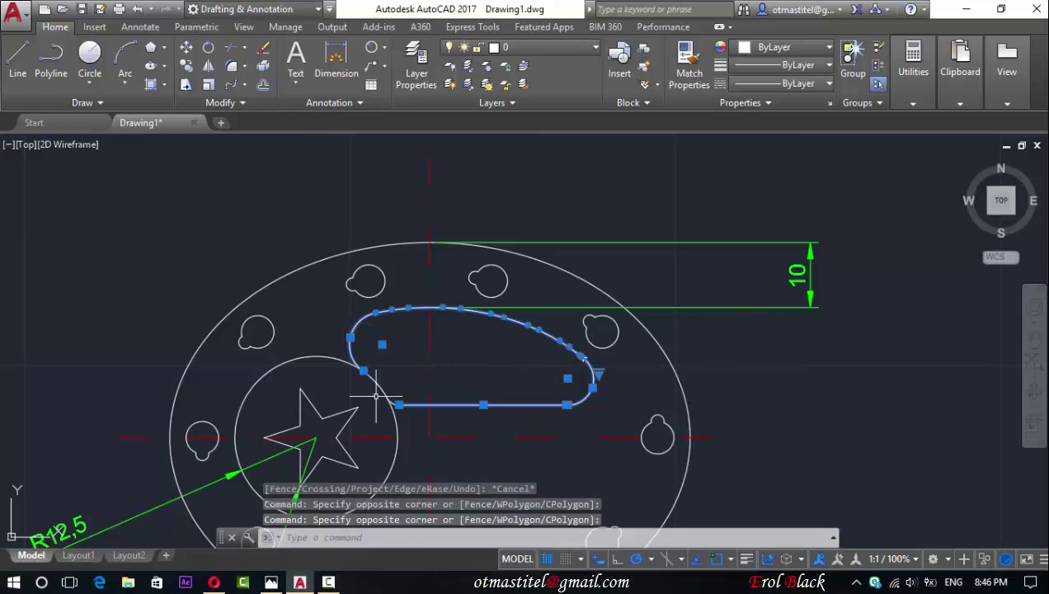
scroll(377, 408, up, 4)
scroll(470, 316, down, 4)
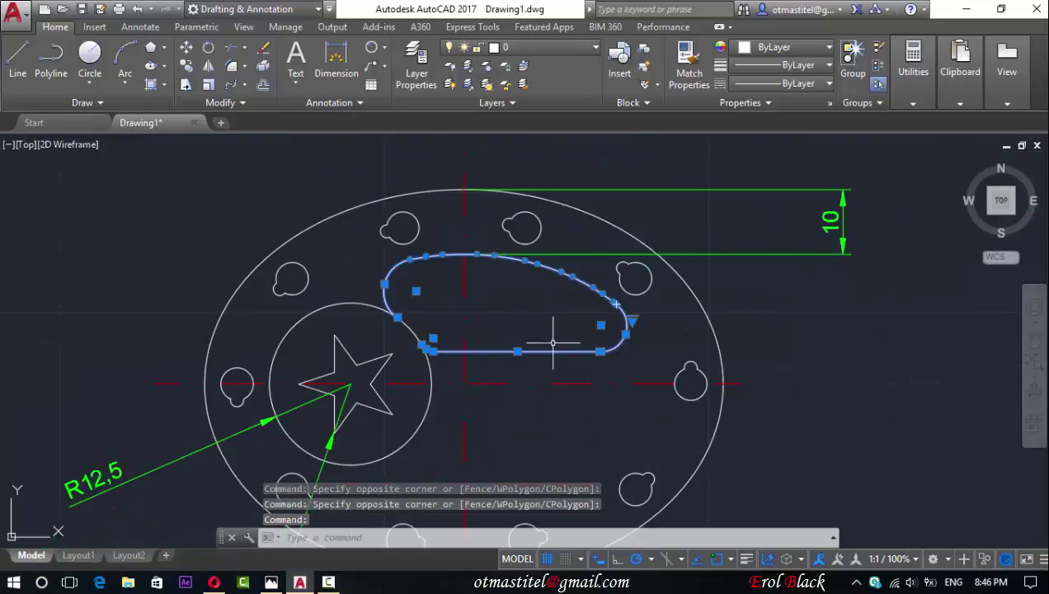
Mirror the slot about the horizontal centre line, keeping the original, then compare with the reference
click(263, 82)
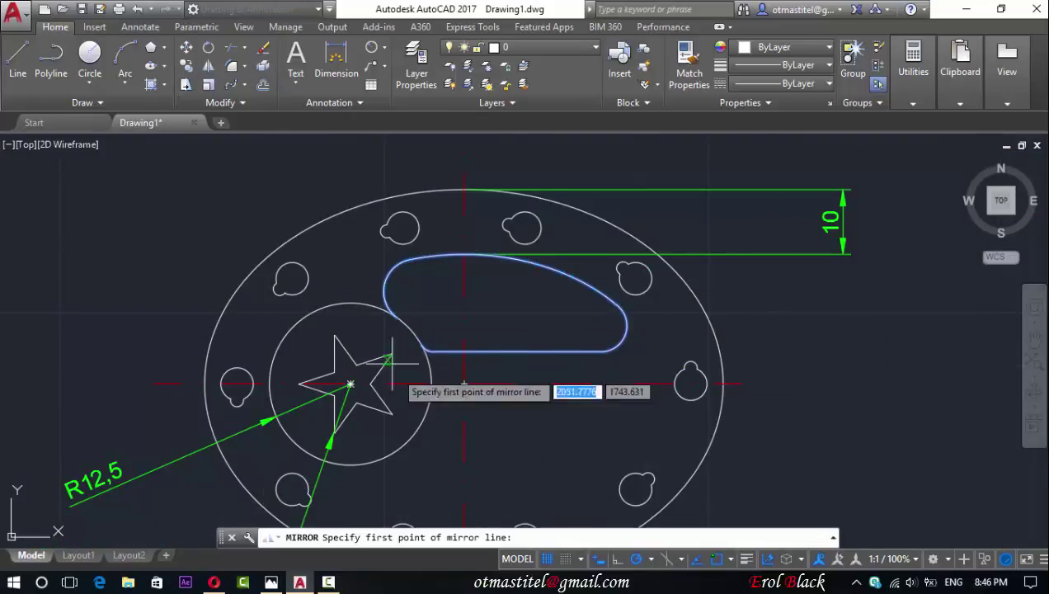
scroll(458, 433, up, 4)
click(184, 317)
scroll(183, 317, down, 4)
scroll(396, 318, up, 4)
click(452, 319)
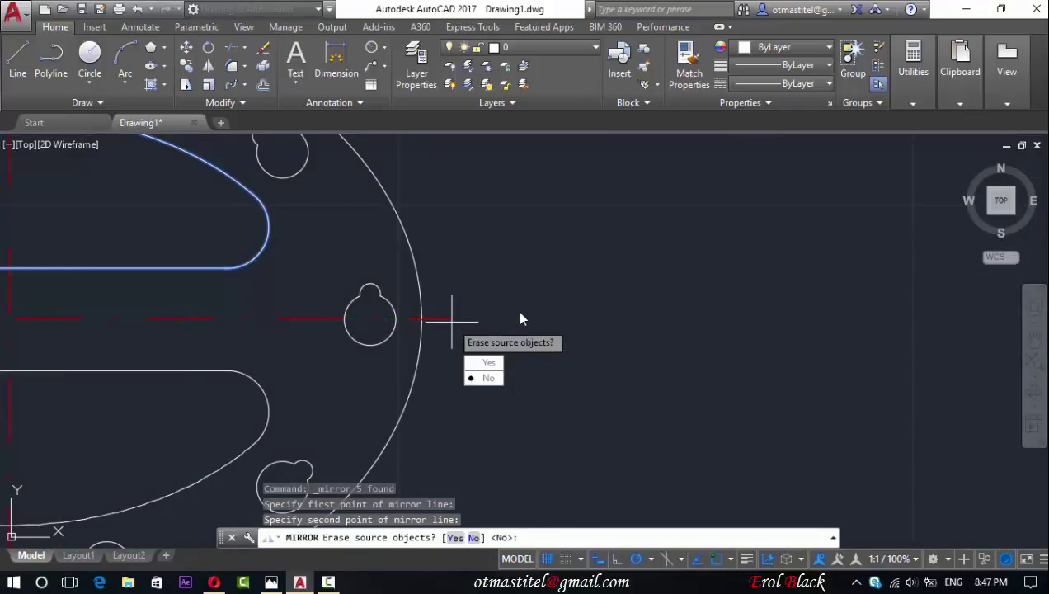
key(Return)
scroll(570, 342, down, 4)
scroll(614, 337, down, 2)
scroll(614, 336, up, 3)
scroll(709, 347, down, 3)
scroll(528, 342, up, 3)
scroll(584, 351, down, 3)
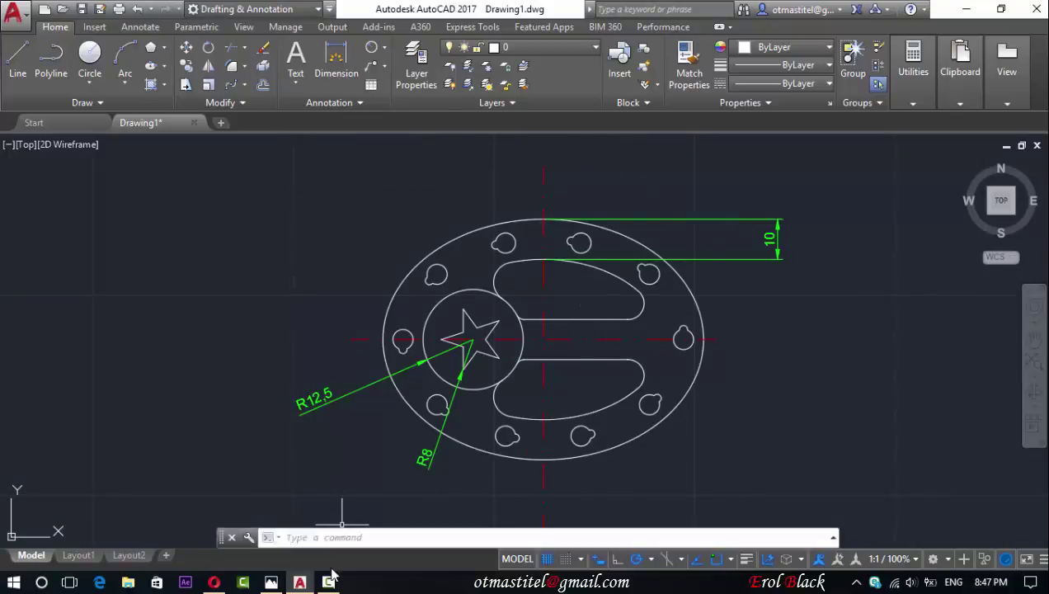
click(271, 583)
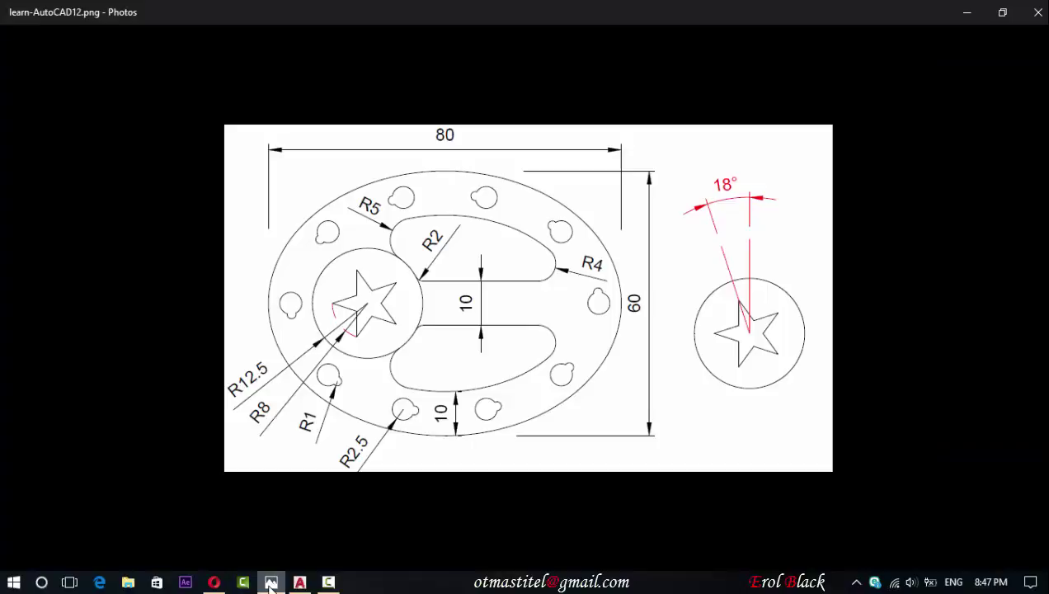
click(271, 582)
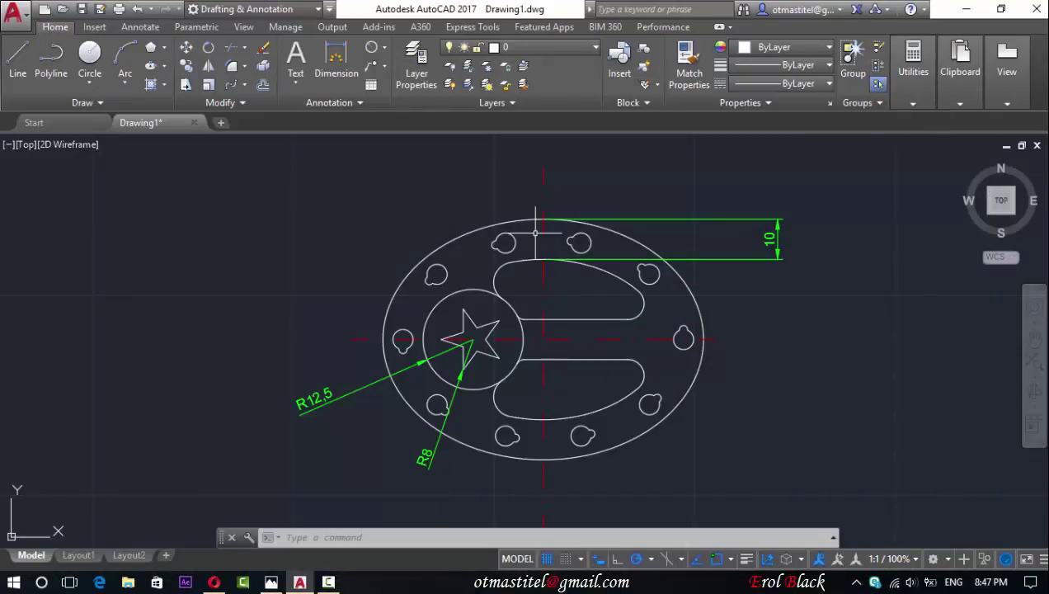
In the ISO-25 dimension style, set linear dimension precision to 0.0
click(334, 104)
click(342, 140)
click(370, 308)
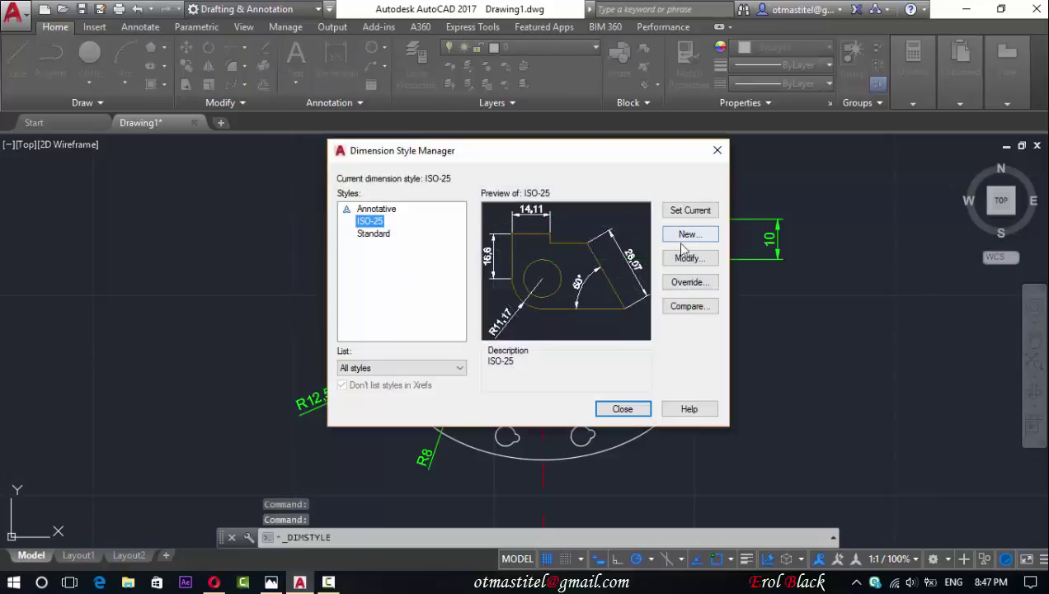
click(689, 258)
click(301, 184)
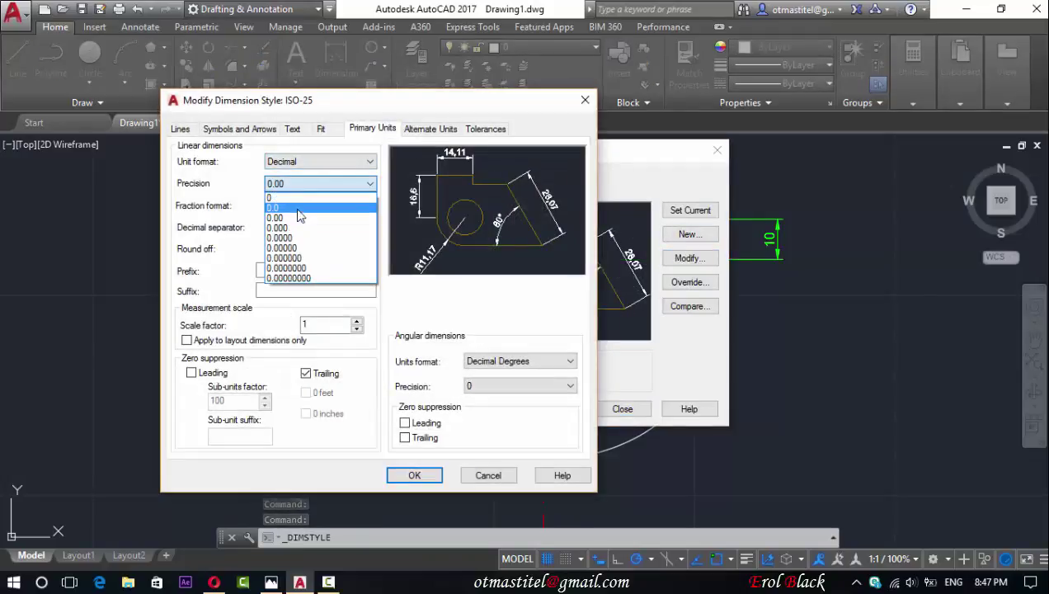
click(299, 208)
Review the Fit, Text, Symbols and Lines settings, confirm ISO-25 and close the style manager
click(321, 130)
click(294, 130)
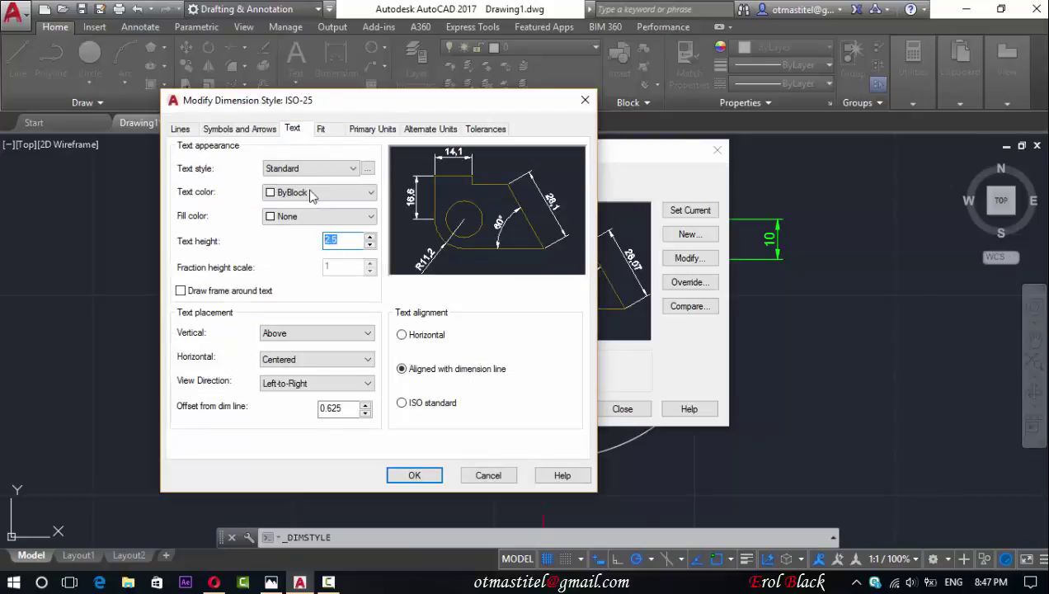
click(265, 133)
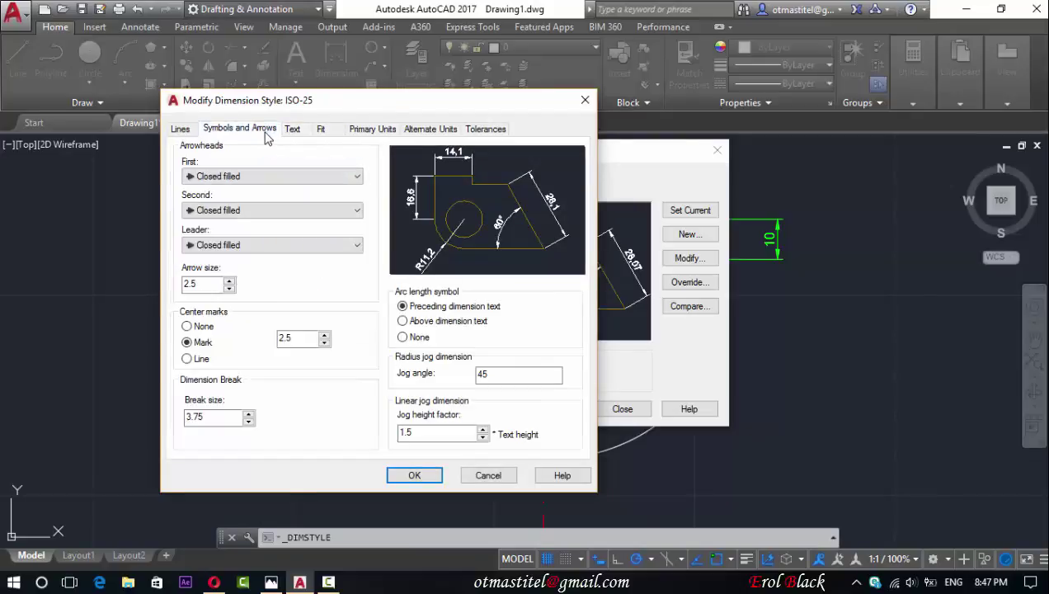
click(183, 132)
click(415, 476)
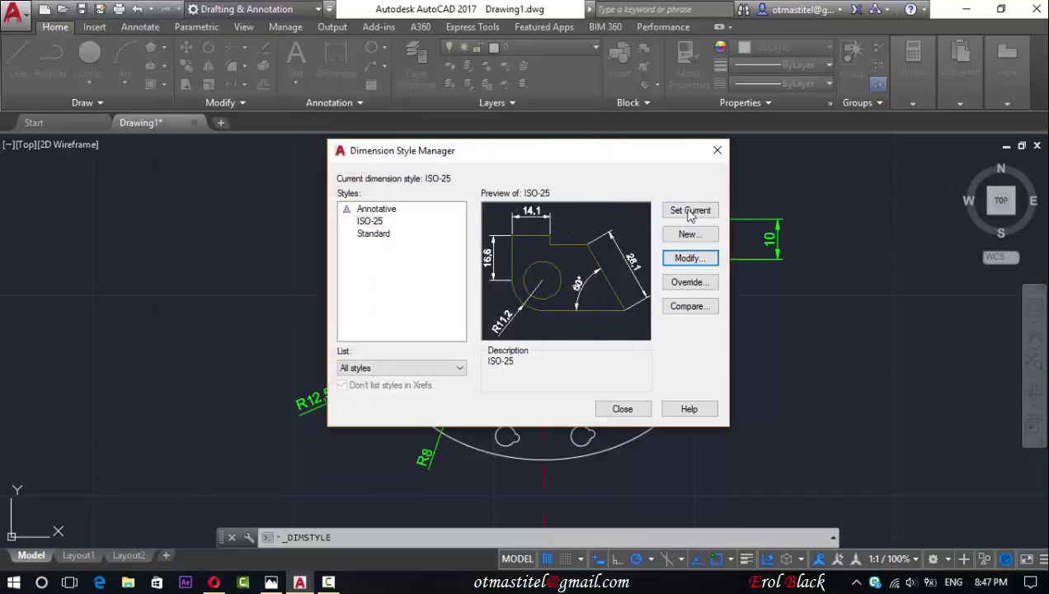
click(718, 151)
scroll(517, 279, down, 2)
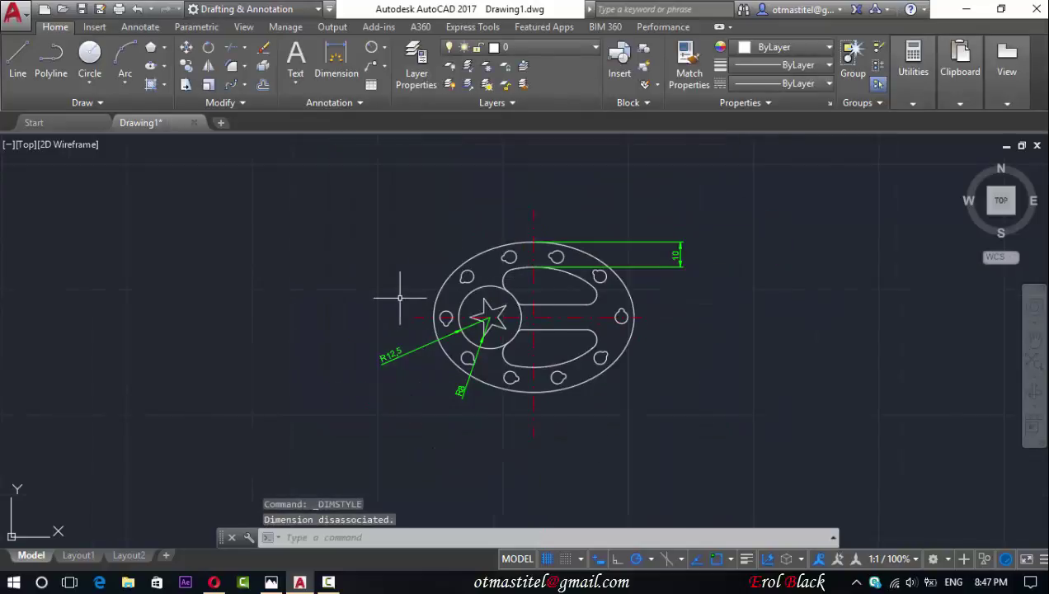
Snap the learn-AutoCAD12.png reference image to the left with AutoCAD beside it
click(271, 581)
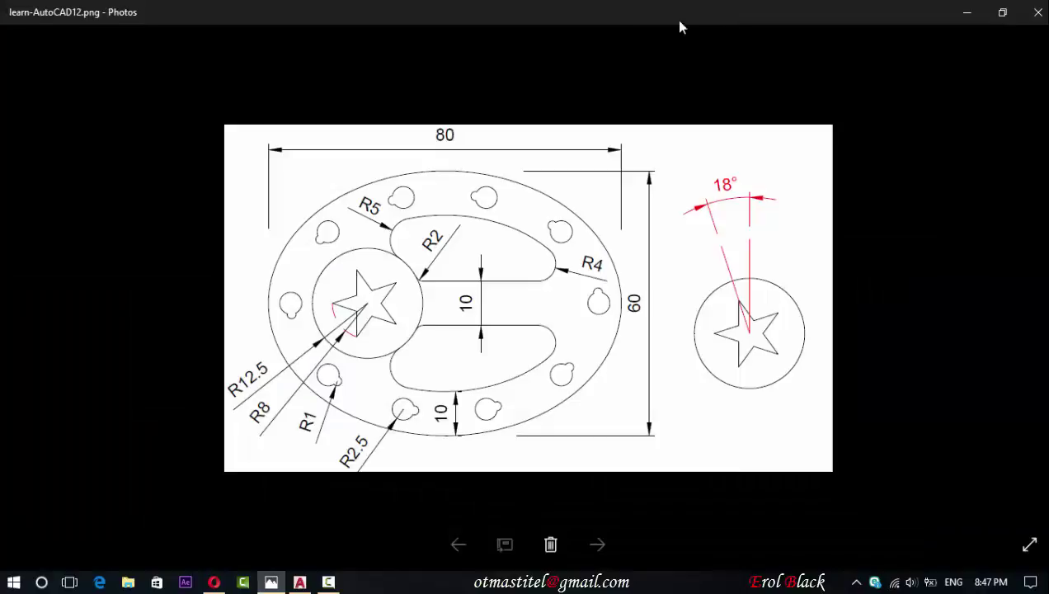
key(super+Left)
click(712, 188)
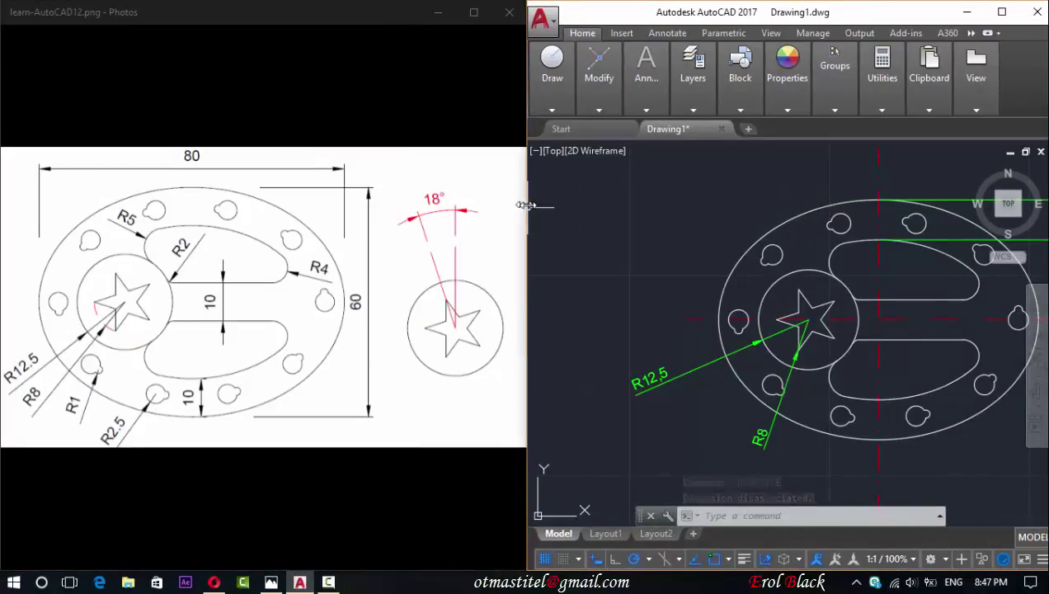
drag(526, 204, 234, 205)
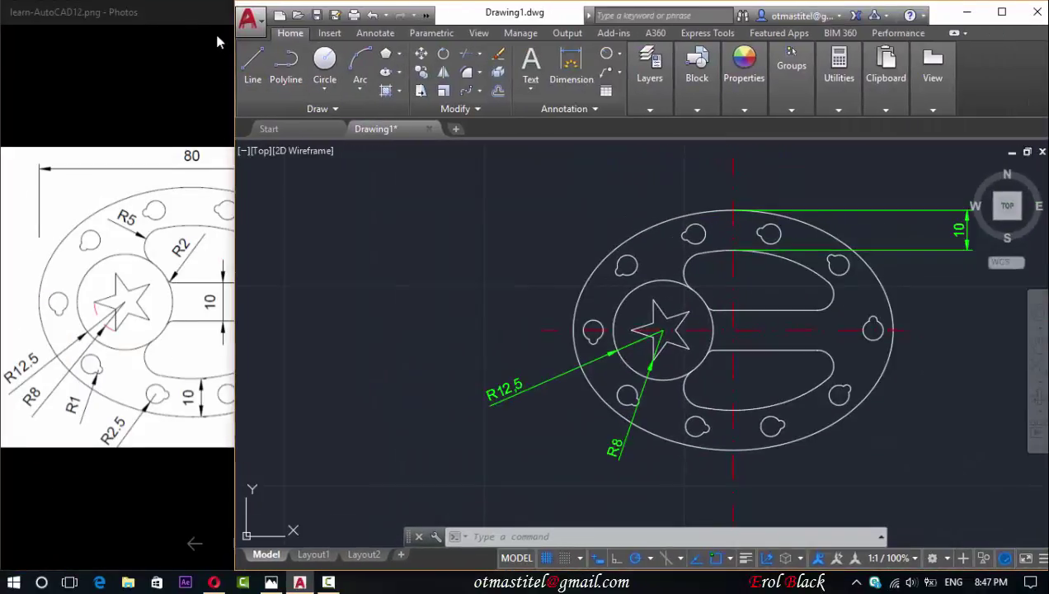
Adjust the split so the reference image's dimensions are readable next to the drawing
click(196, 21)
drag(527, 208, 386, 209)
scroll(193, 297, up, 2)
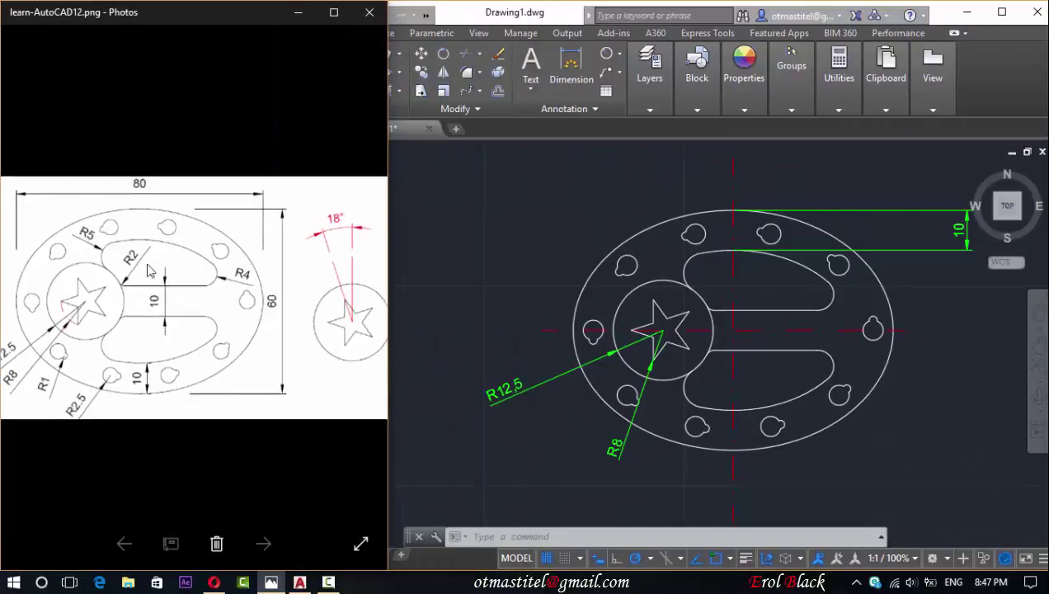
click(997, 70)
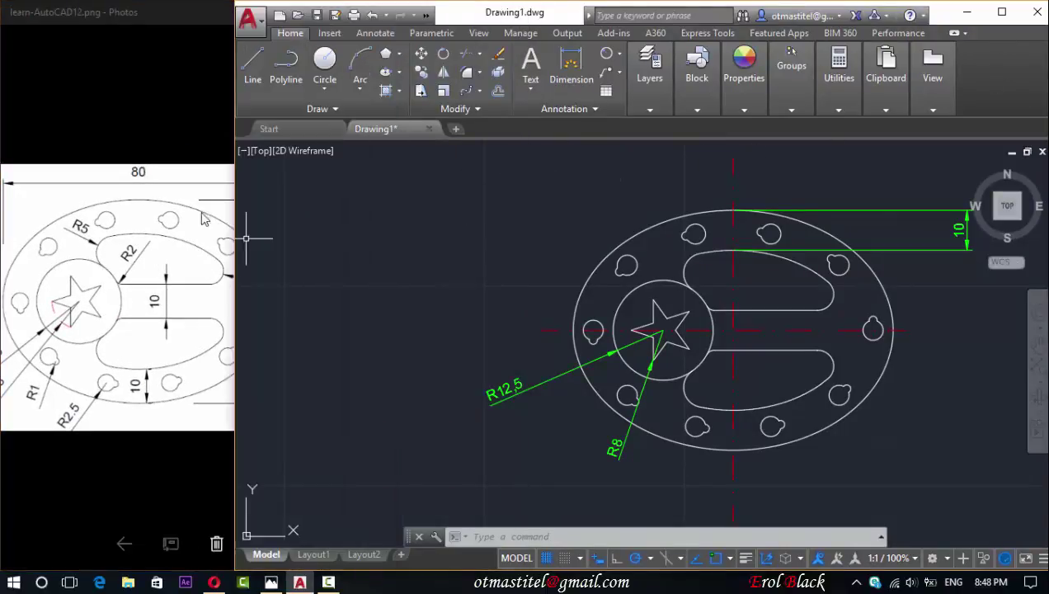
mouse_move(235, 198)
mouse_down()
mouse_move(316, 195)
mouse_move(304, 196)
mouse_up()
Dimension the ellipse's overall width as 80 above the plate
scroll(462, 256, down, 2)
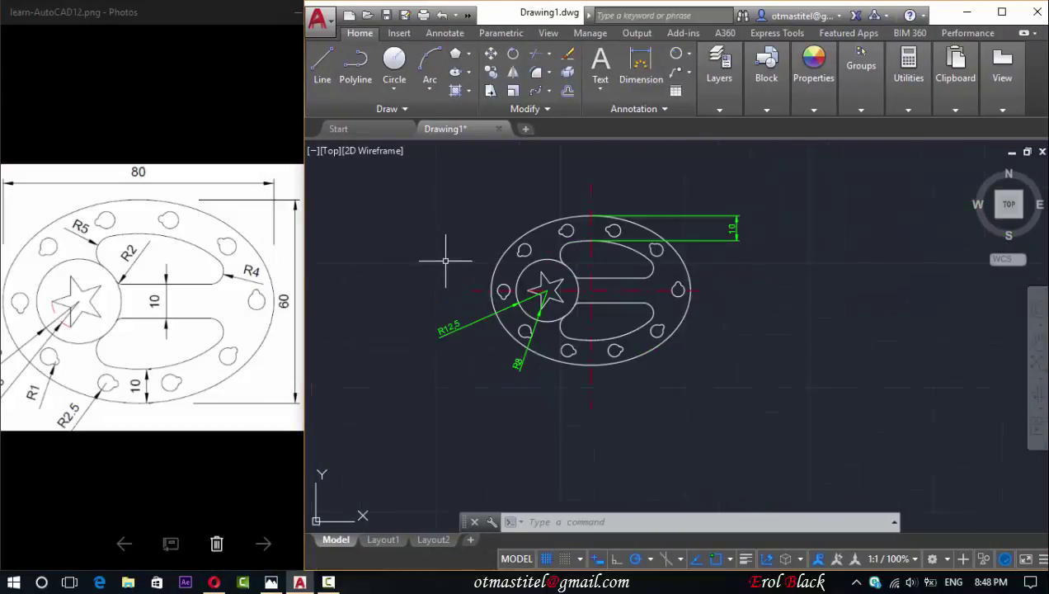
scroll(540, 218, up, 3)
scroll(346, 235, up, 1)
scroll(579, 270, down, 1)
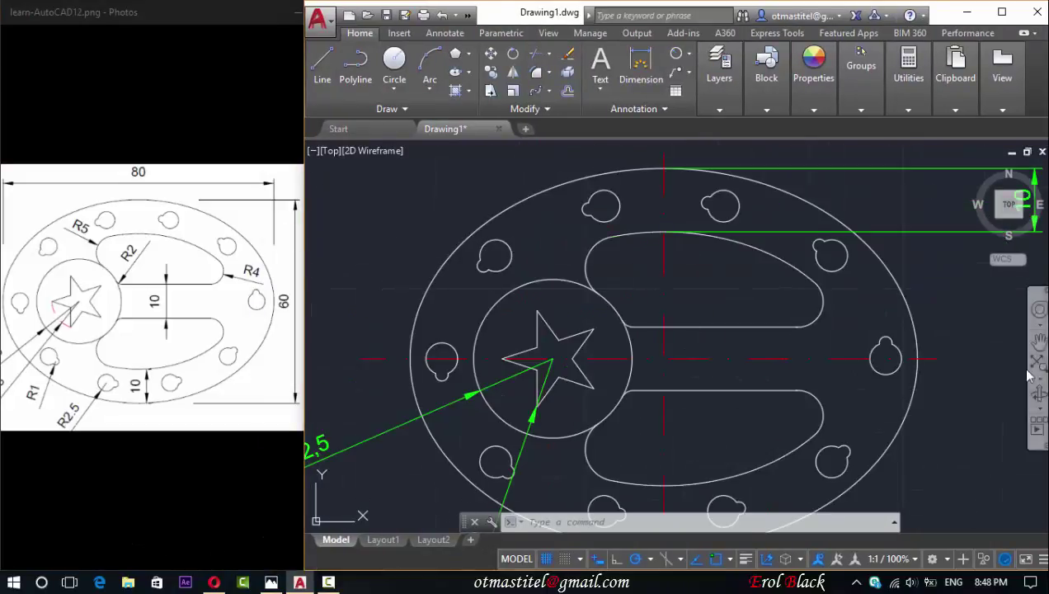
scroll(758, 331, down, 2)
middle_drag(708, 342, 636, 312)
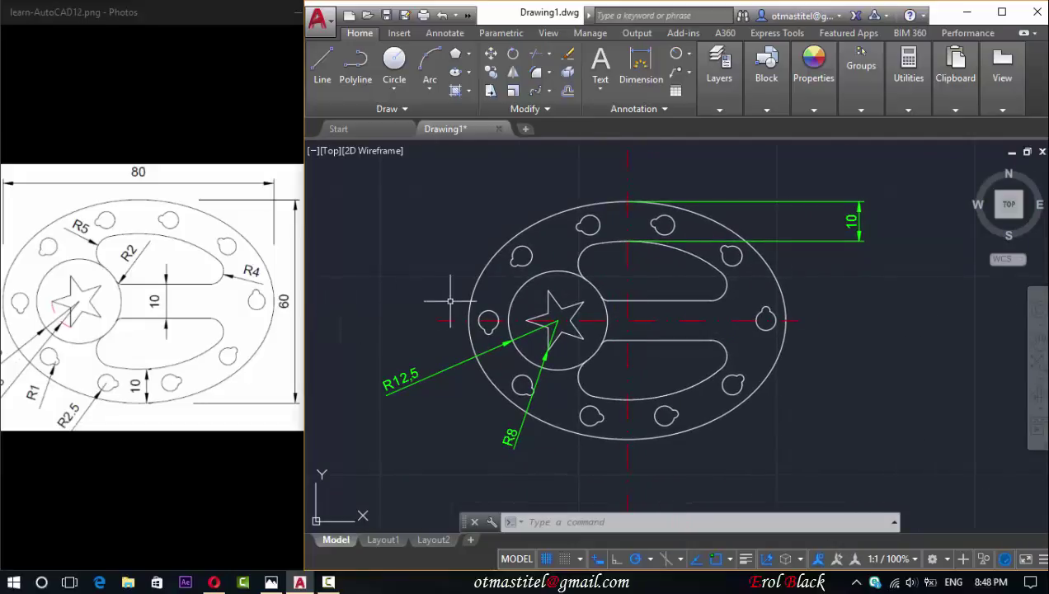
click(641, 66)
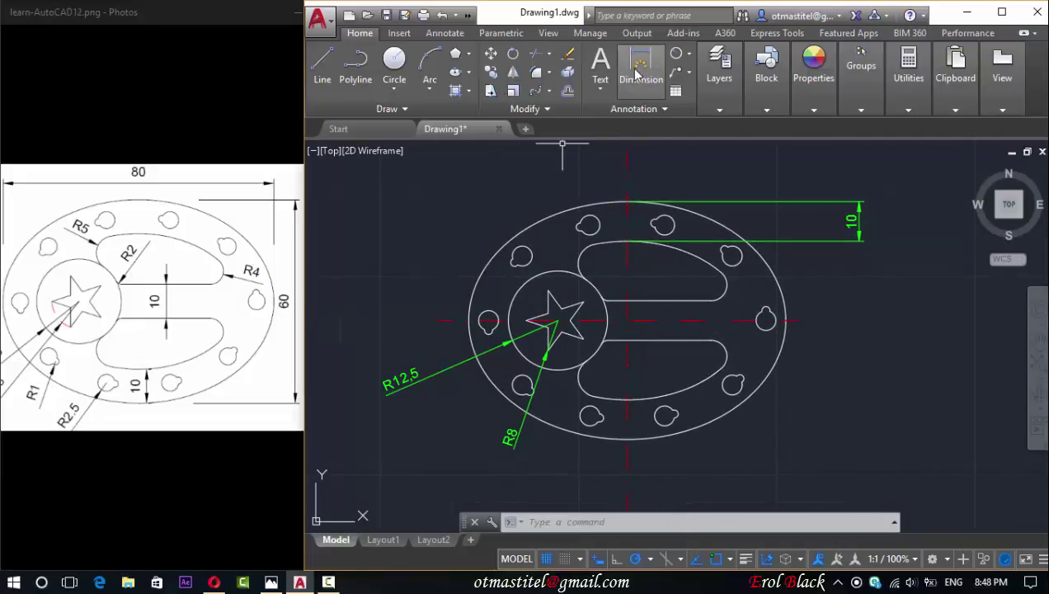
click(468, 321)
click(786, 320)
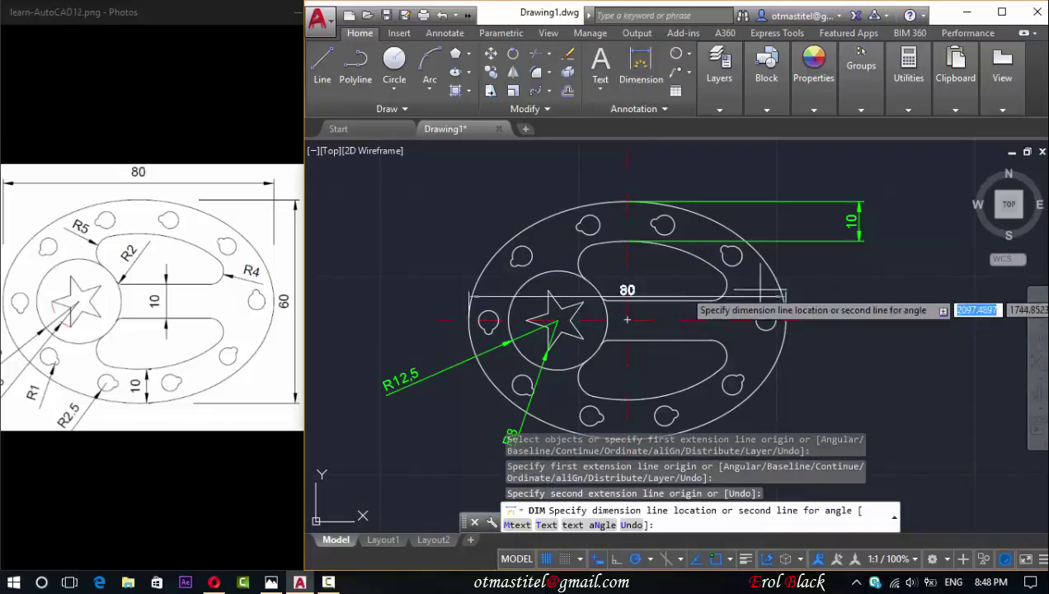
click(701, 173)
click(786, 177)
click(786, 177)
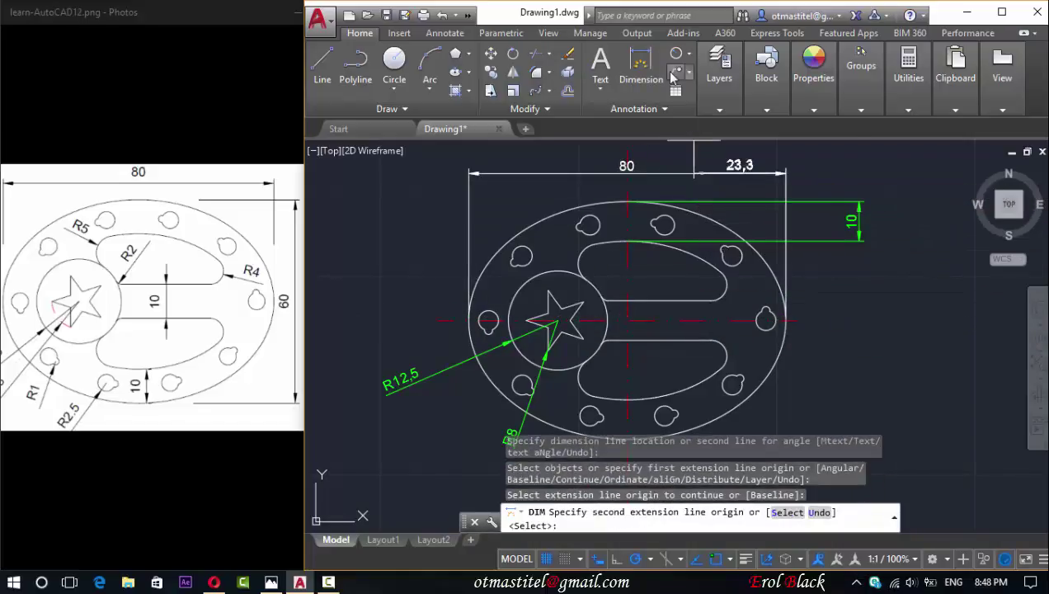
Make Layer3 current and move the 80 dimension onto Layer3
click(728, 76)
click(824, 128)
click(829, 216)
mouse_move(719, 78)
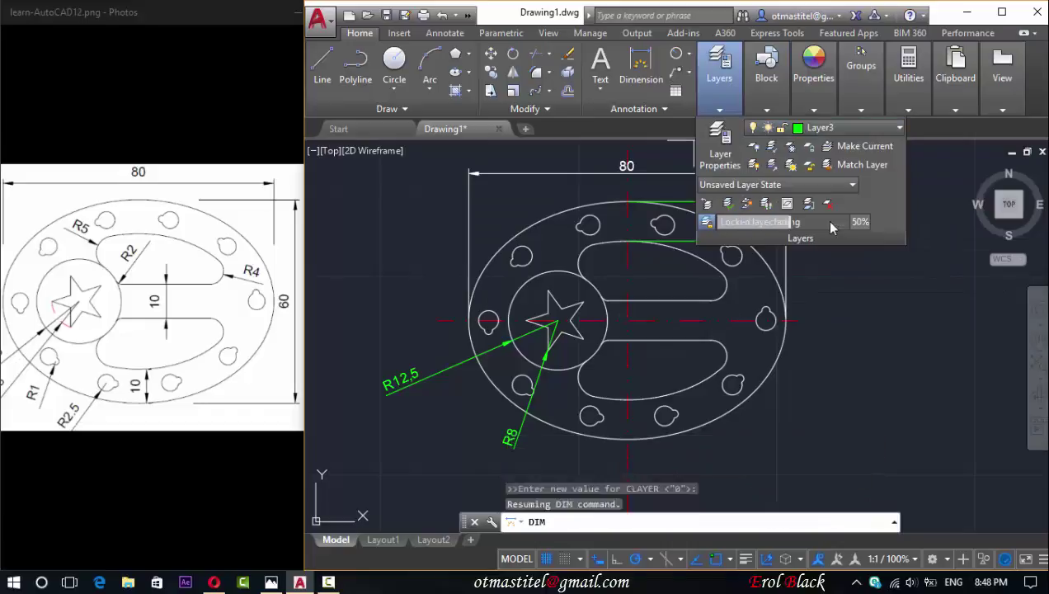
click(640, 68)
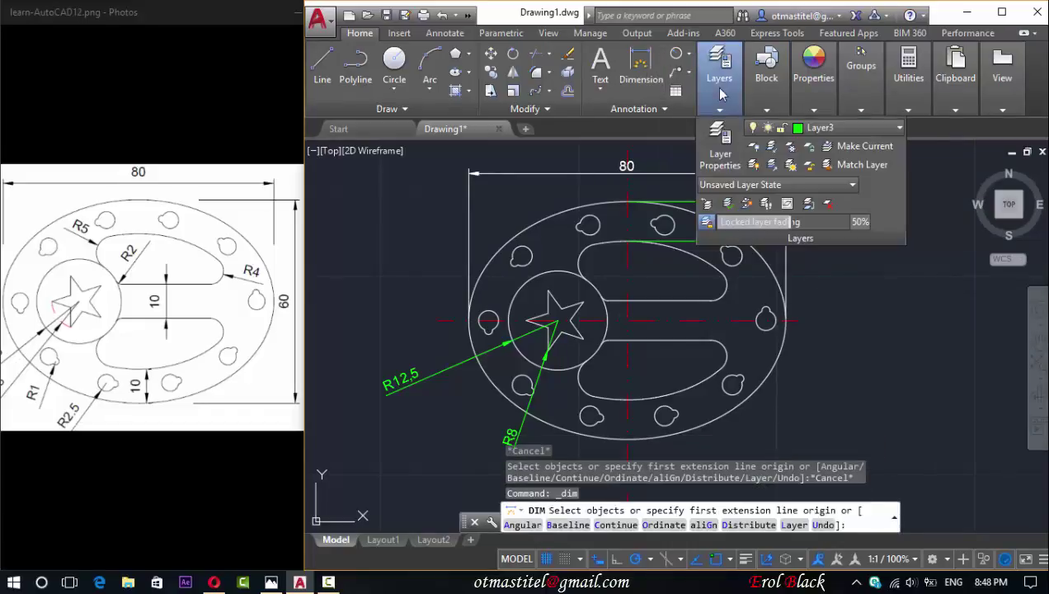
key(Escape)
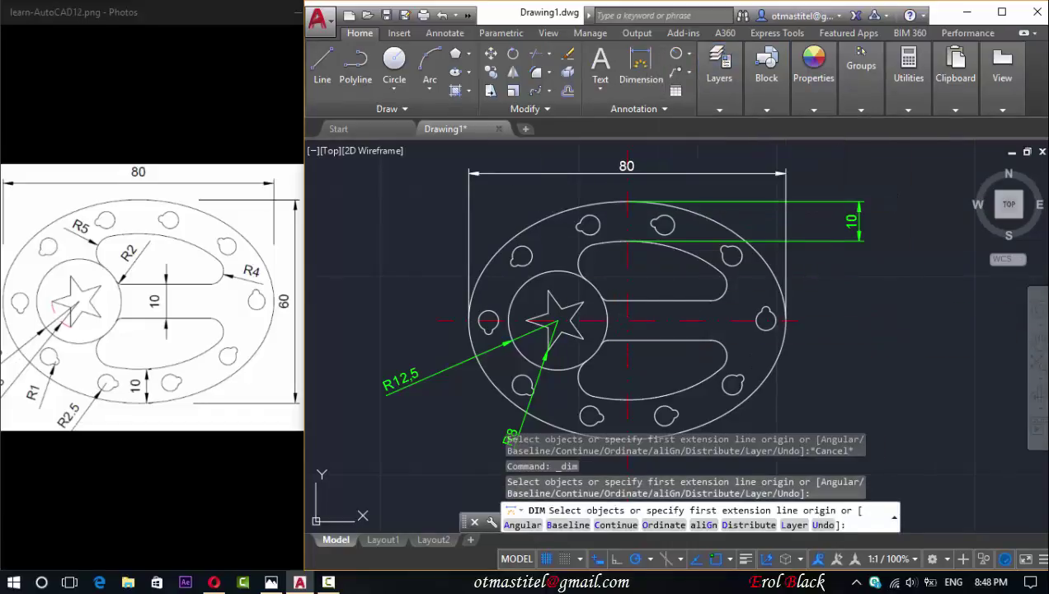
click(533, 172)
click(697, 89)
click(825, 128)
click(829, 216)
Dimension the ellipse's overall height as 60 to the right of the plate
click(641, 68)
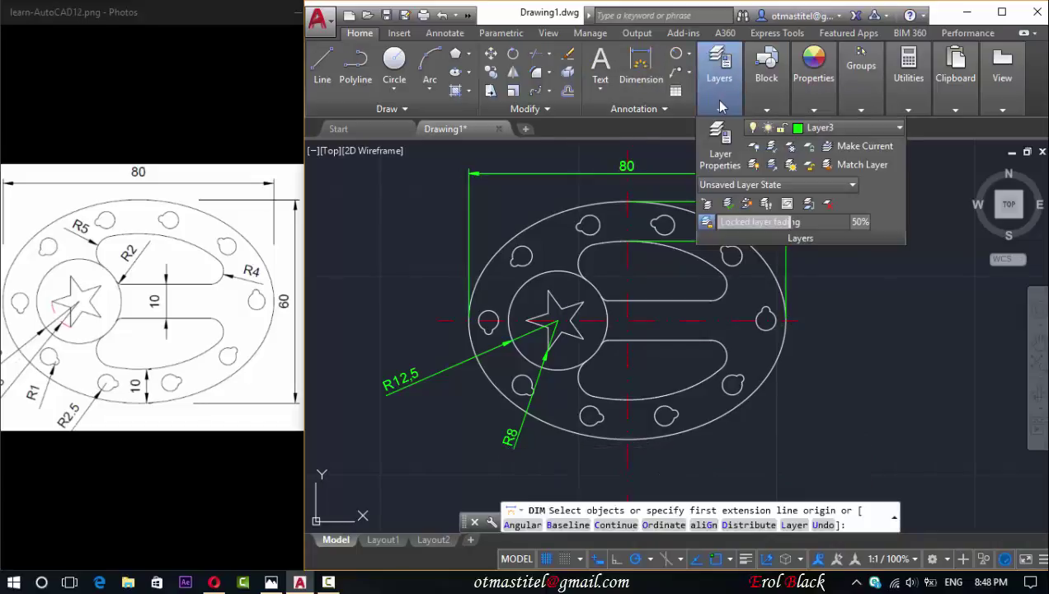
click(631, 208)
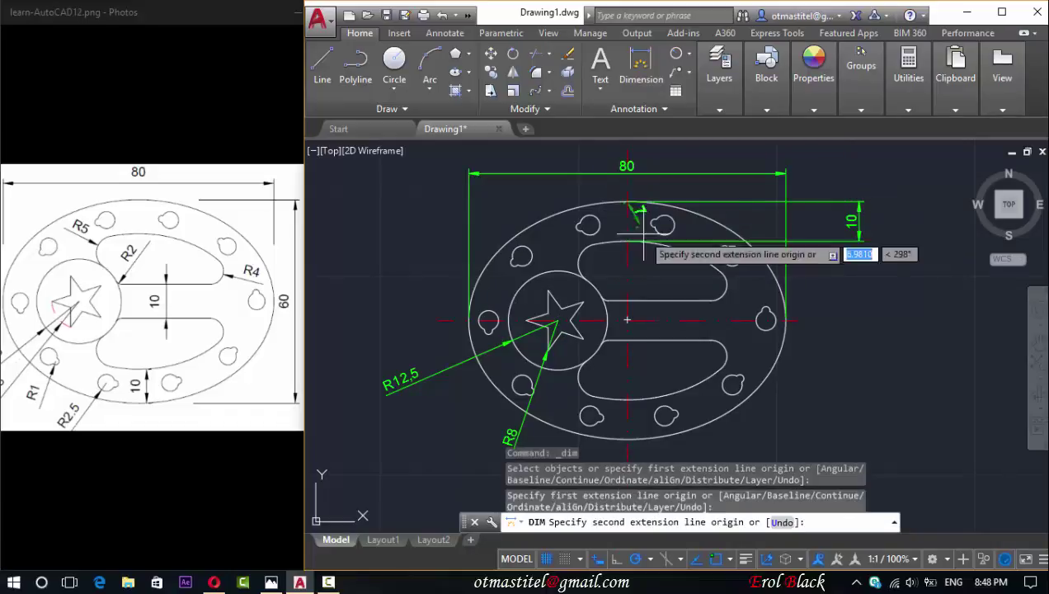
click(627, 439)
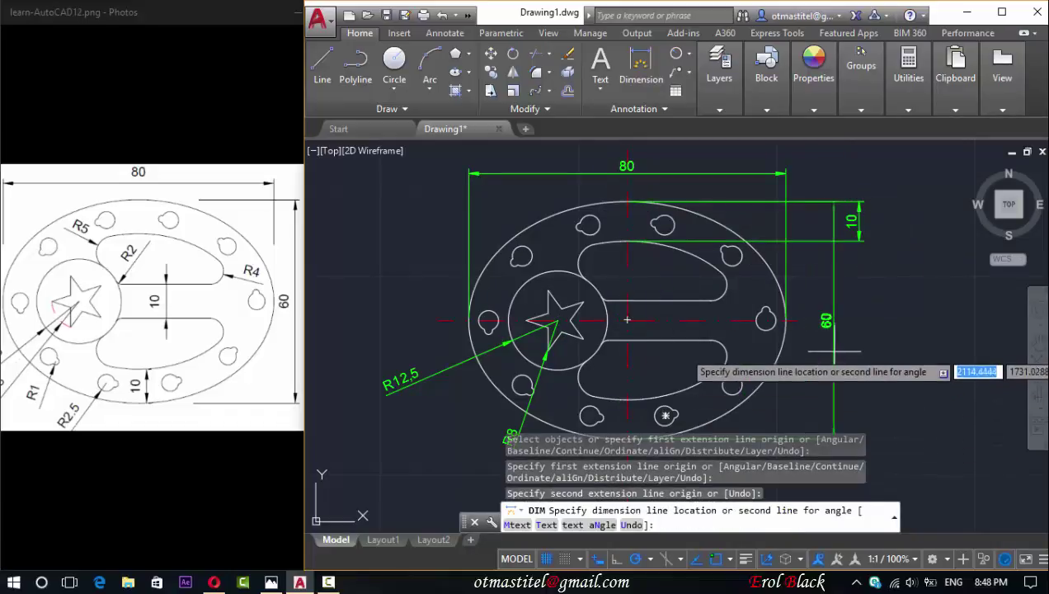
click(860, 239)
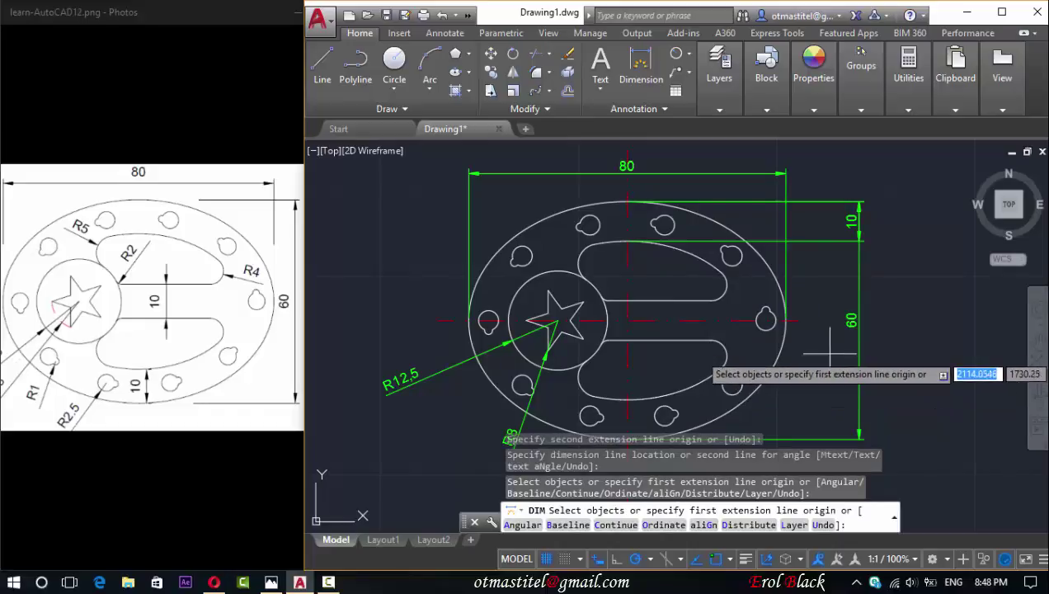
Add a linear 10 dimension for the gap between the two slots
click(691, 55)
click(701, 80)
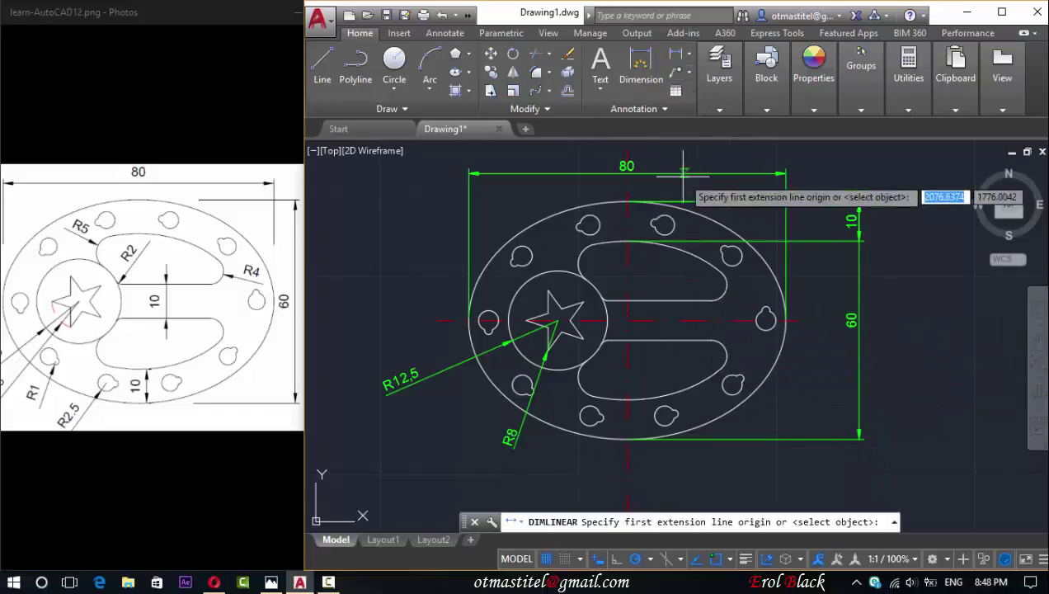
click(627, 300)
click(625, 342)
click(654, 323)
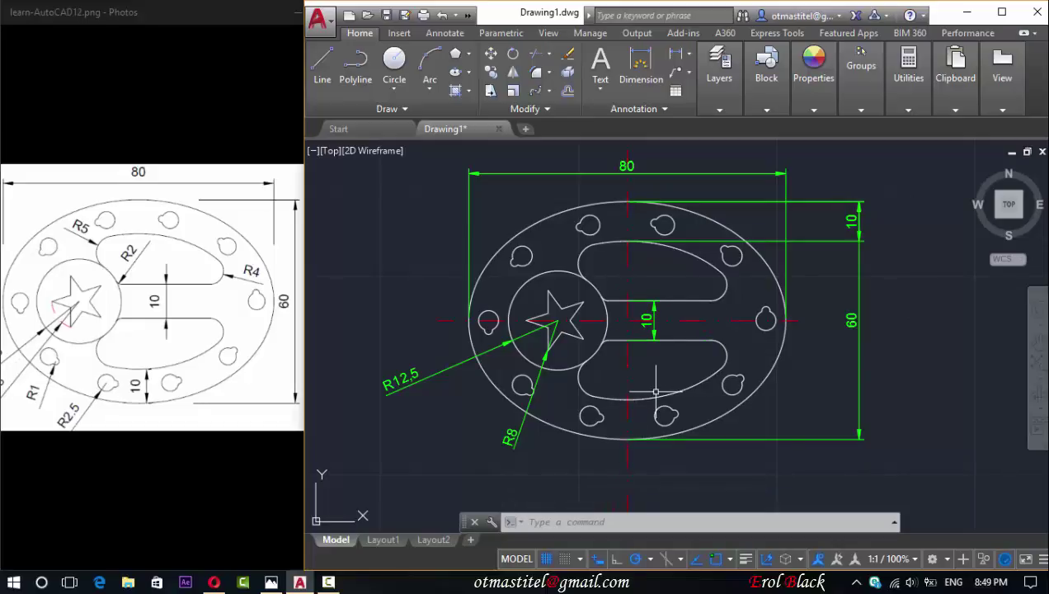
Add R2.5 and R1 radius dimensions to the lower keyhole hole and its notch
click(137, 330)
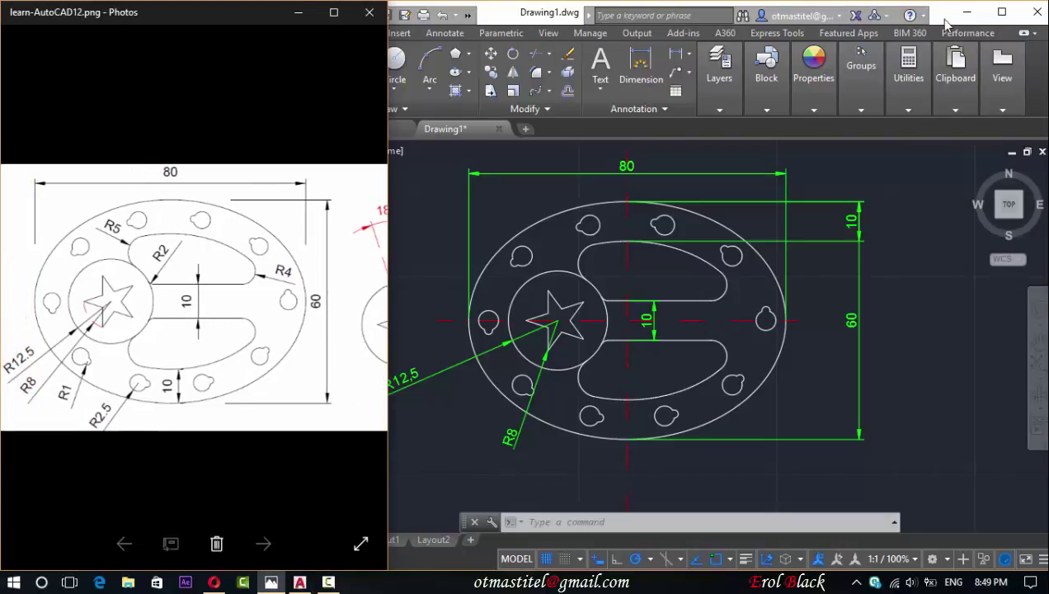
click(957, 13)
click(689, 57)
click(708, 205)
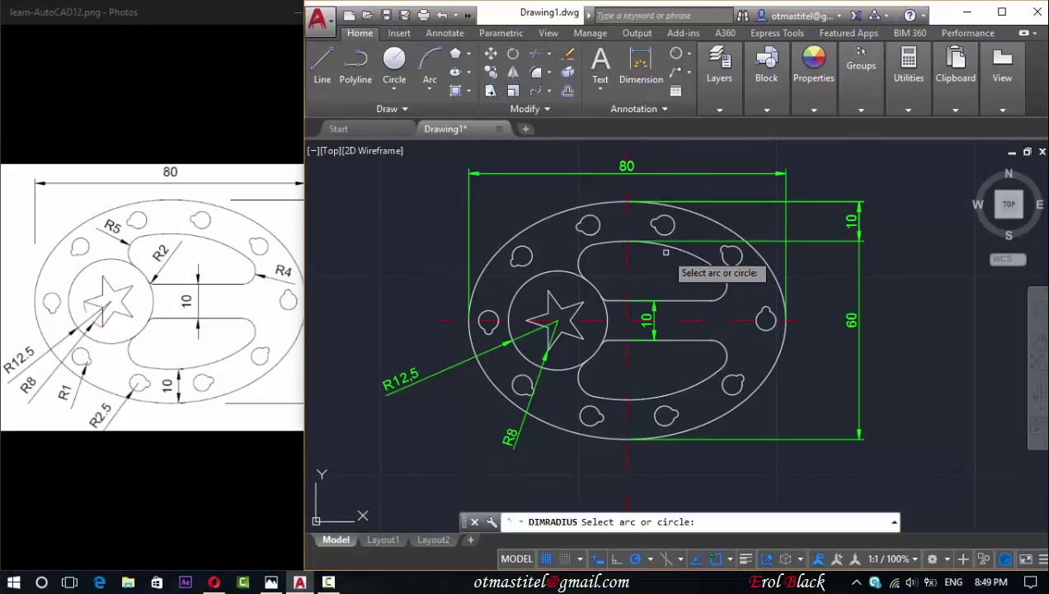
click(579, 418)
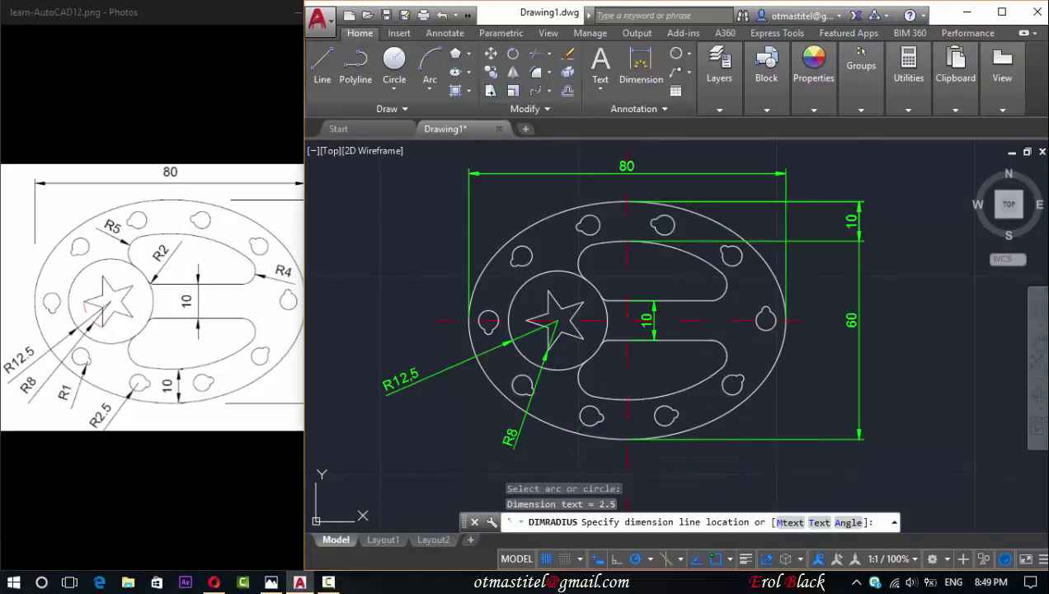
click(536, 472)
key(Return)
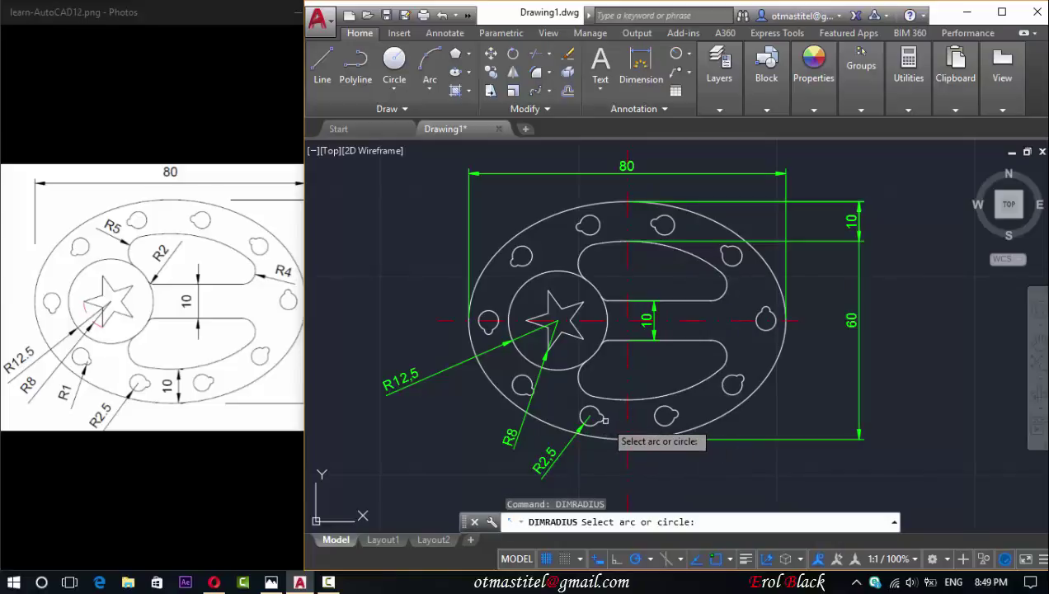
click(603, 419)
click(581, 459)
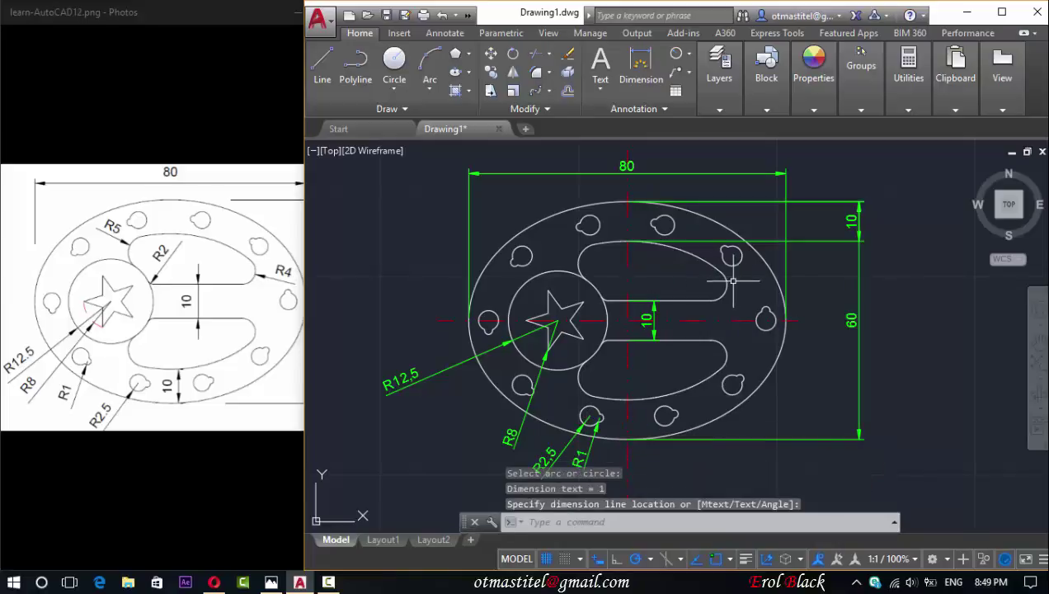
Dimension the lower slot's rounded end as R4, then pick the upper slot's left arc for R5
click(648, 320)
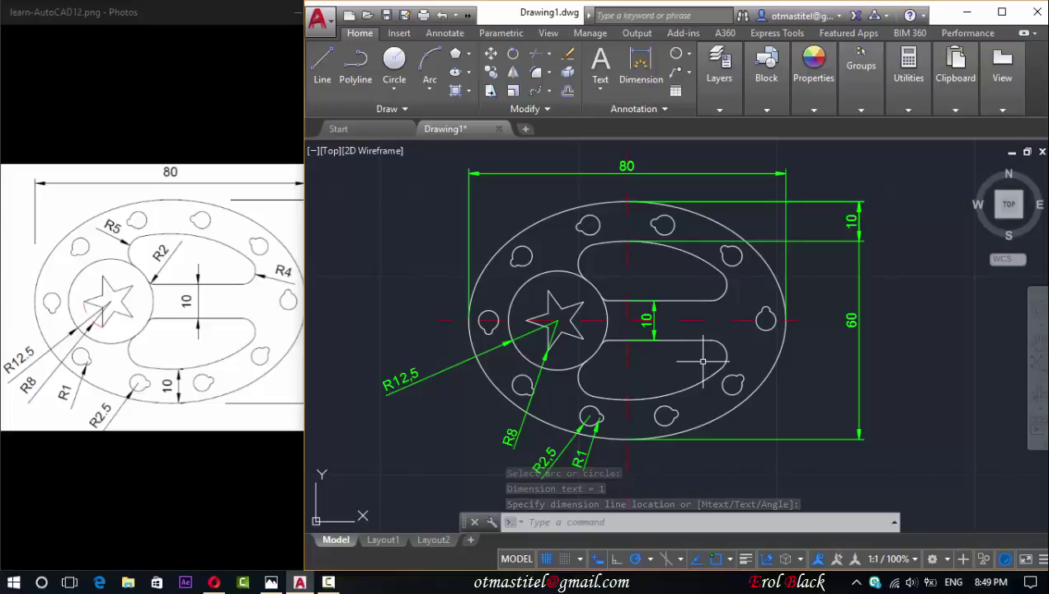
key(Return)
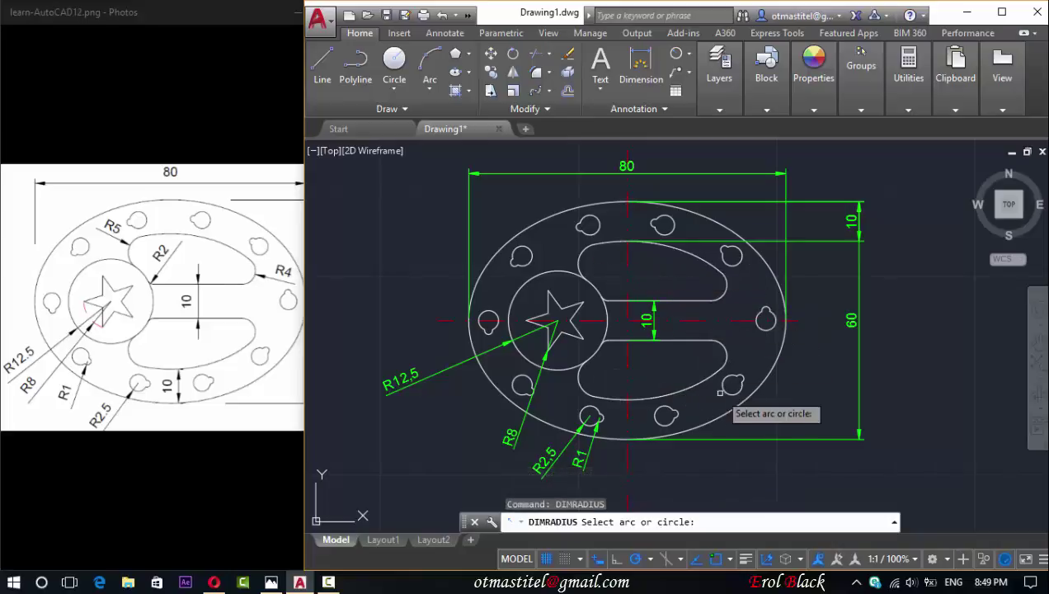
click(690, 386)
click(670, 392)
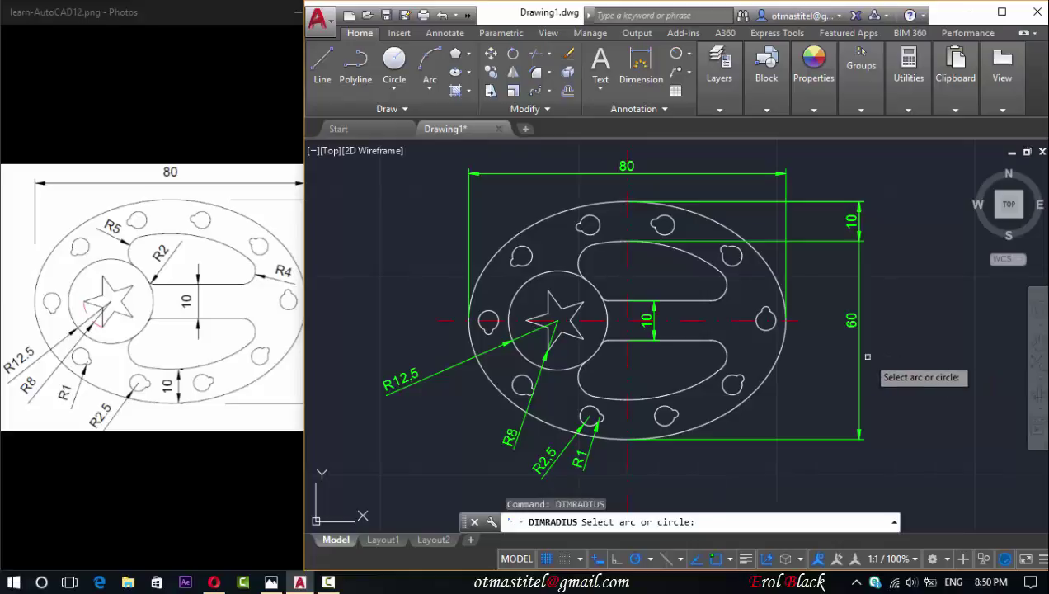
click(723, 346)
click(803, 366)
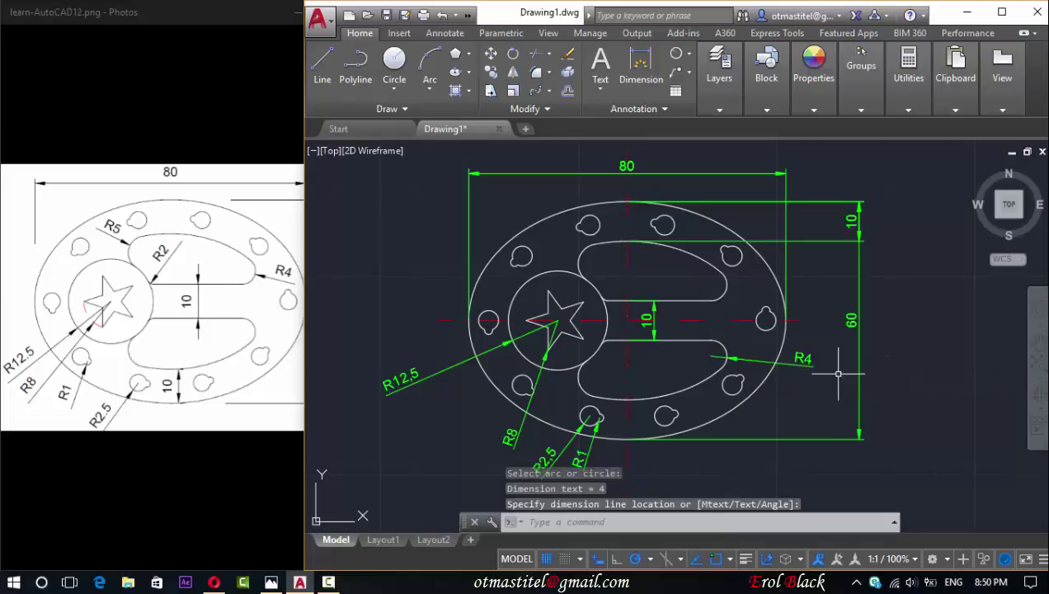
key(Return)
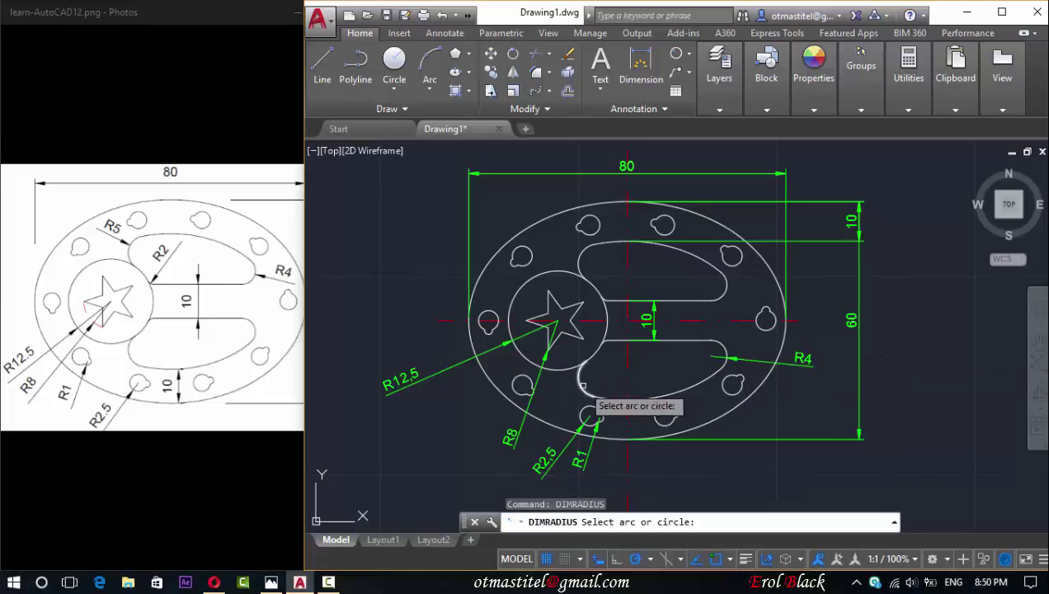
click(578, 262)
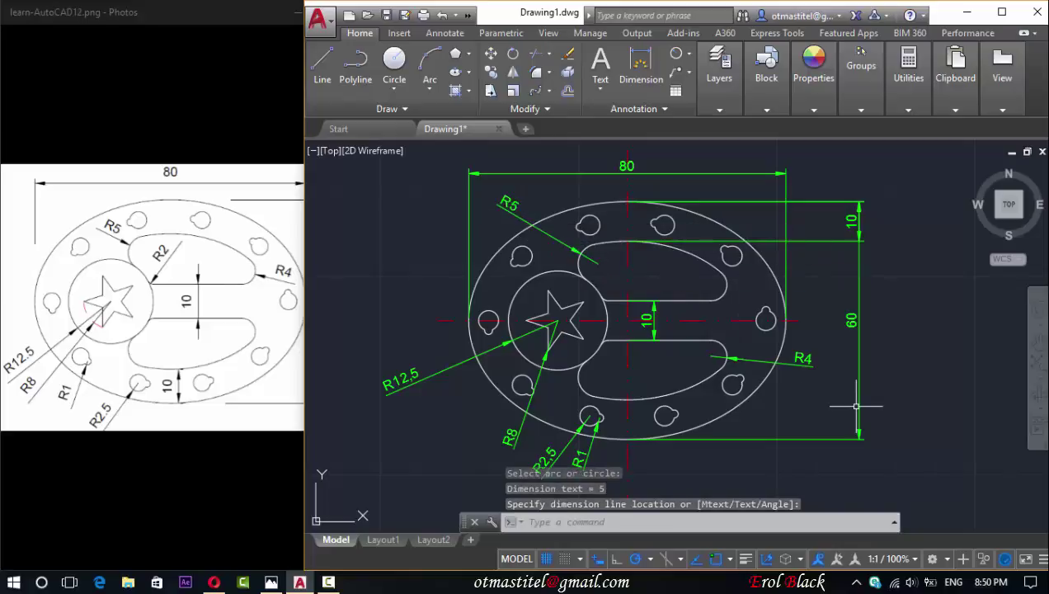
Dimension the small fillet where the lower slot meets the star circle as R2
key(Return)
scroll(611, 353, up, 3)
scroll(600, 348, up, 3)
click(582, 337)
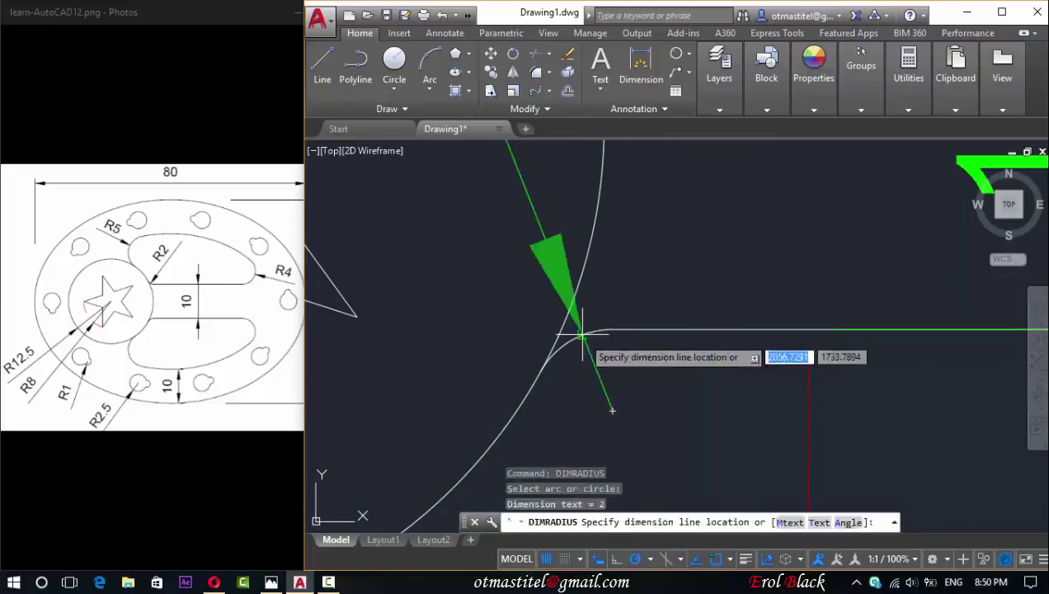
scroll(582, 336, down, 2)
scroll(581, 362, down, 1)
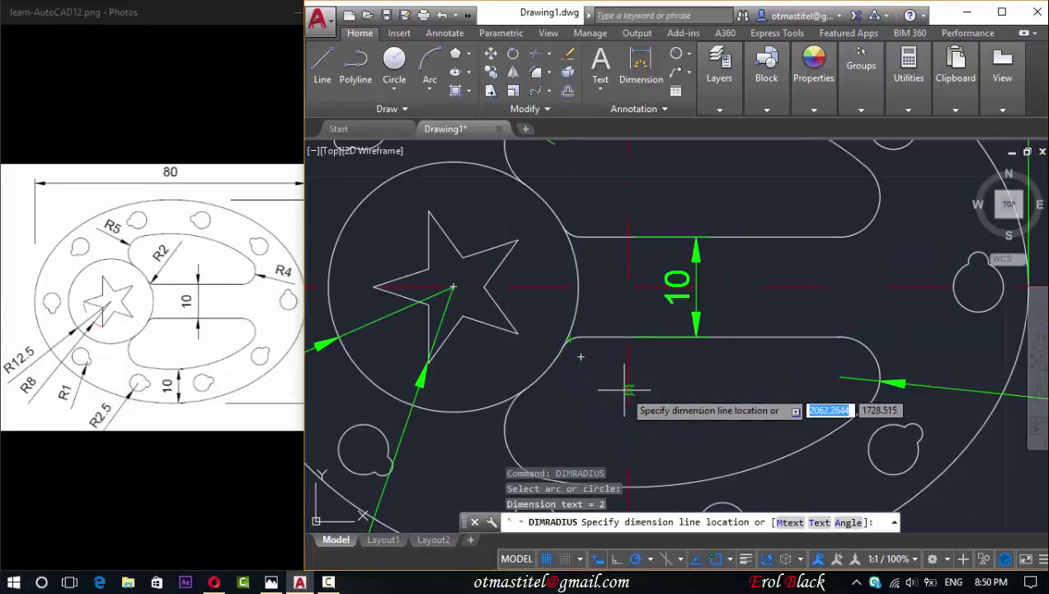
click(571, 339)
scroll(577, 329, down, 4)
scroll(721, 326, up, 2)
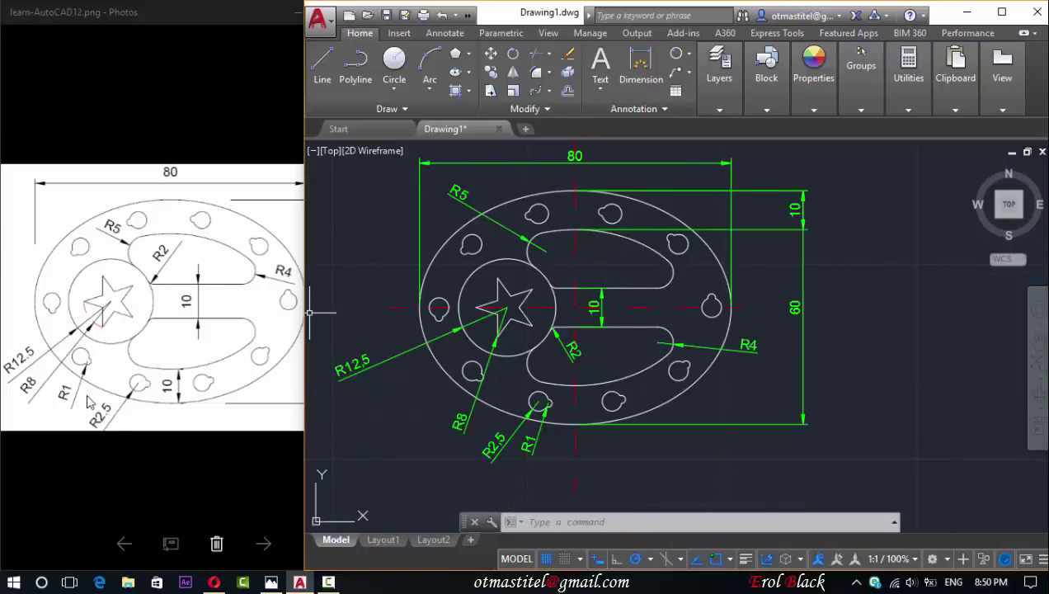
Narrow the AutoCAD window beside the reference and make Layer1 current
drag(307, 300, 307, 299)
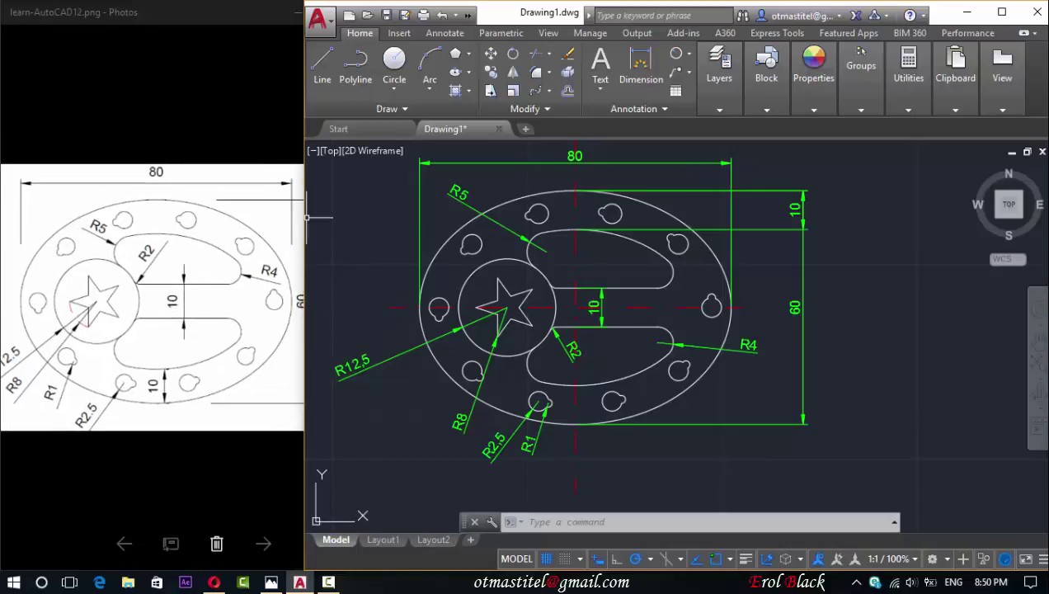
drag(303, 218, 384, 248)
scroll(569, 293, up, 3)
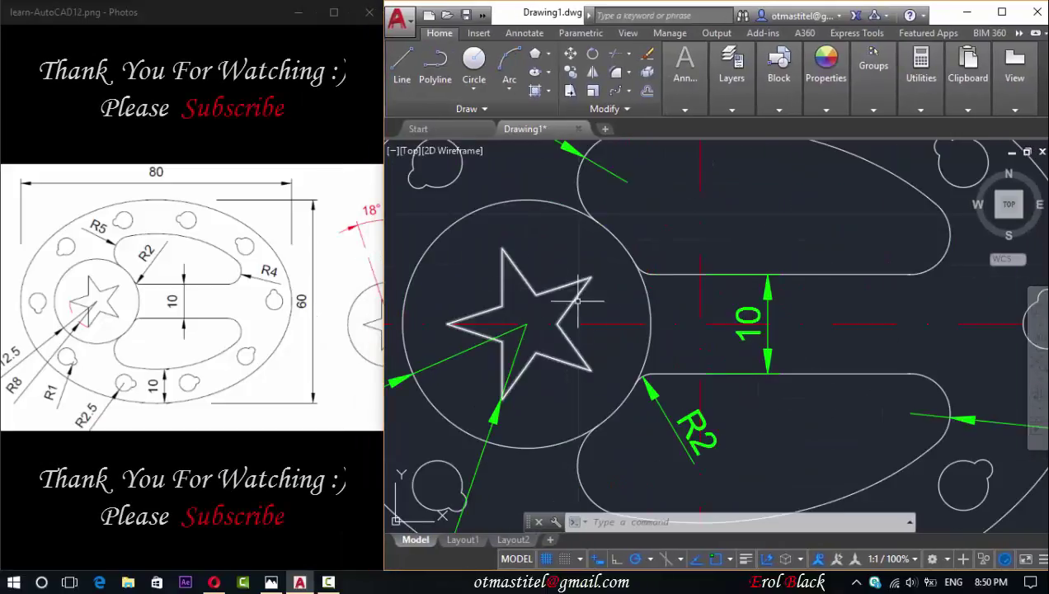
click(402, 64)
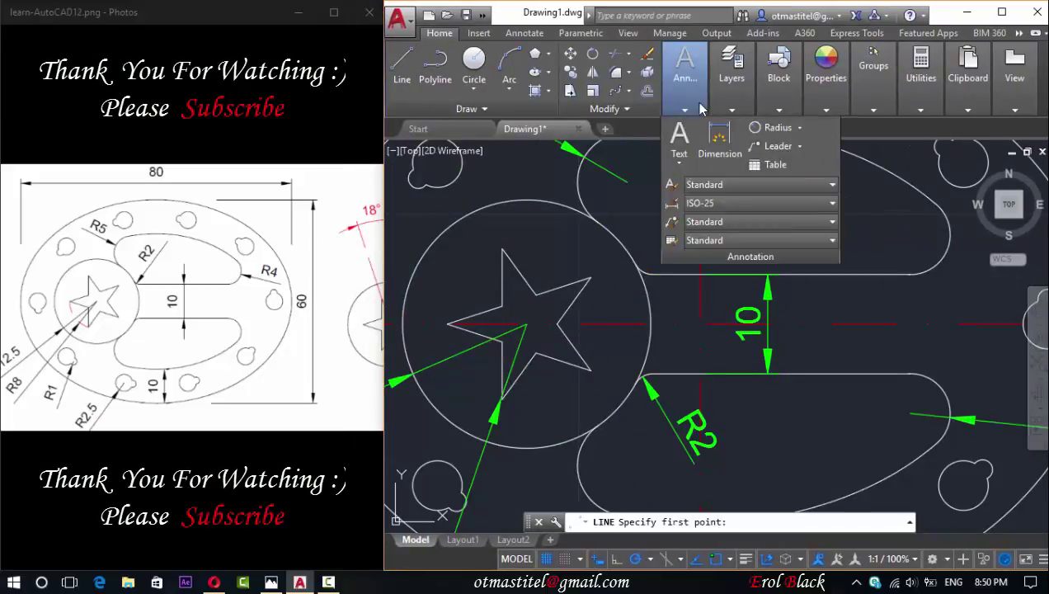
click(899, 127)
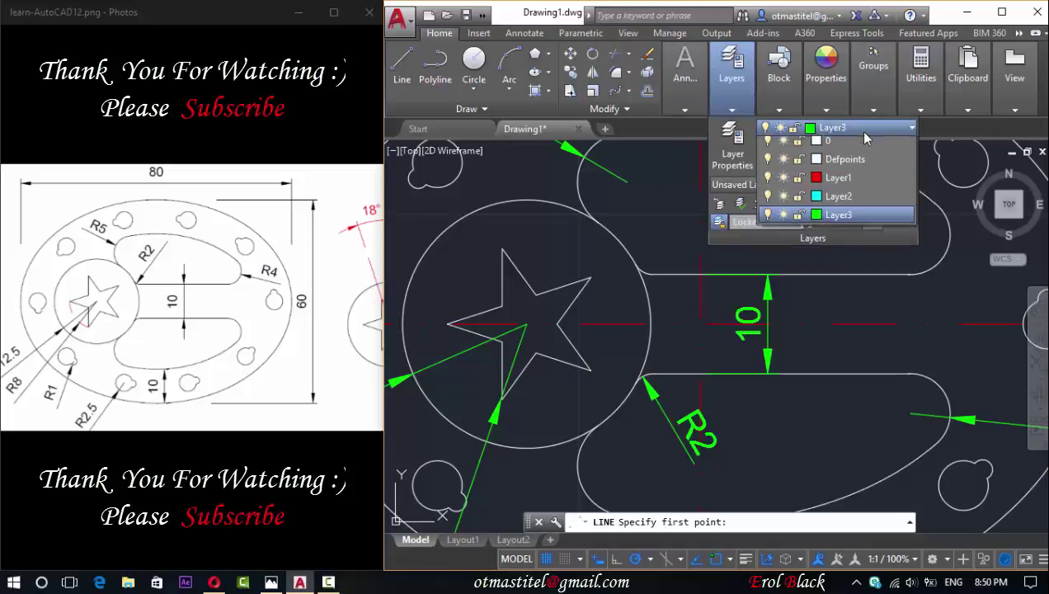
click(838, 184)
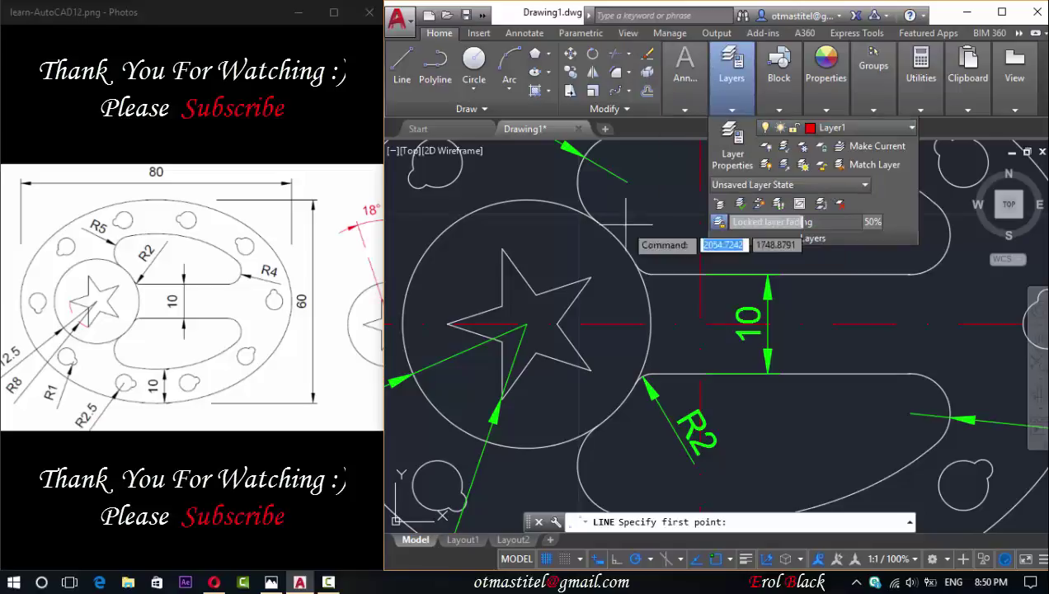
Draw red lines from the star centre up to the circle and from the top-left tip to the centre
click(528, 347)
scroll(530, 346, down, 5)
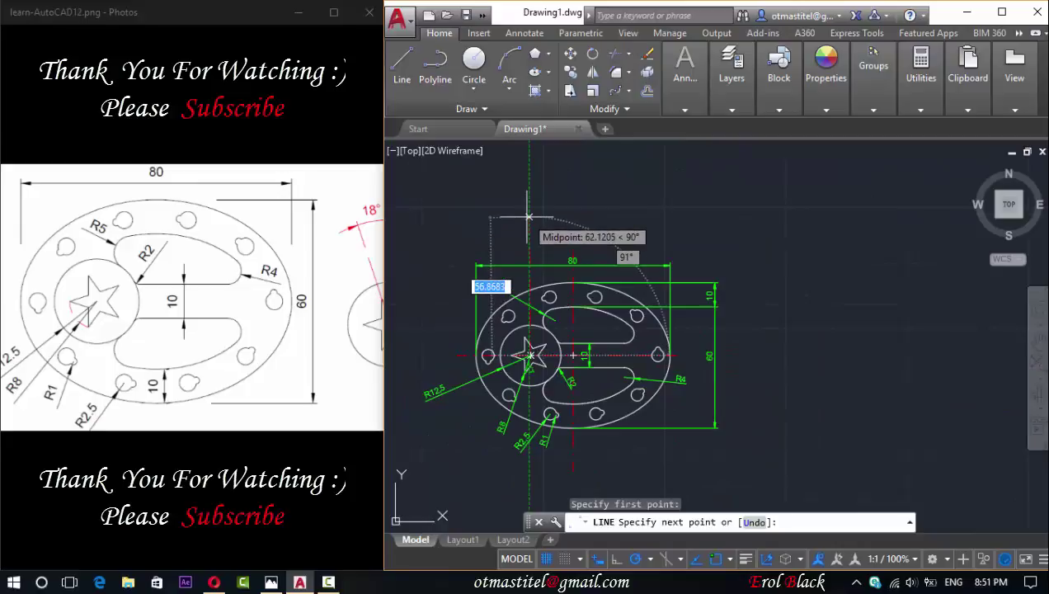
scroll(499, 324, up, 5)
scroll(634, 268, up, 3)
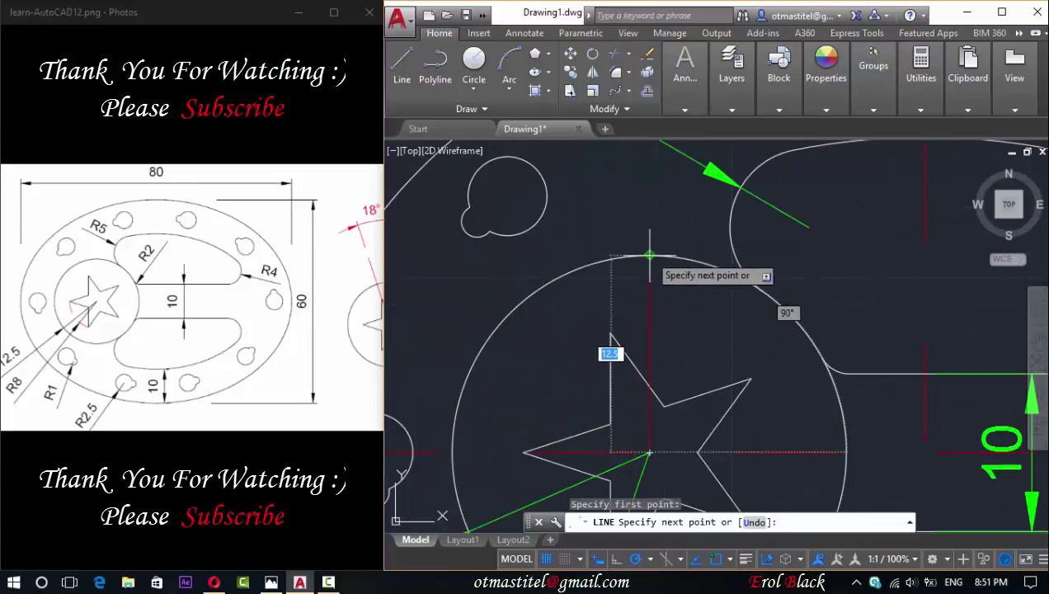
click(649, 257)
key(Escape)
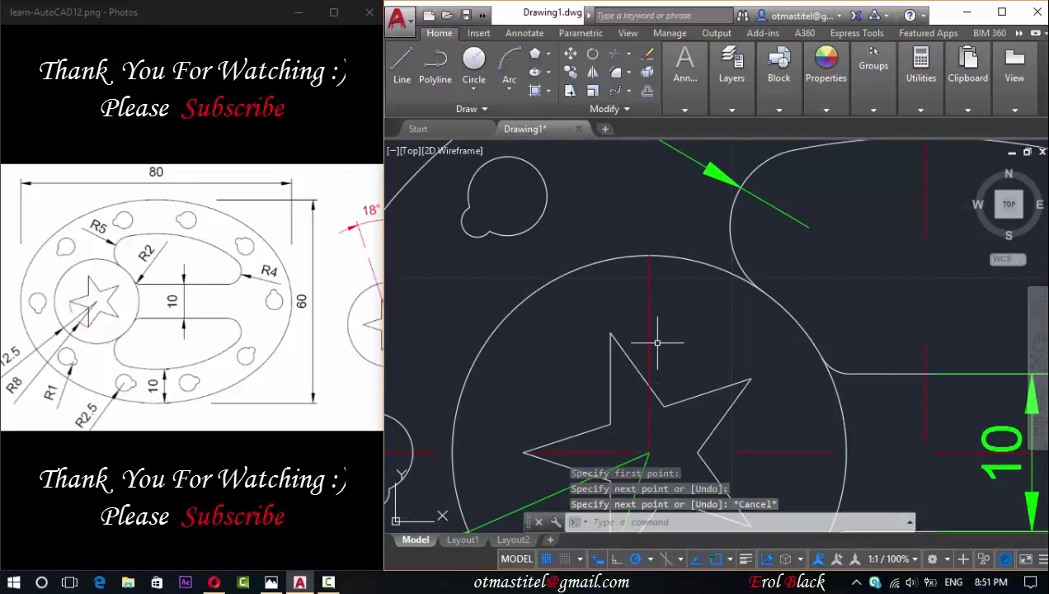
click(402, 62)
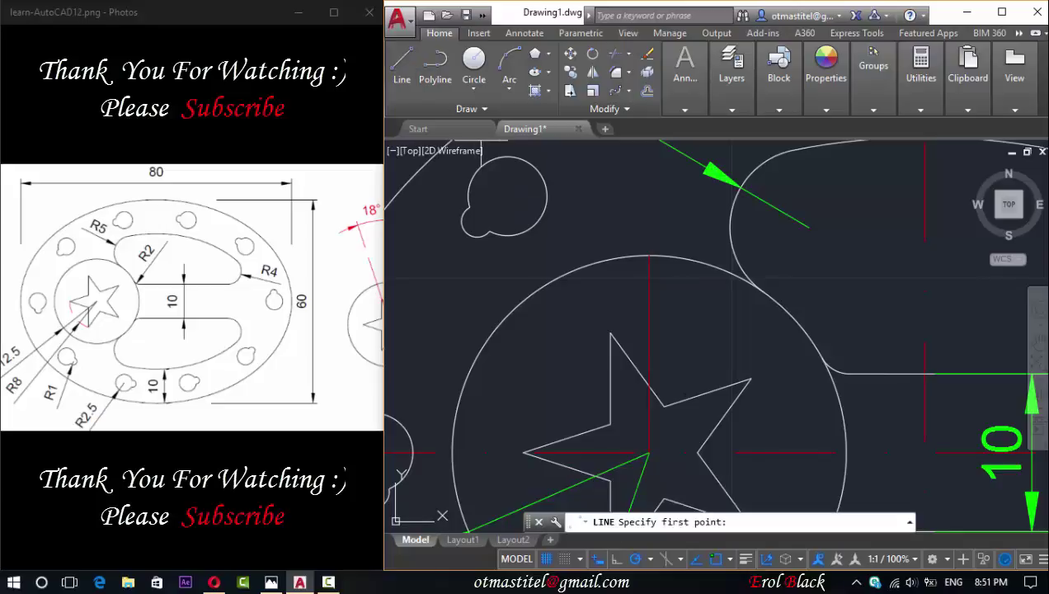
click(609, 334)
click(649, 452)
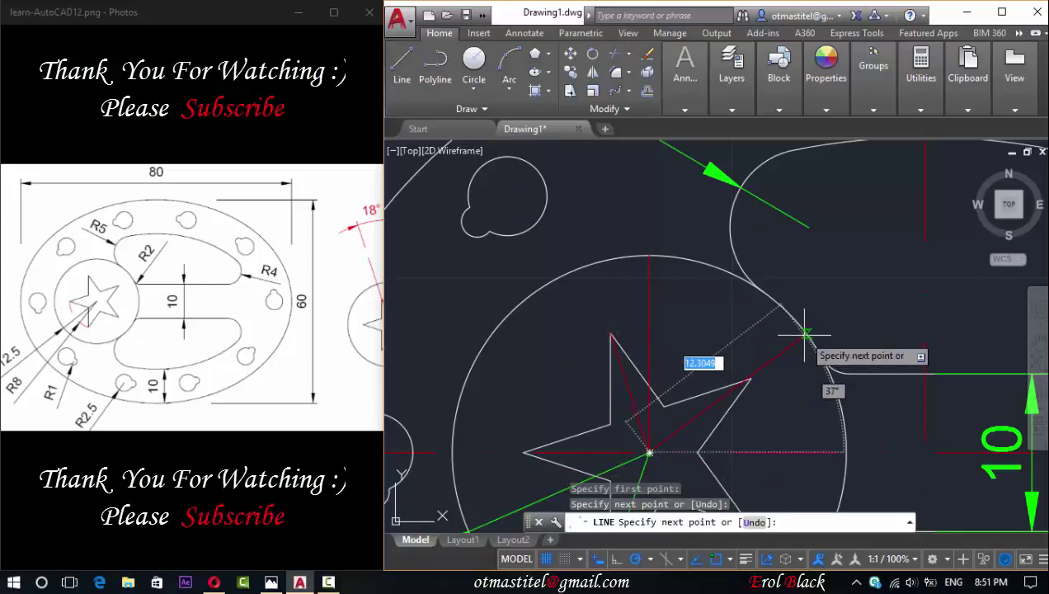
key(Escape)
click(685, 108)
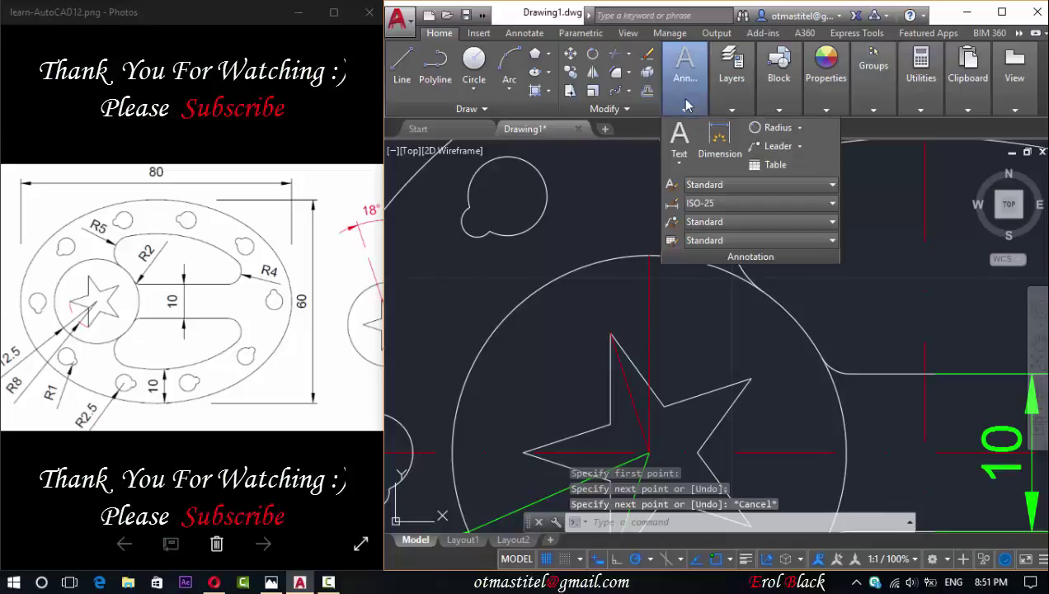
mouse_move(685, 79)
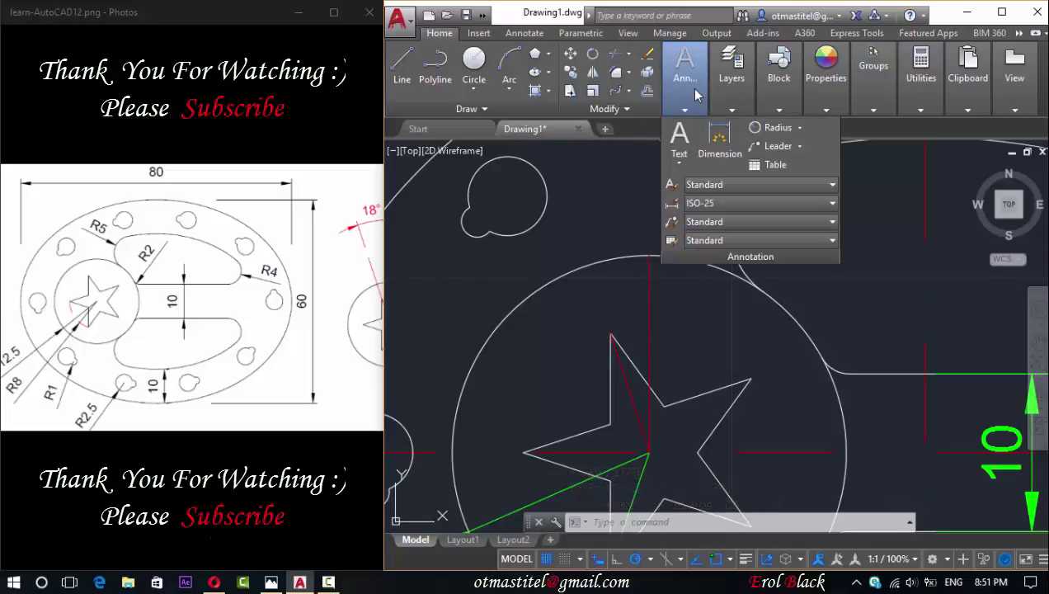
Add an 18° angular dimension between the star-tip line and the vertical line
click(799, 128)
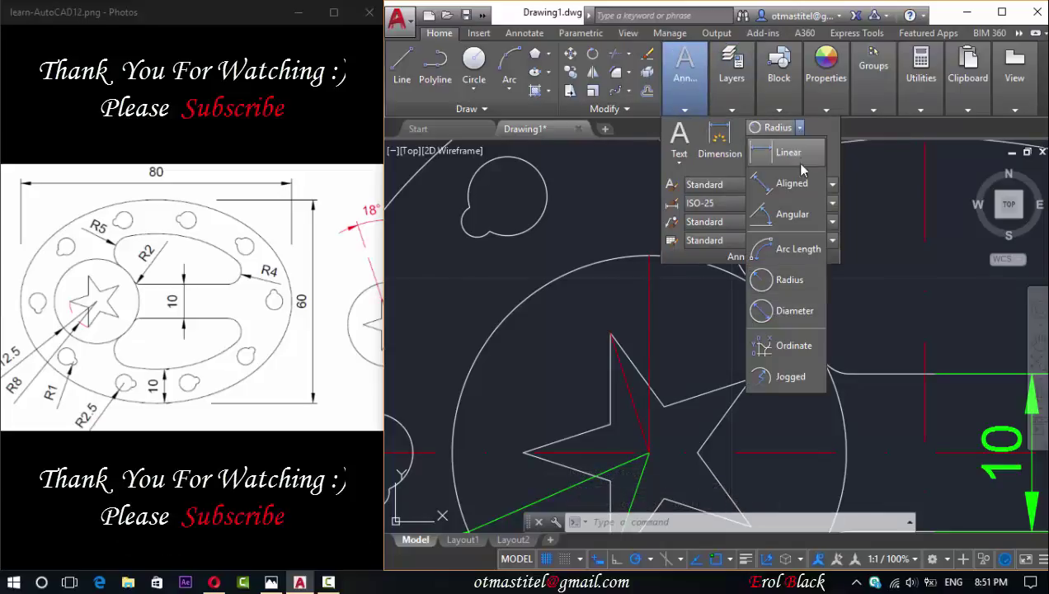
click(779, 212)
click(626, 382)
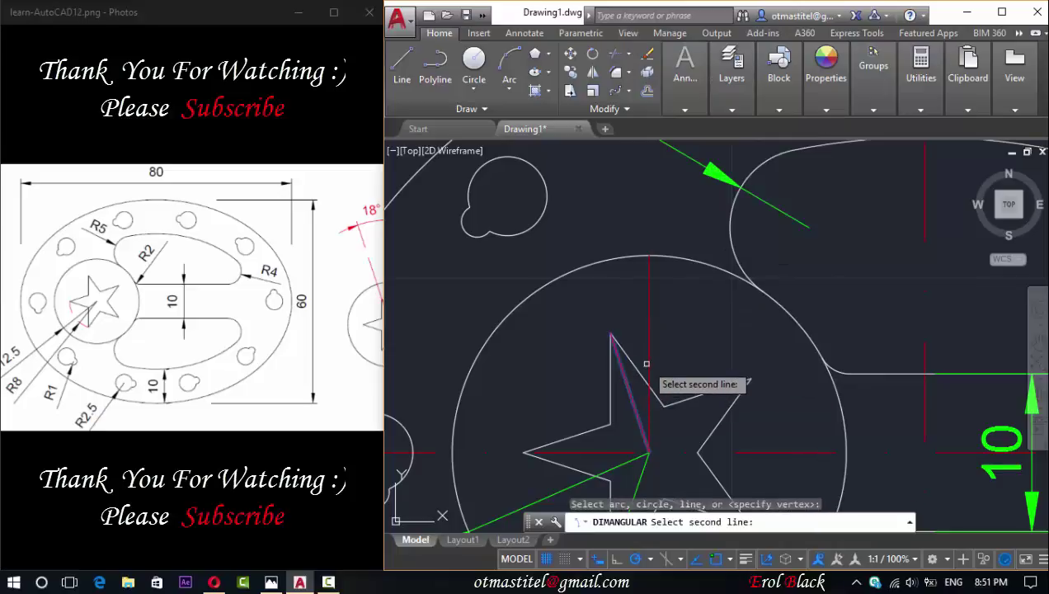
click(634, 363)
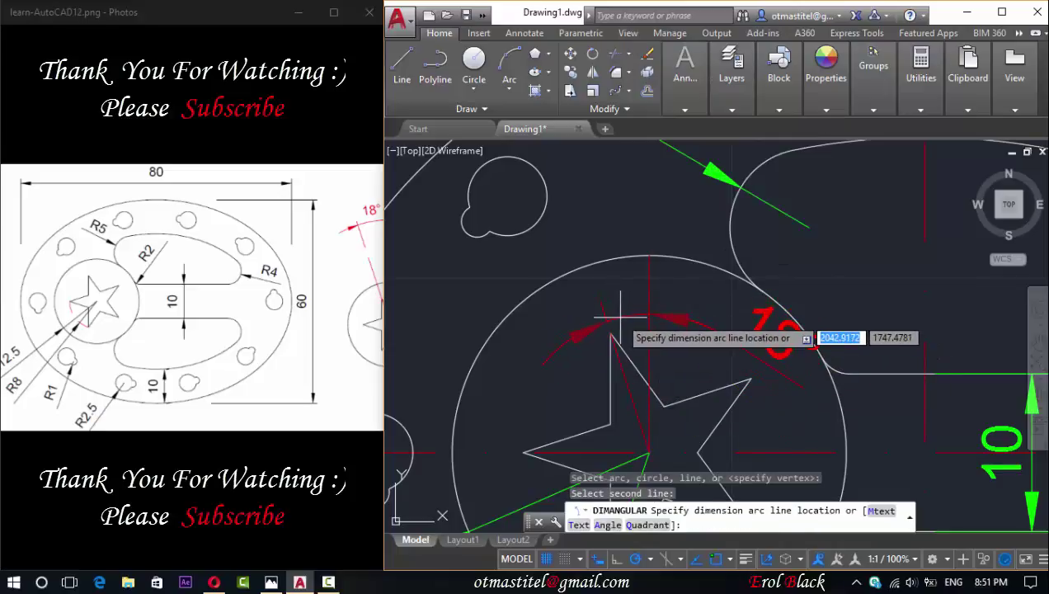
click(623, 318)
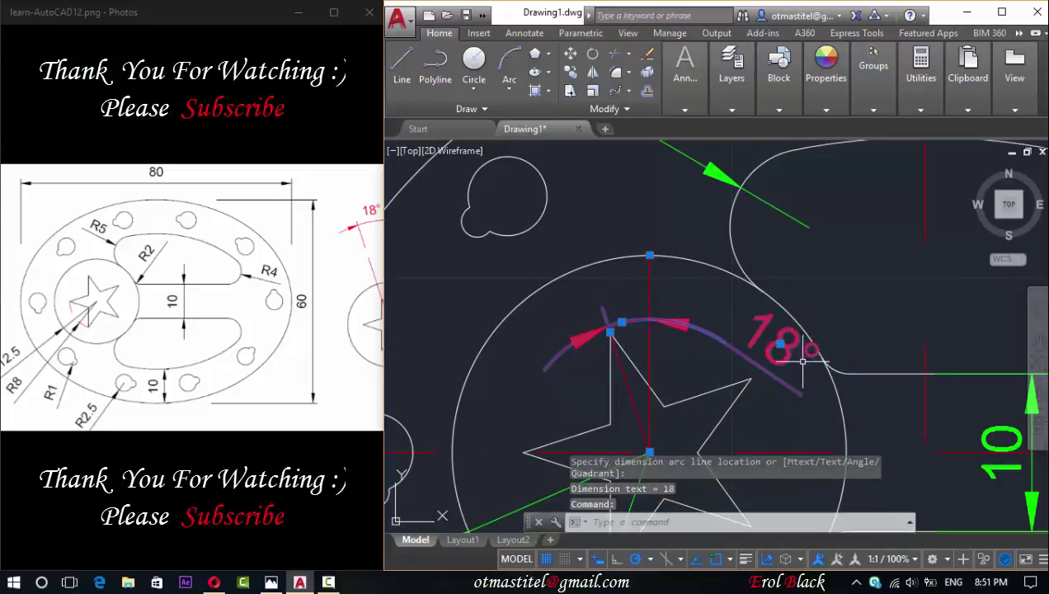
Move the 18° text above the arc and put the dimension on Layer3
click(782, 343)
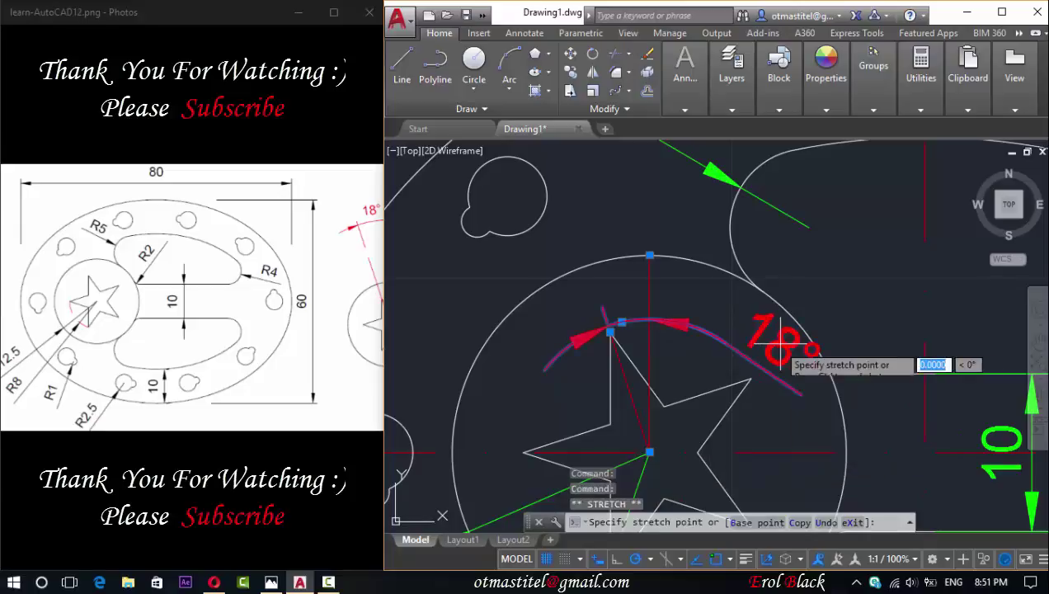
click(633, 290)
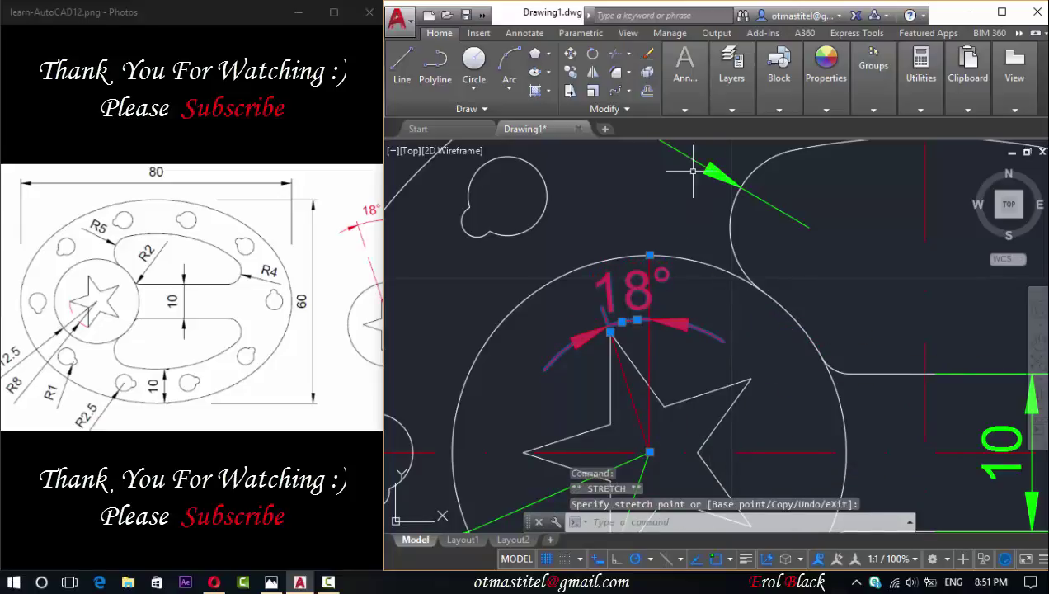
click(833, 127)
click(841, 223)
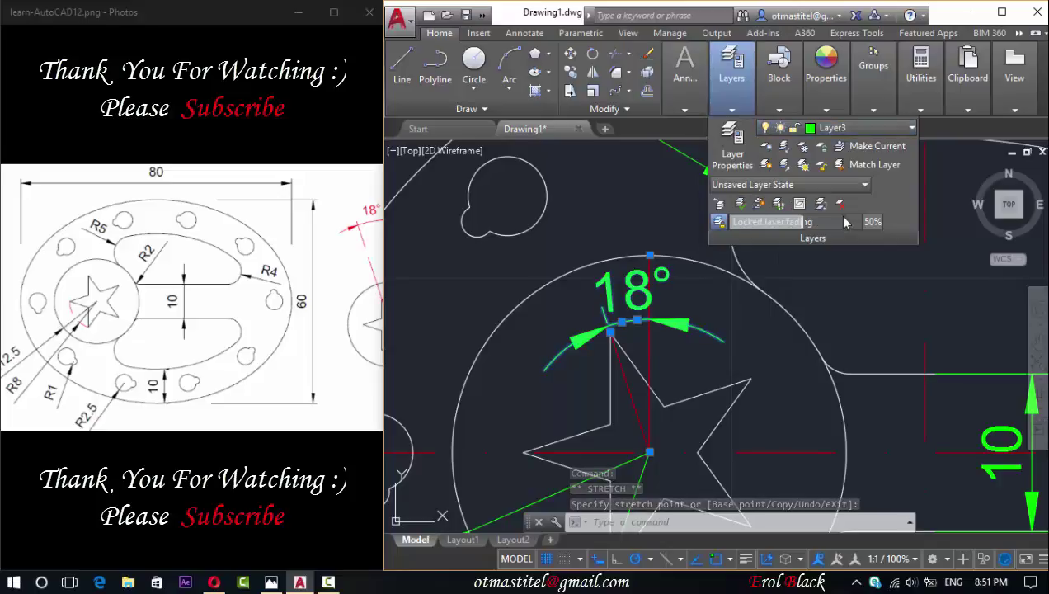
key(Escape)
scroll(809, 276, down, 3)
scroll(809, 277, down, 2)
Widen the AutoCAD window and pan the dimensioned plate into the centre of the view
scroll(777, 155, up, 2)
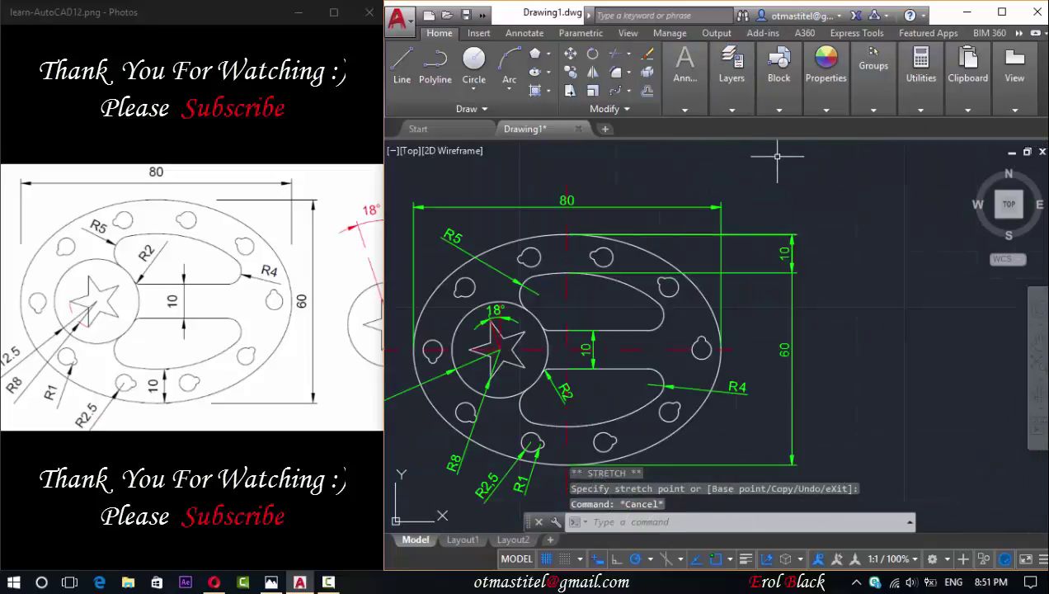
scroll(759, 180, down, 2)
middle_drag(915, 348, 775, 339)
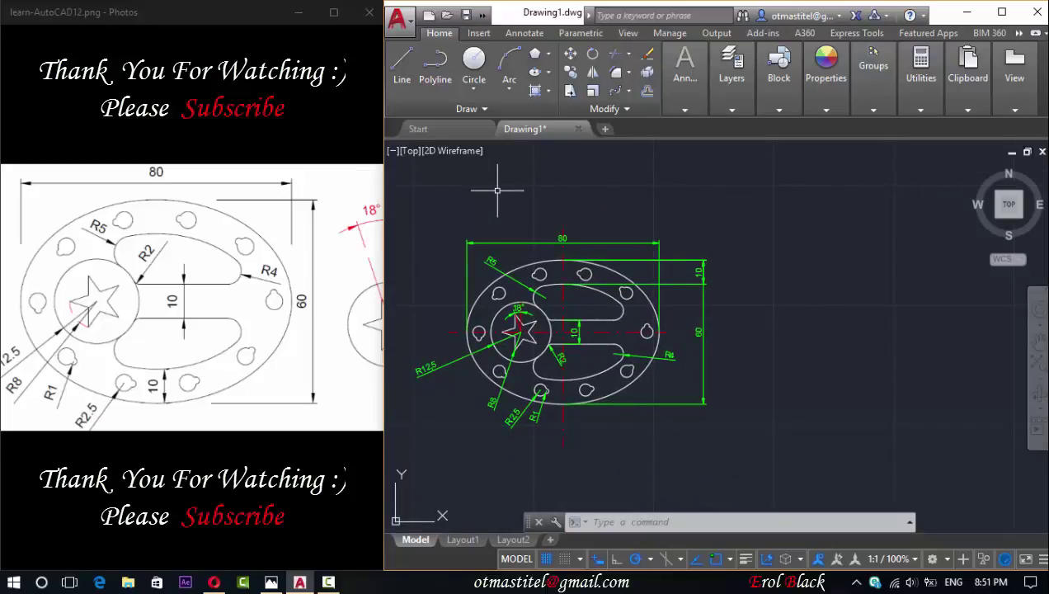
drag(384, 229, 323, 236)
scroll(609, 251, up, 2)
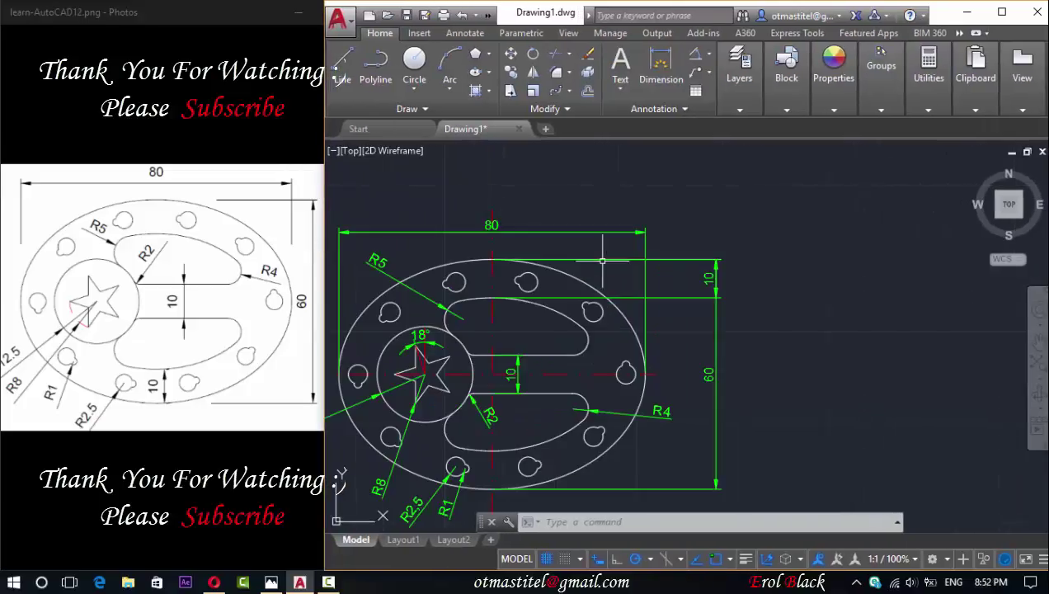
click(1035, 344)
drag(505, 355, 596, 322)
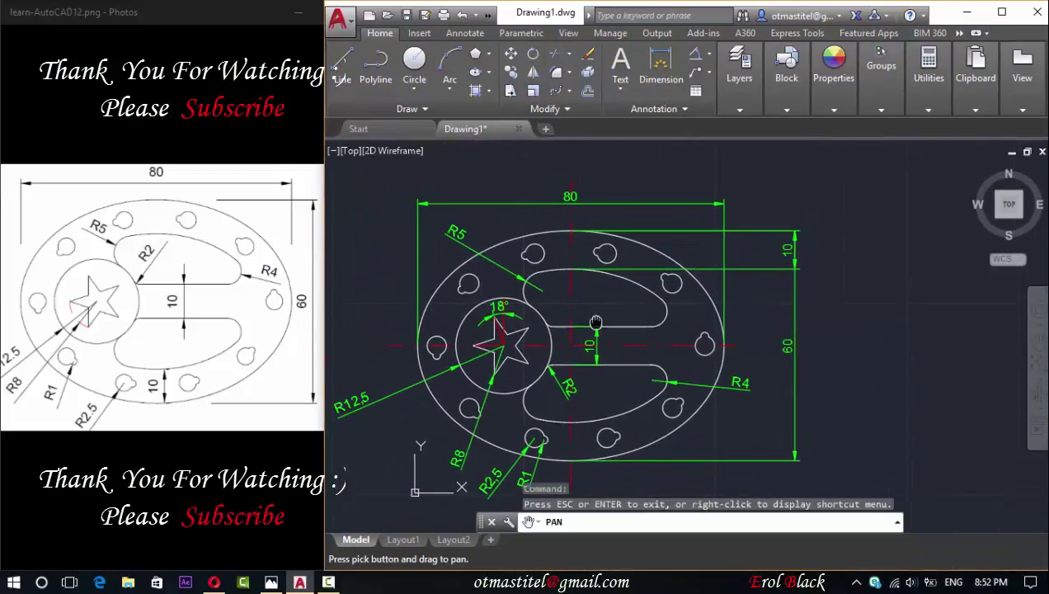
right_click(407, 262)
click(413, 269)
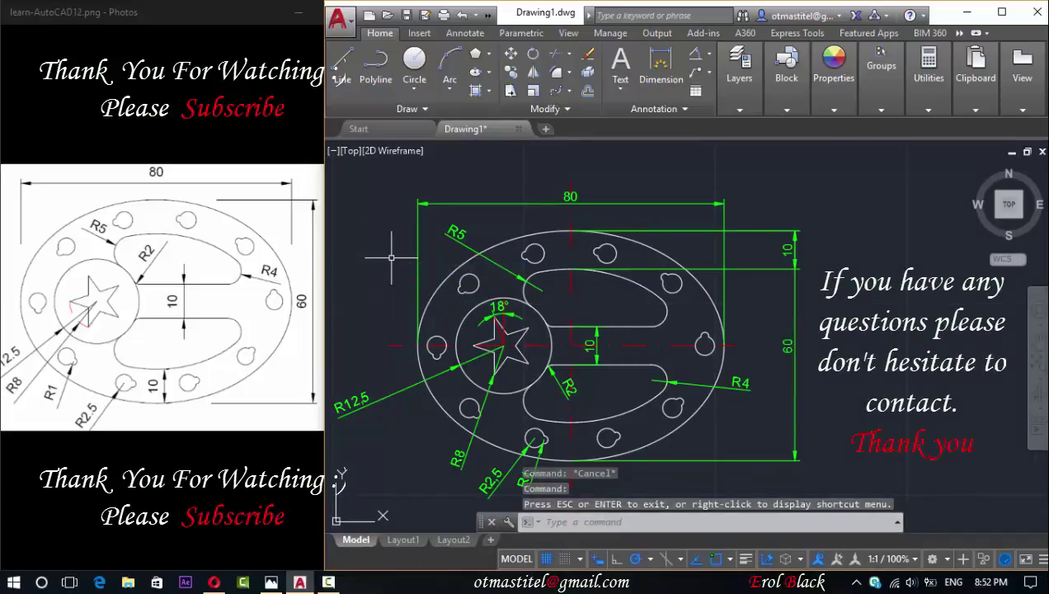